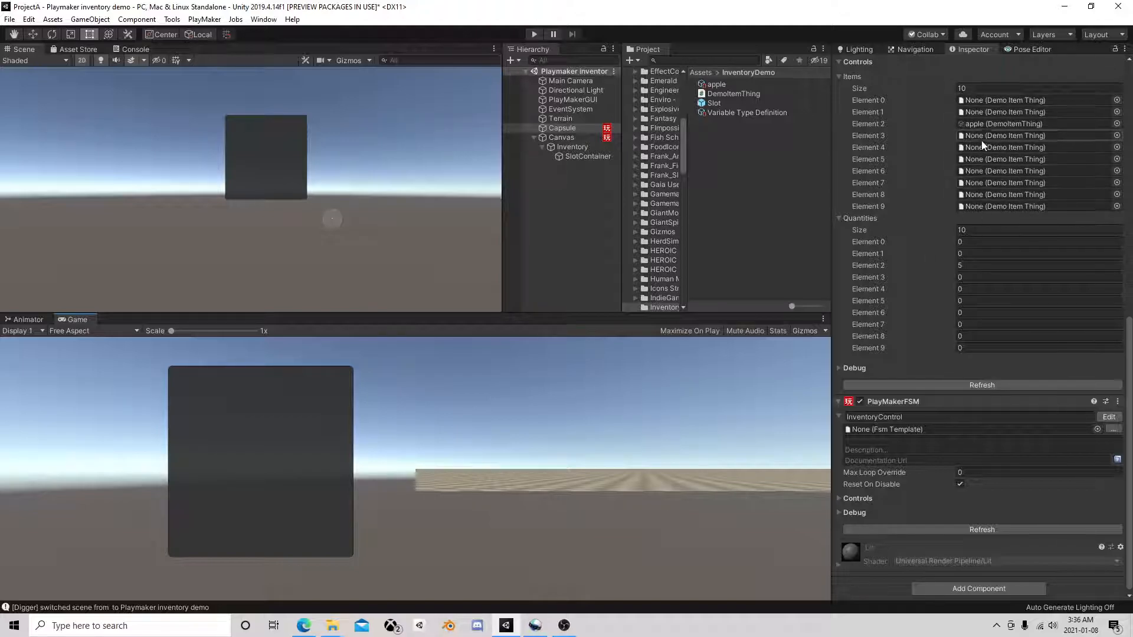
# Create a new DemoItem asset in the InventoryDemo folder and name it Bannana.
pyautogui.rightClick(719, 154)
pyautogui.moveTo(767, 161)
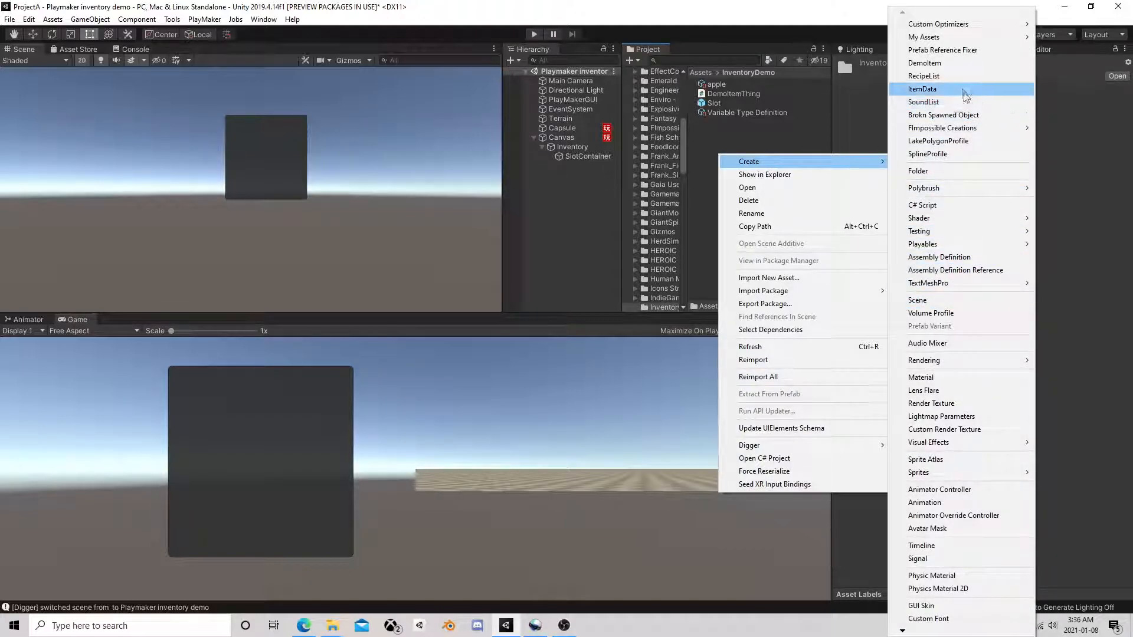
pyautogui.click(944, 63)
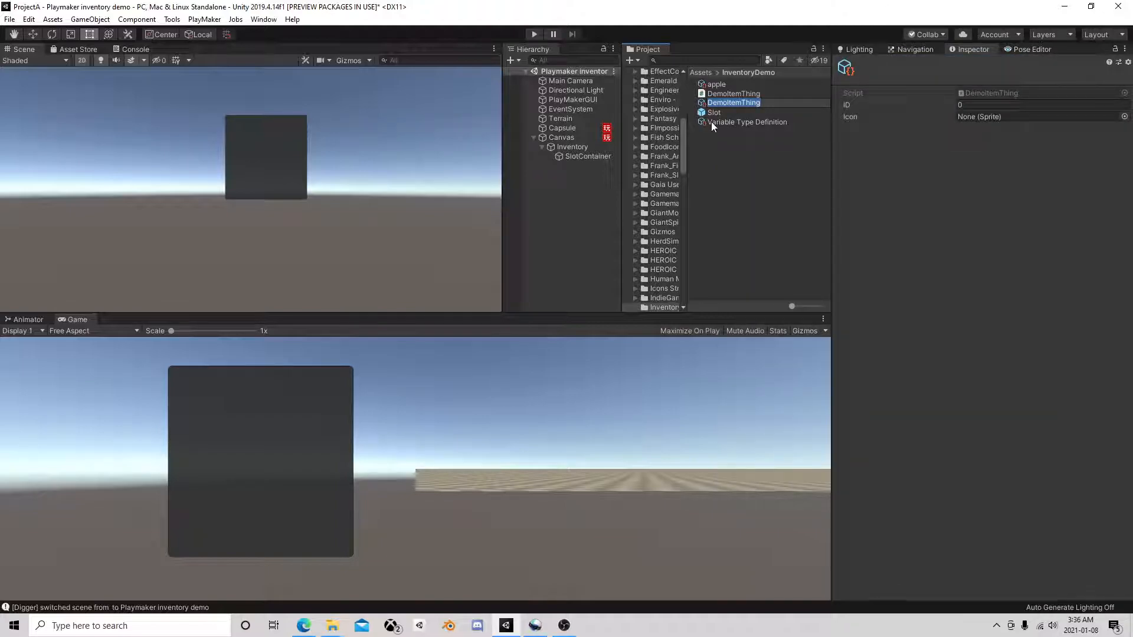
pyautogui.write('Ba')
pyautogui.press('BackSpace')
pyautogui.press('BackSpace')
pyautogui.press('BackSpace')
pyautogui.press('BackSpace')
pyautogui.write('annana')
pyautogui.press('Return')
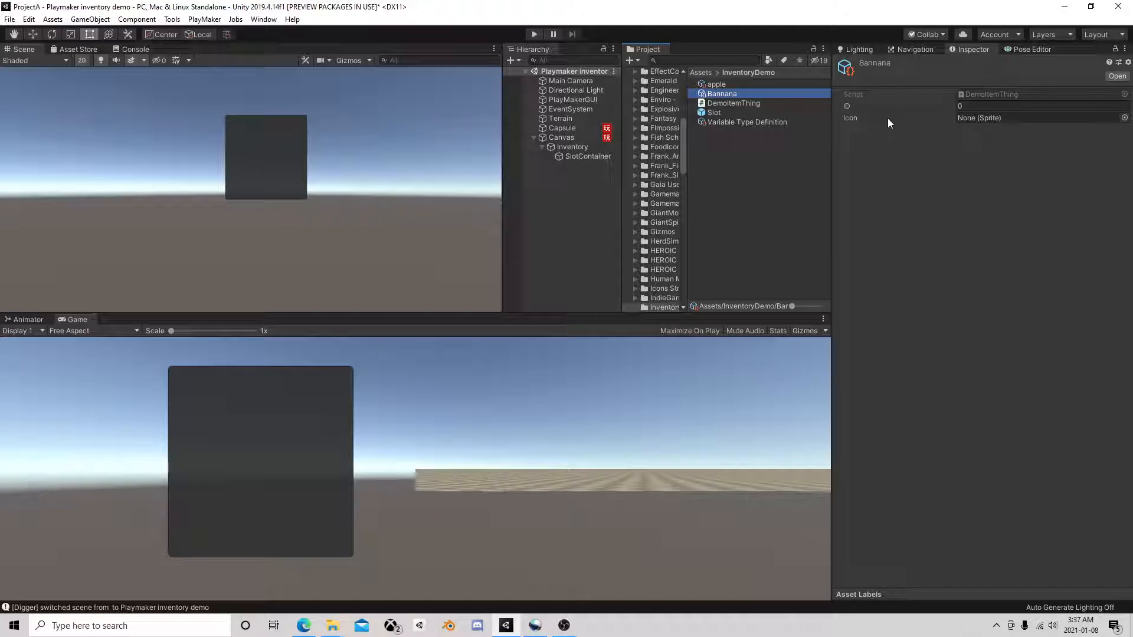
# Assign the bananas sprite as the Bannana asset's icon.
pyautogui.click(1124, 117)
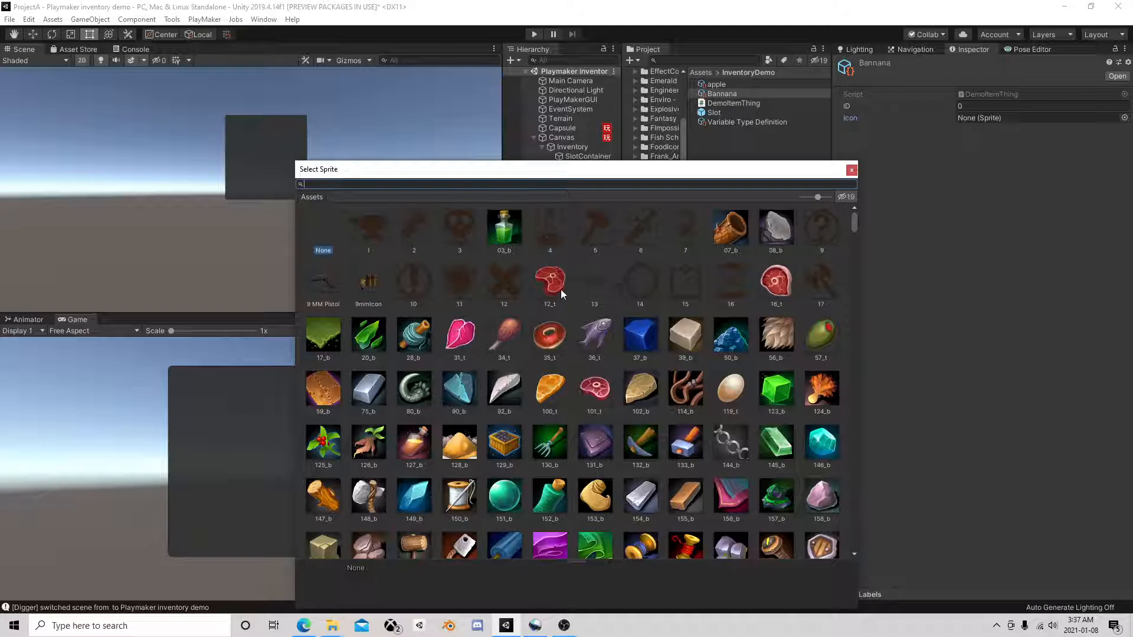
pyautogui.write('ba')
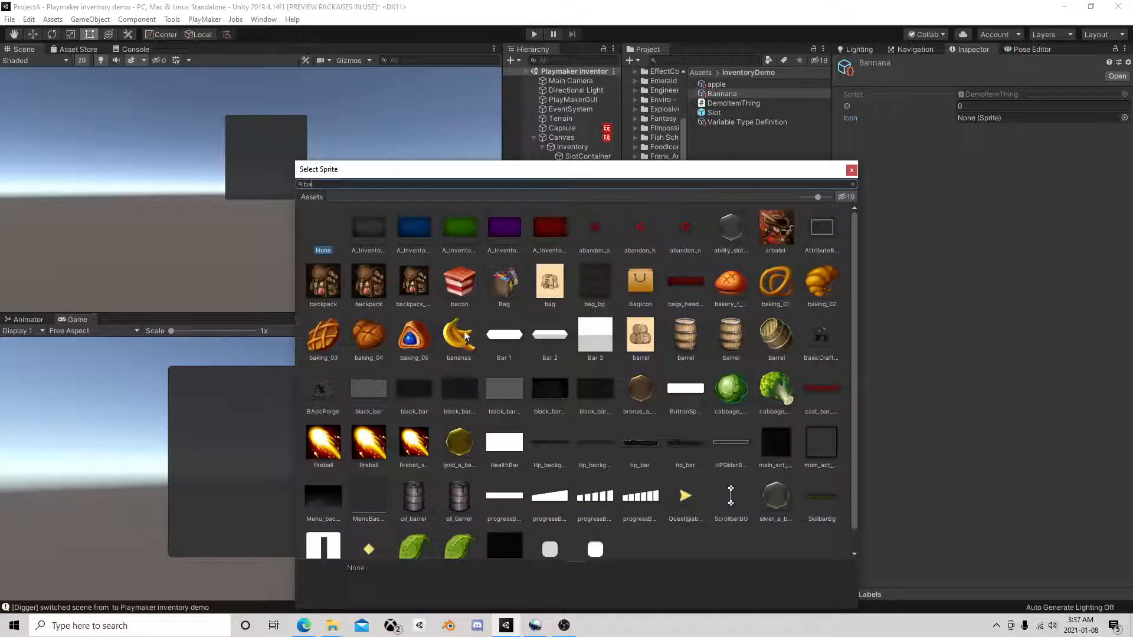
pyautogui.click(459, 334)
pyautogui.click(851, 170)
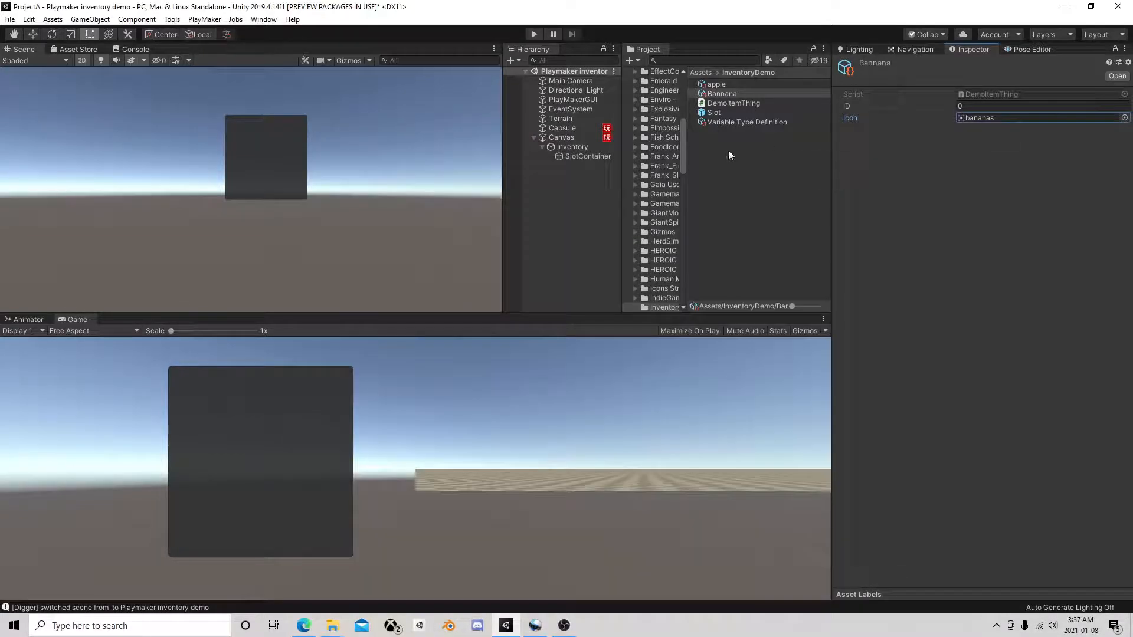
# In the Capsule's Inventory FSM, assign Bannana to Items Element 8 and set Quantities Element 8 to 9.
pyautogui.click(571, 129)
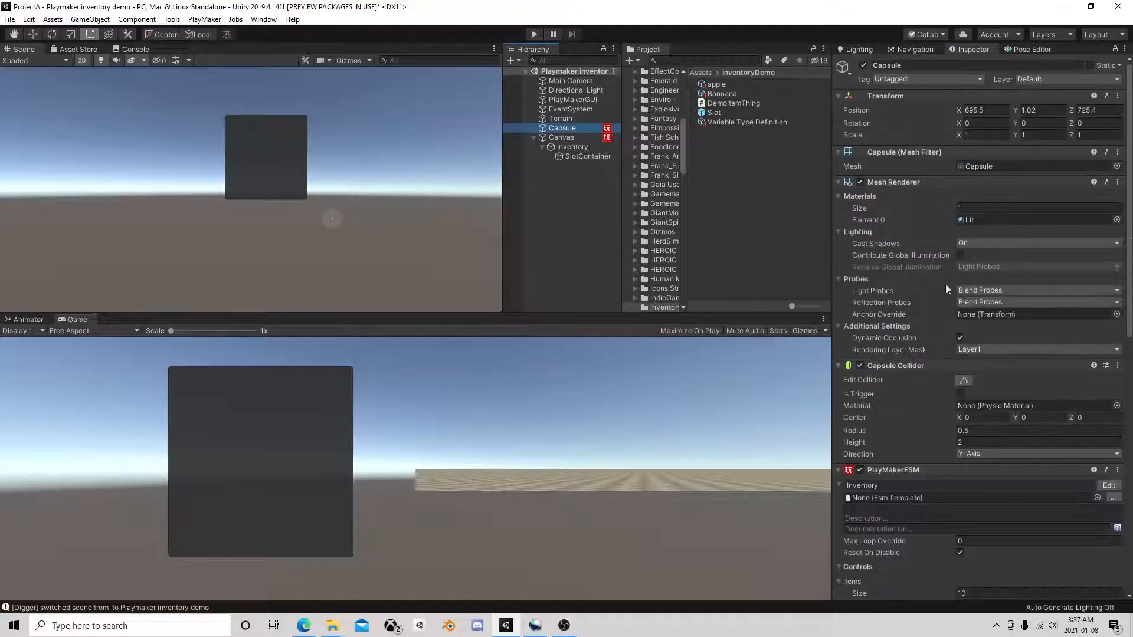
pyautogui.scroll(-4, 951, 330)
pyautogui.scroll(3, 923, 315)
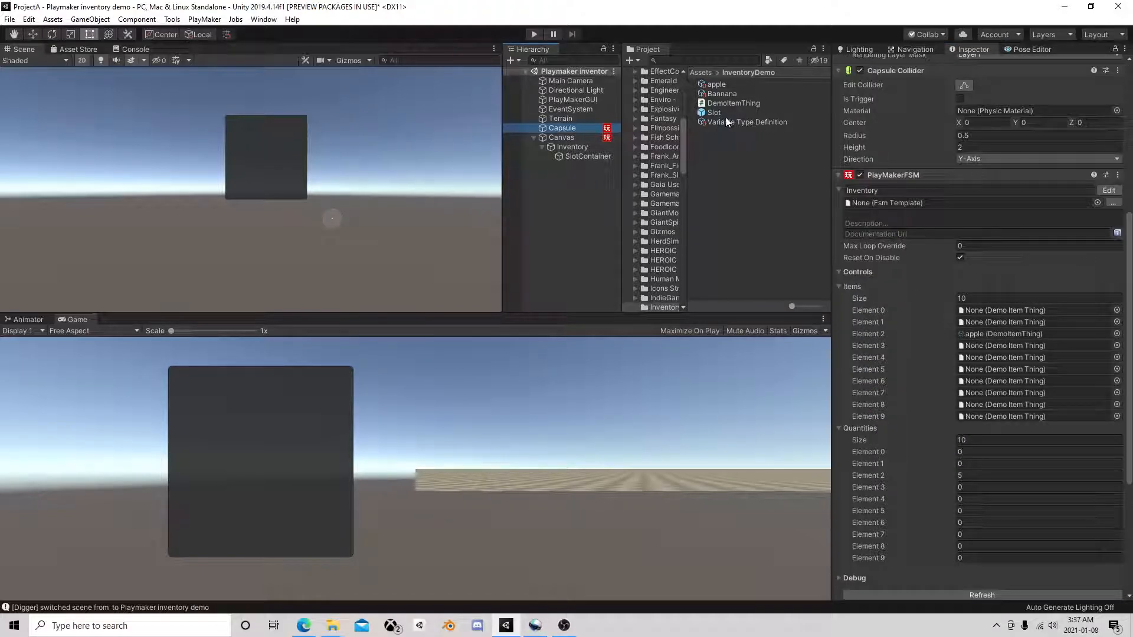
pyautogui.moveTo(718, 94); pyautogui.dragTo(987, 404)
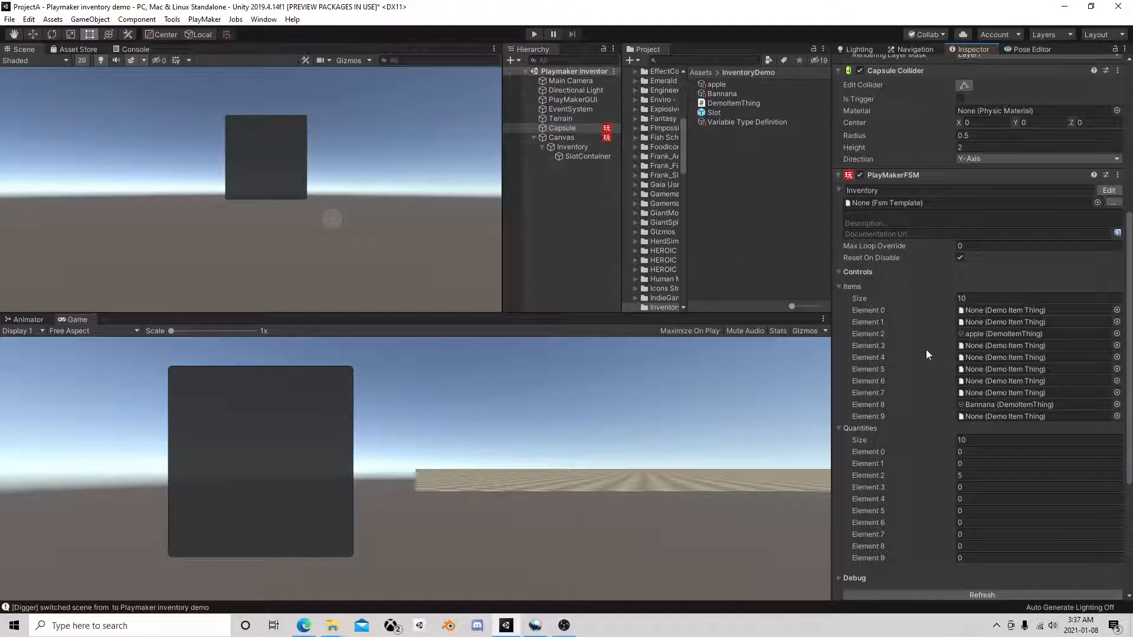
pyautogui.click(872, 547)
# Open the Slot prefab and set its Text object's font to PetiteFrance-Regular.
pyautogui.click(714, 112)
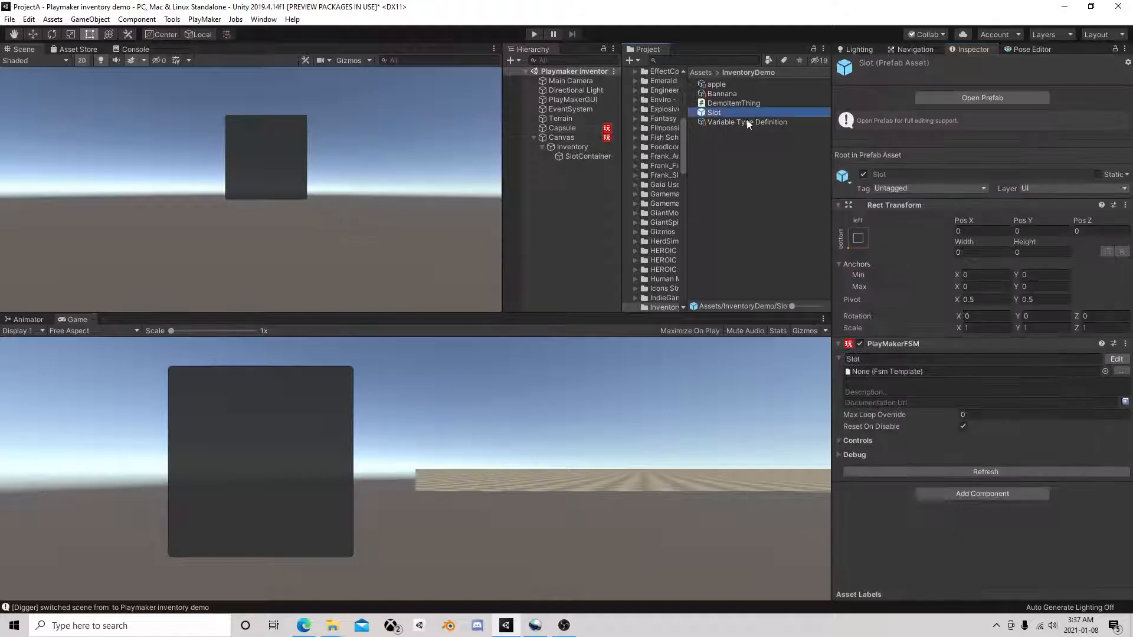
pyautogui.click(969, 98)
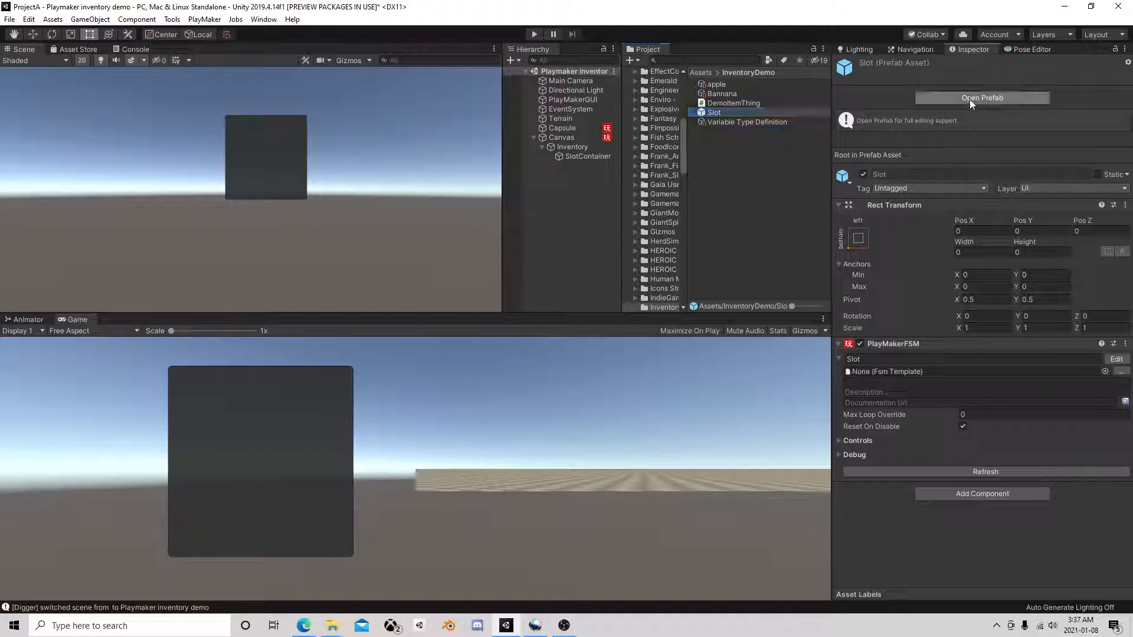
pyautogui.click(571, 115)
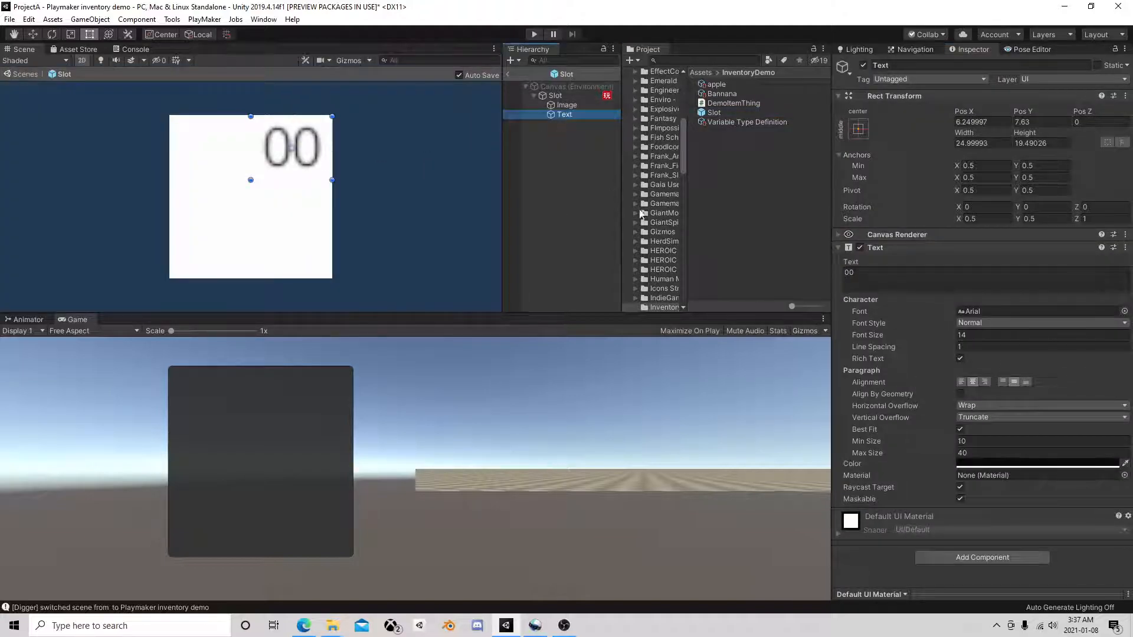
pyautogui.click(1124, 311)
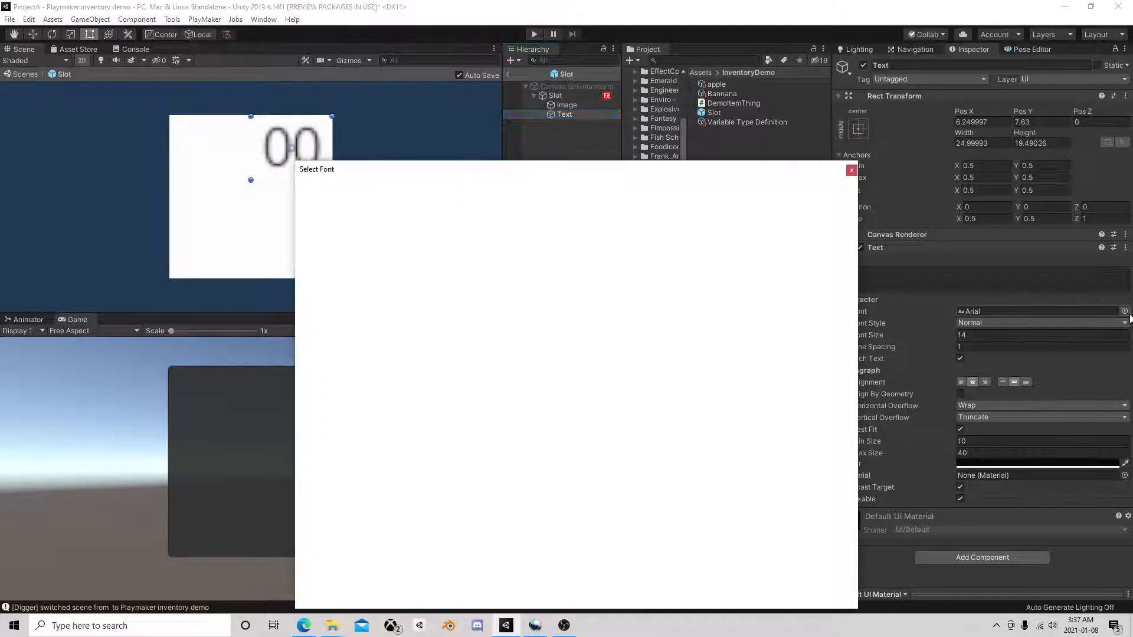
pyautogui.click(784, 283)
pyautogui.click(735, 282)
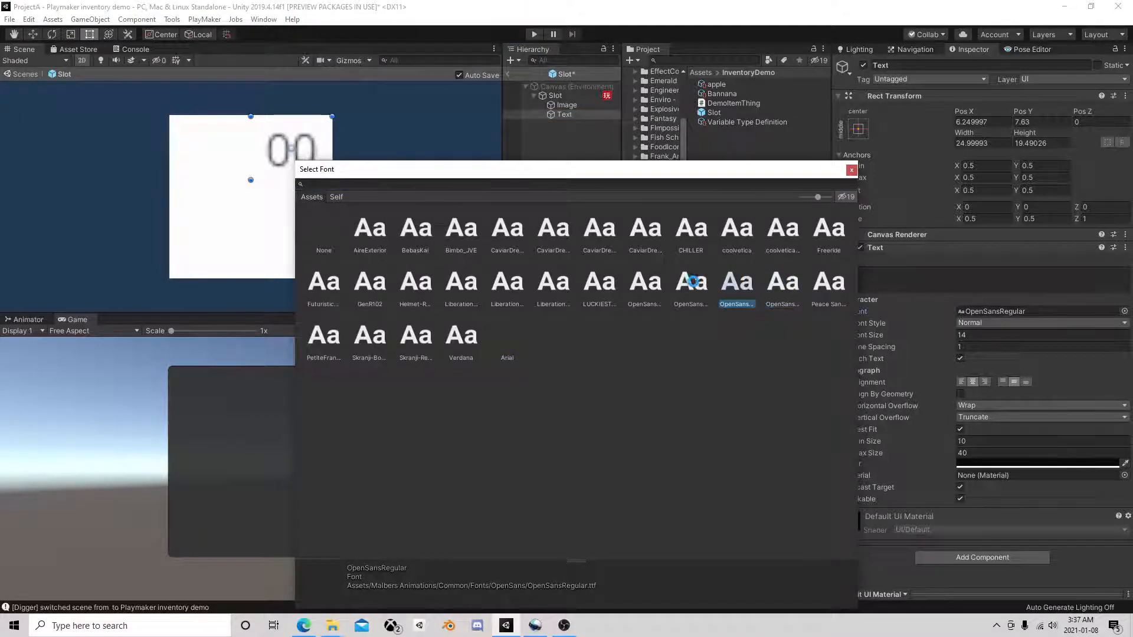
pyautogui.click(691, 282)
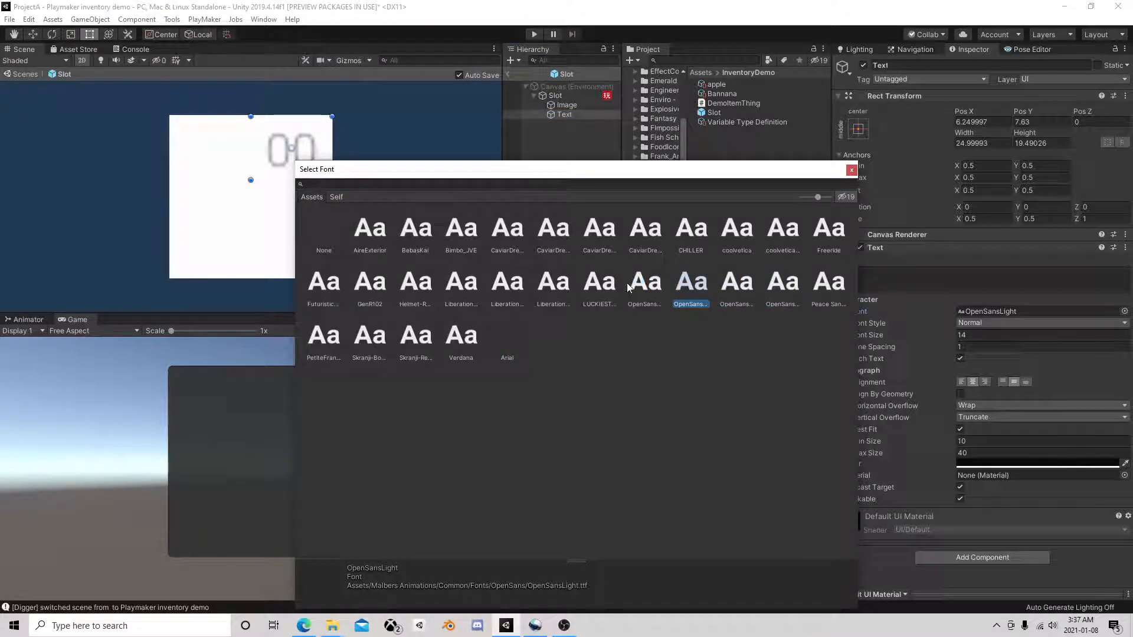
pyautogui.click(460, 335)
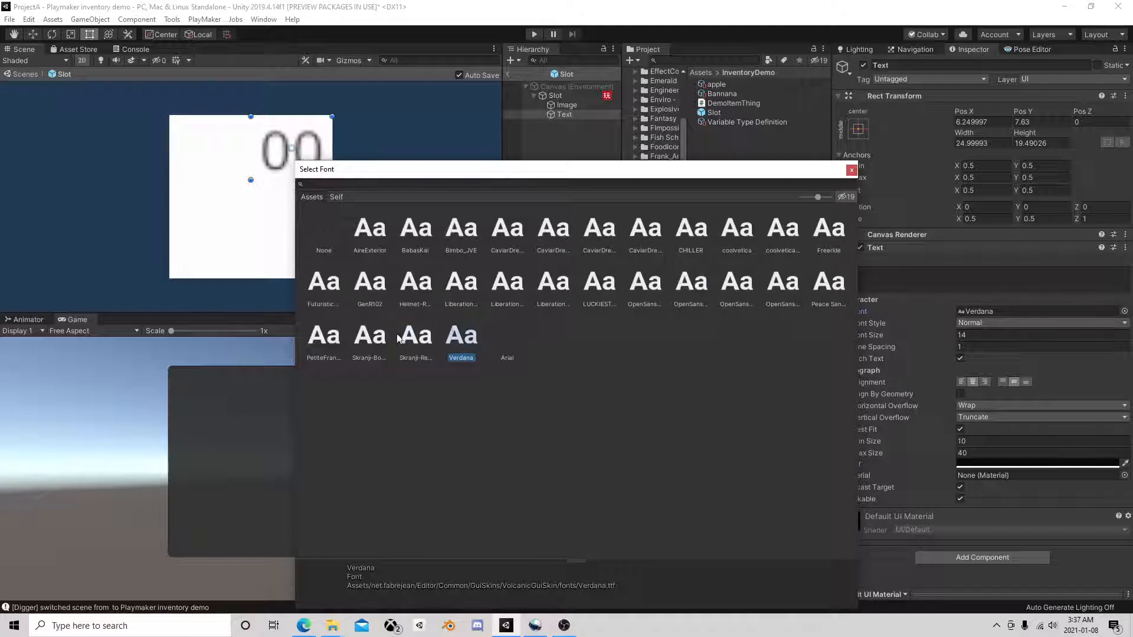
pyautogui.click(338, 337)
pyautogui.click(852, 170)
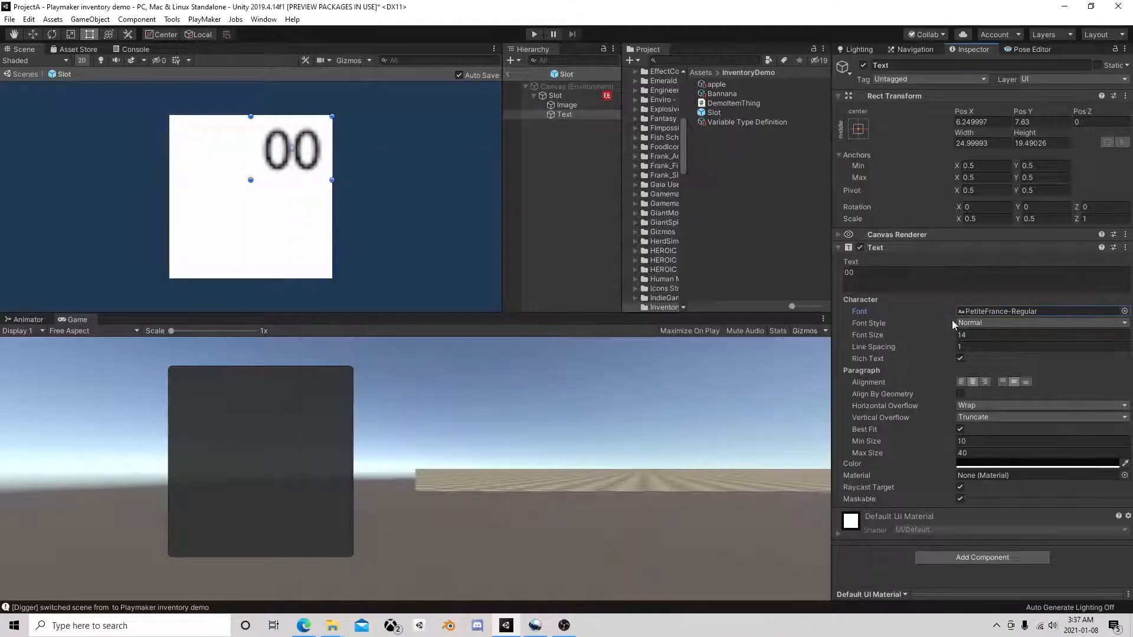
# Set the slot text's color to white and return from the prefab to the main scene.
pyautogui.click(993, 465)
pyautogui.moveTo(767, 227); pyautogui.dragTo(763, 204)
pyautogui.click(857, 134)
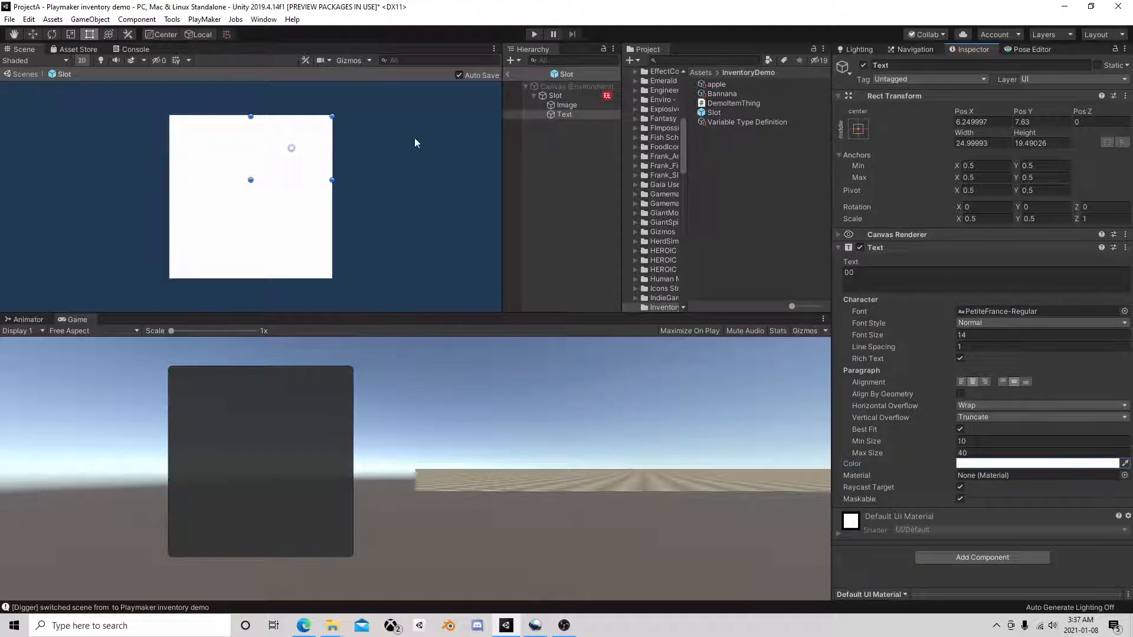
pyautogui.click(510, 73)
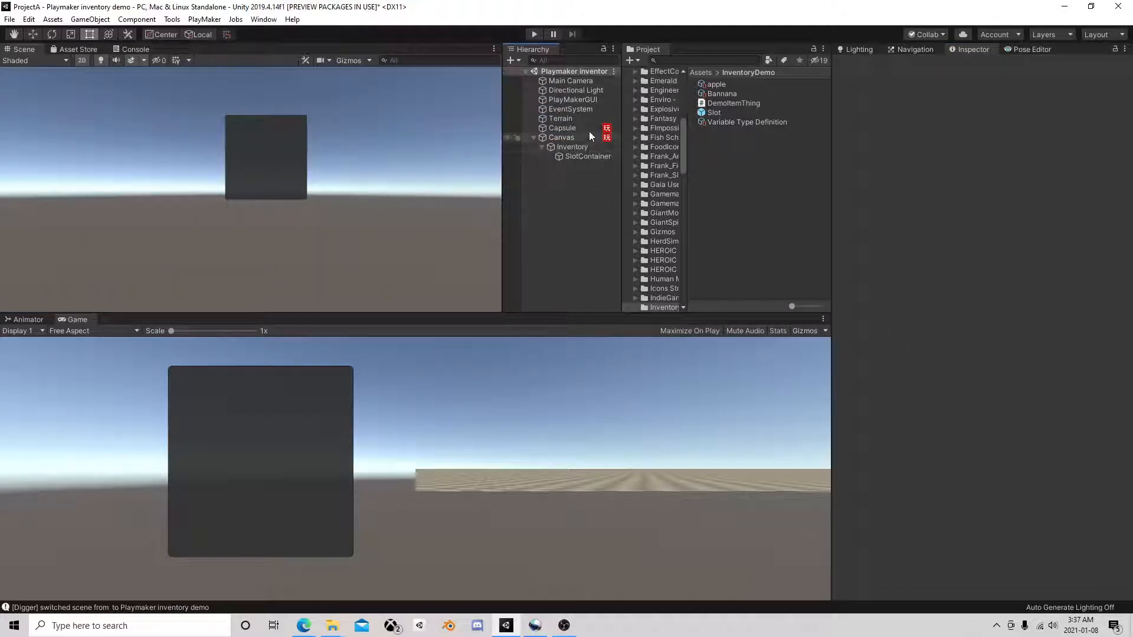
# Run the game, examine the item icons and quantity numbers in the inventory slots up close, and stop the game.
pyautogui.click(534, 34)
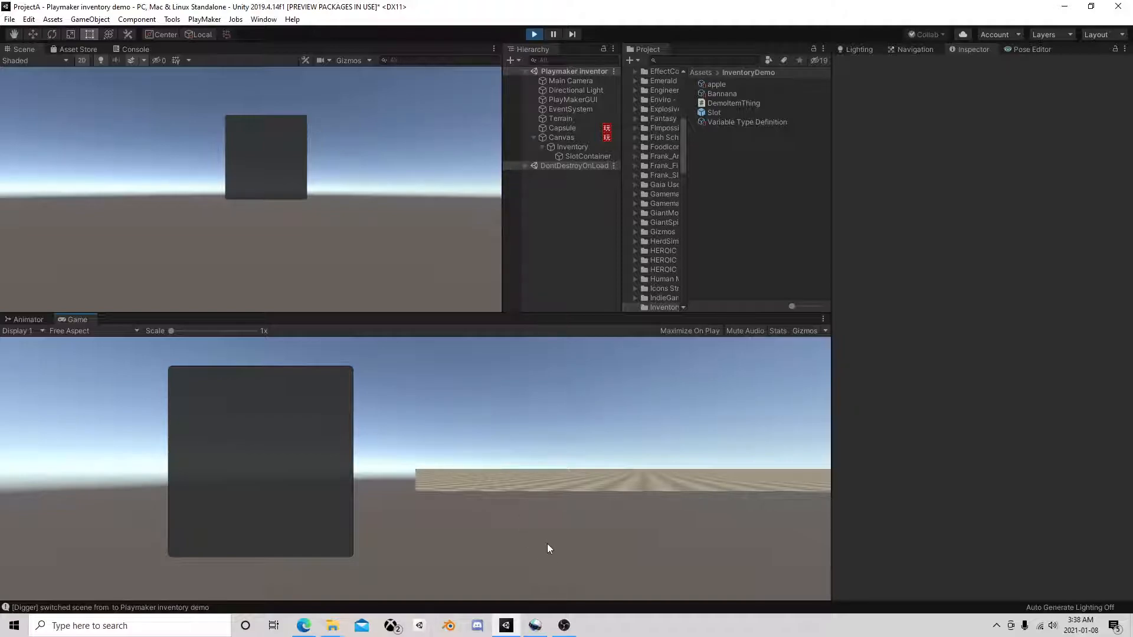
pyautogui.moveTo(565, 626)
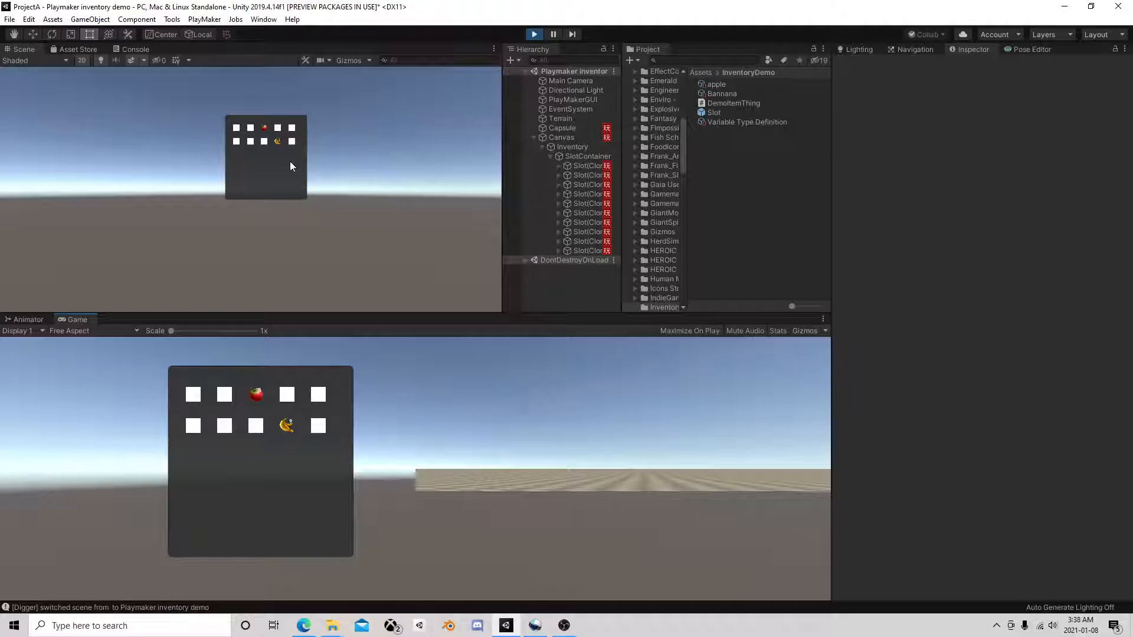
pyautogui.scroll(8, 300, 163)
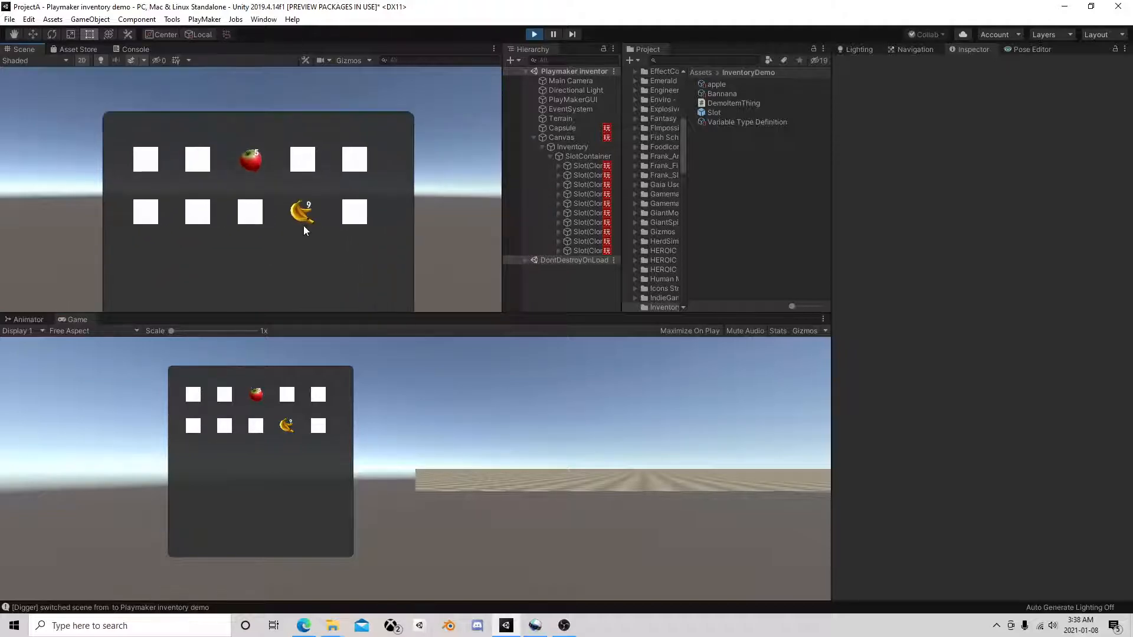
pyautogui.scroll(2, 305, 230)
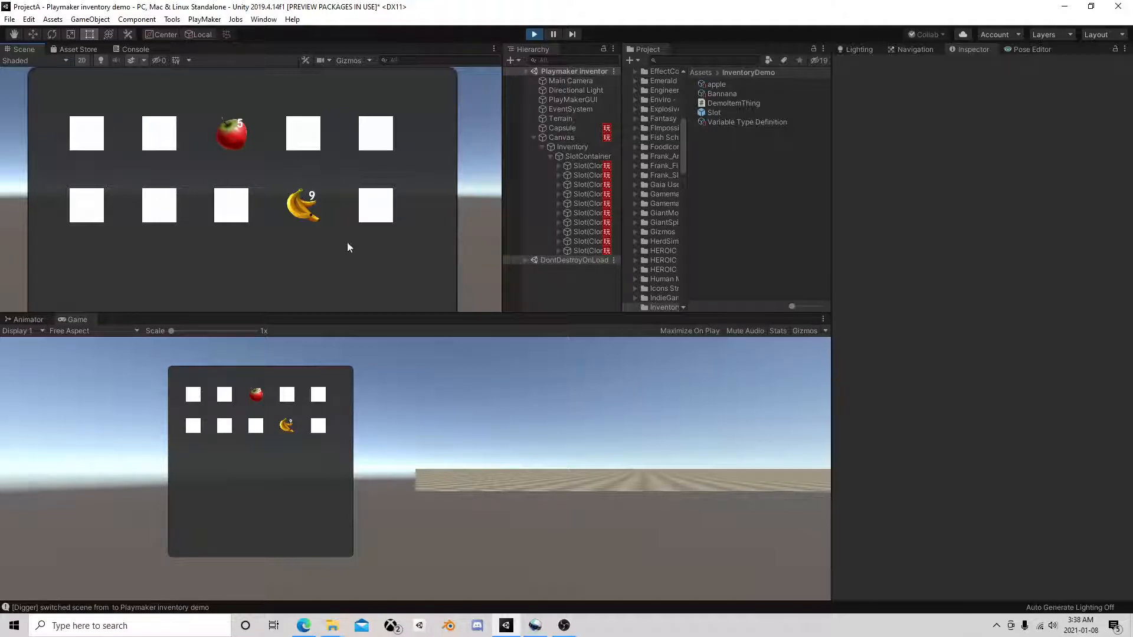
pyautogui.click(534, 35)
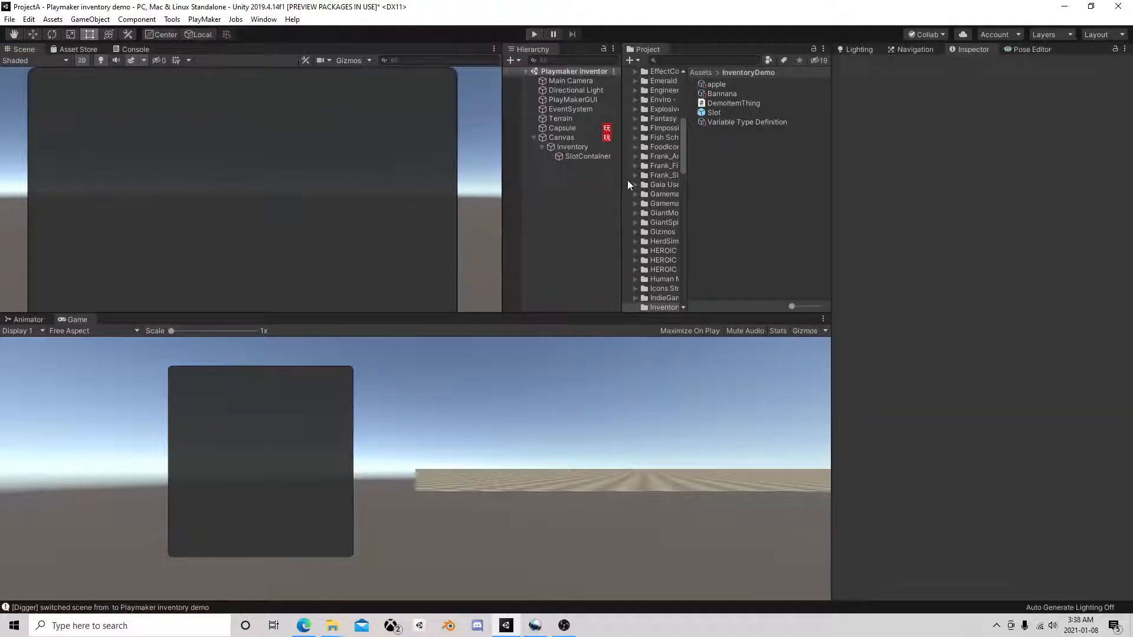
# Reopen the Slot prefab and disable Raycast Target on both its Text and Image child objects.
pyautogui.click(714, 112)
pyautogui.click(942, 96)
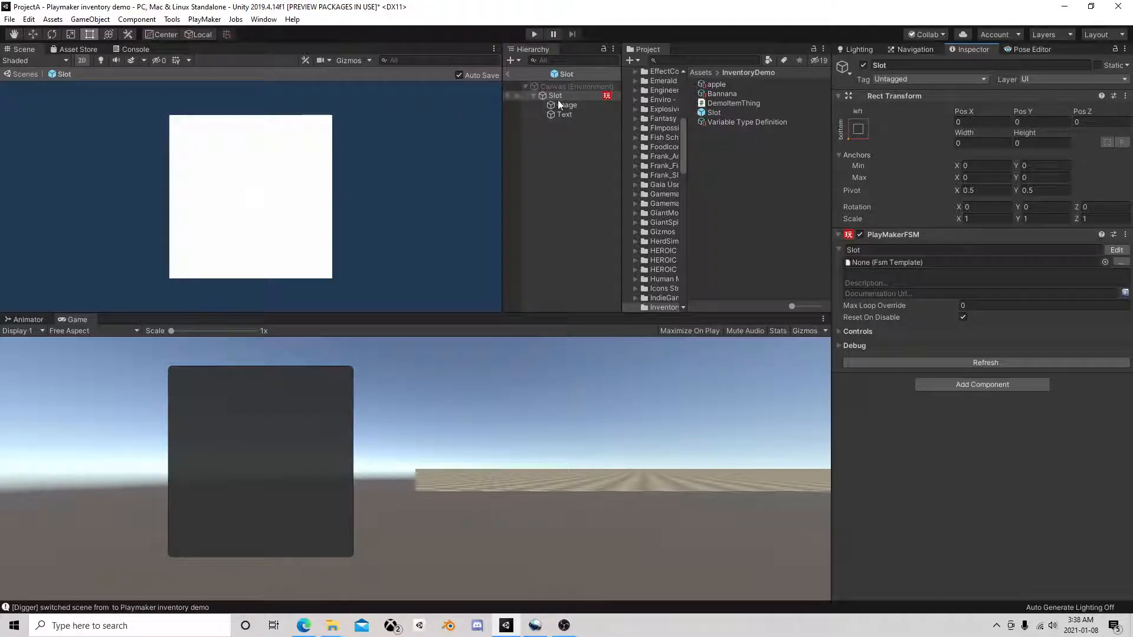
pyautogui.click(567, 113)
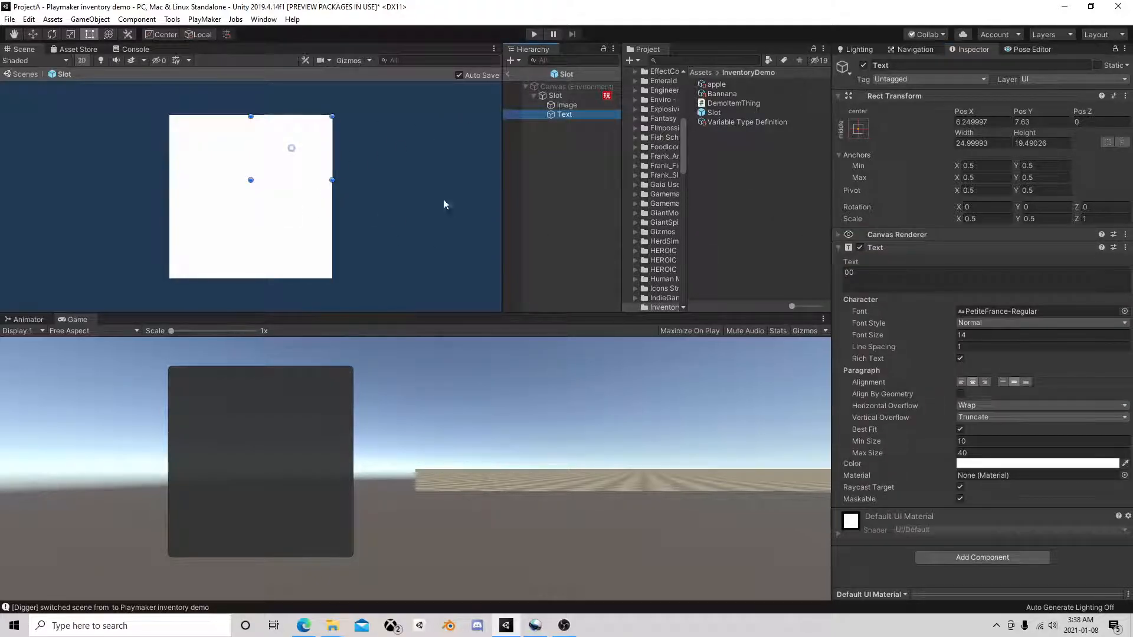
pyautogui.click(960, 487)
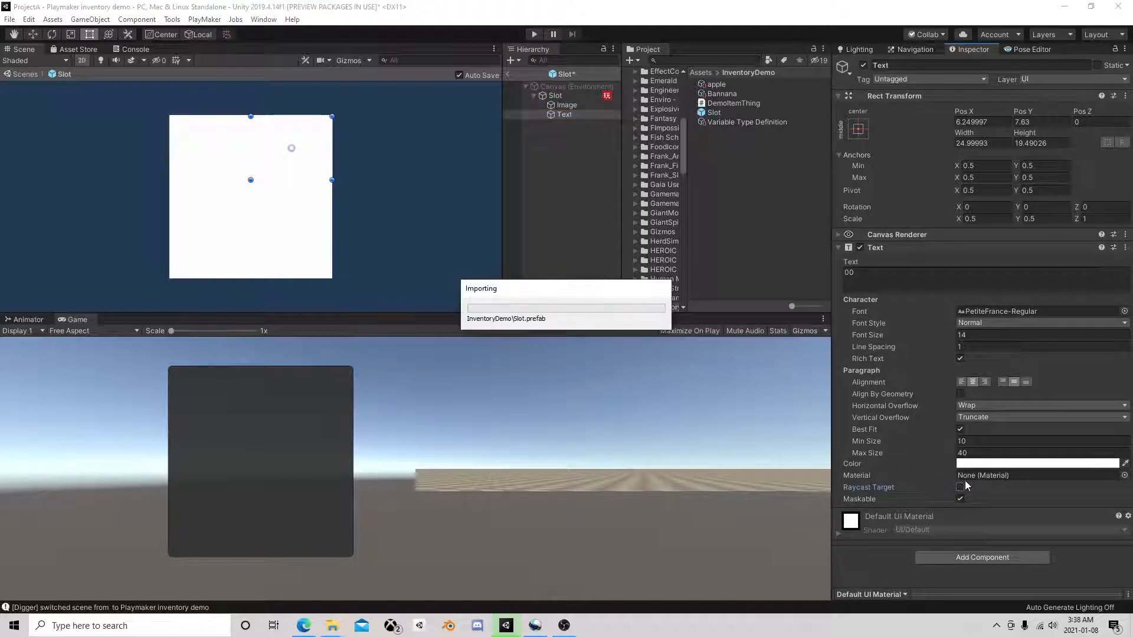
pyautogui.click(566, 105)
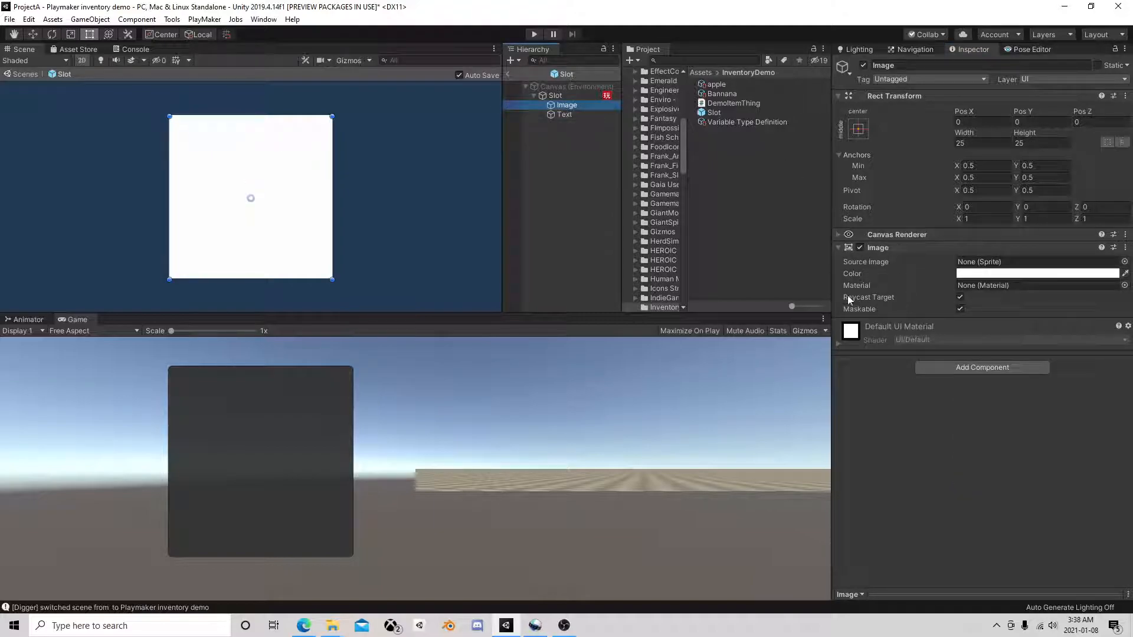
pyautogui.click(960, 298)
# Add an Image component to the root Slot object of the prefab.
pyautogui.click(565, 98)
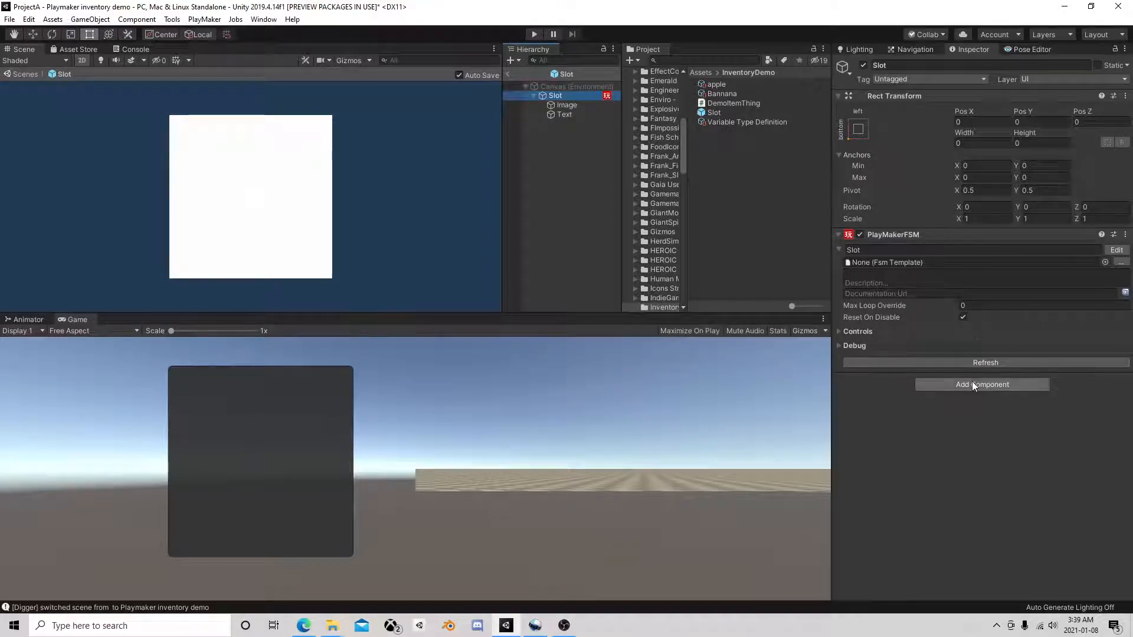
pyautogui.click(972, 384)
pyautogui.write('im')
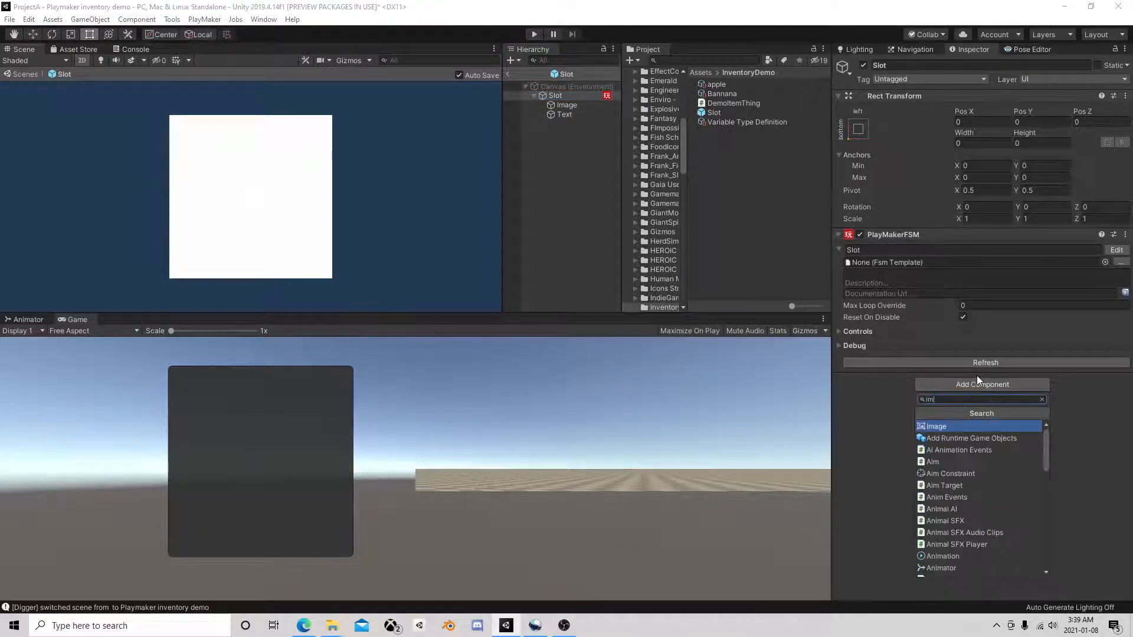
pyautogui.click(954, 425)
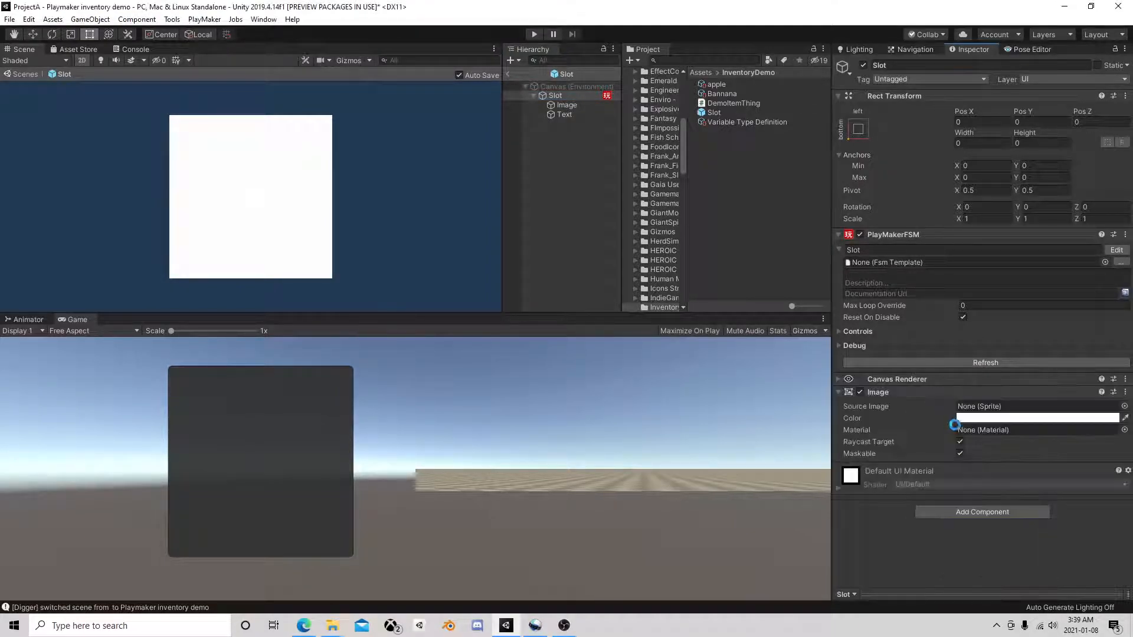
# Set the Source Image of the root Slot's Image component to the bg_grey sprite.
pyautogui.click(1124, 406)
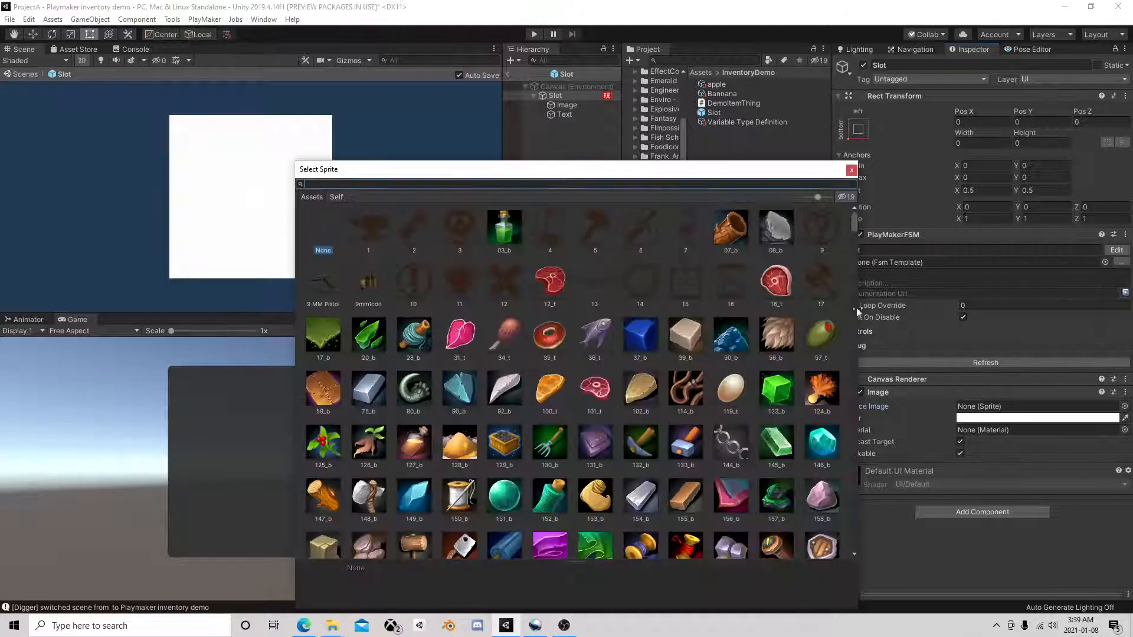
pyautogui.scroll(-15, 487, 307)
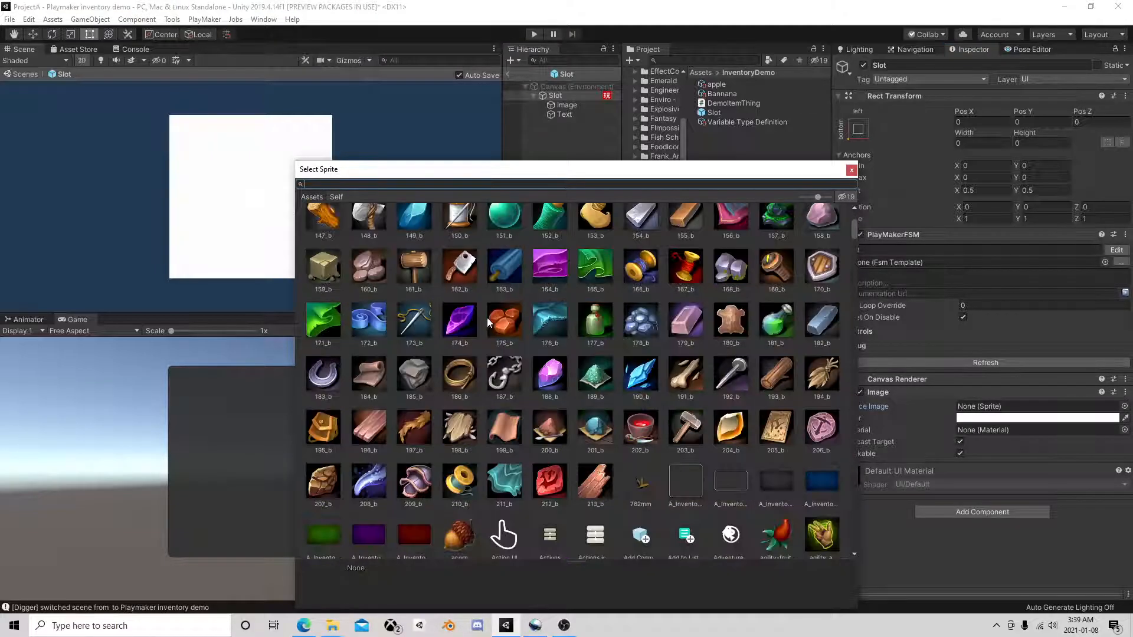
pyautogui.scroll(-10, 447, 334)
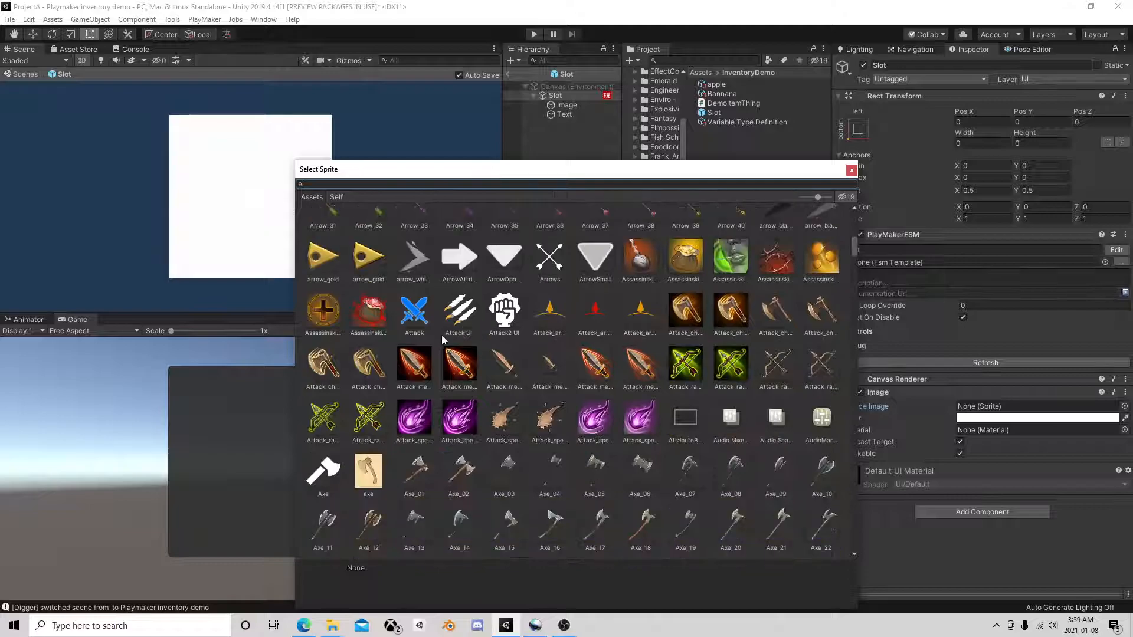
pyautogui.scroll(-3, 515, 349)
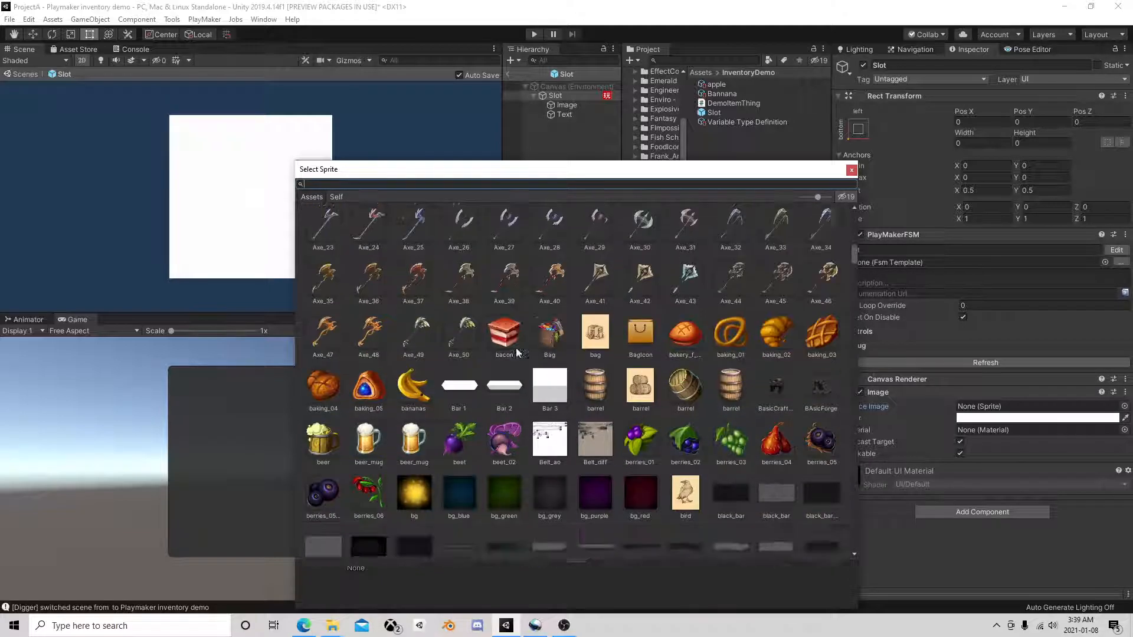
pyautogui.click(540, 358)
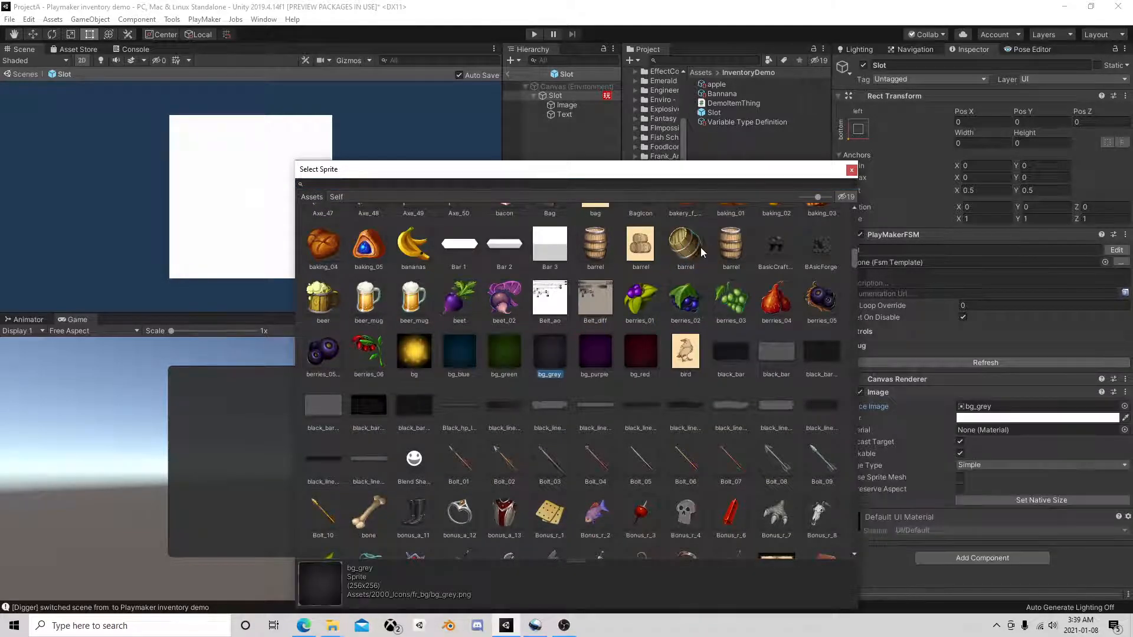
pyautogui.click(852, 171)
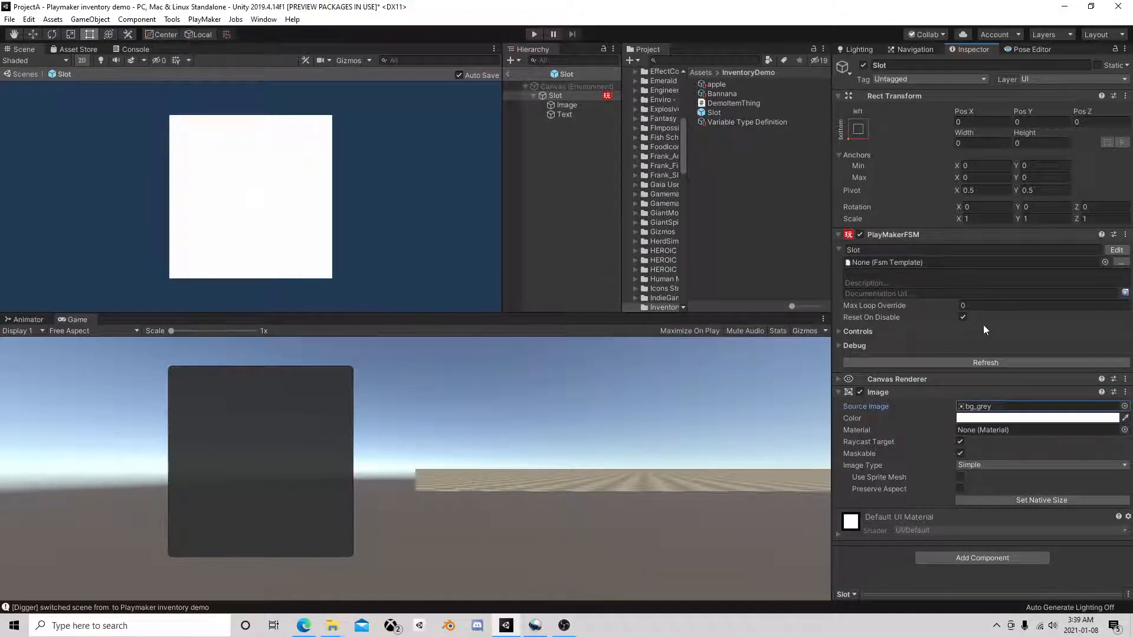
# Run the game from the main scene, toggle the inventory to check the slot backgrounds, and stop the game.
pyautogui.click(508, 74)
pyautogui.click(534, 34)
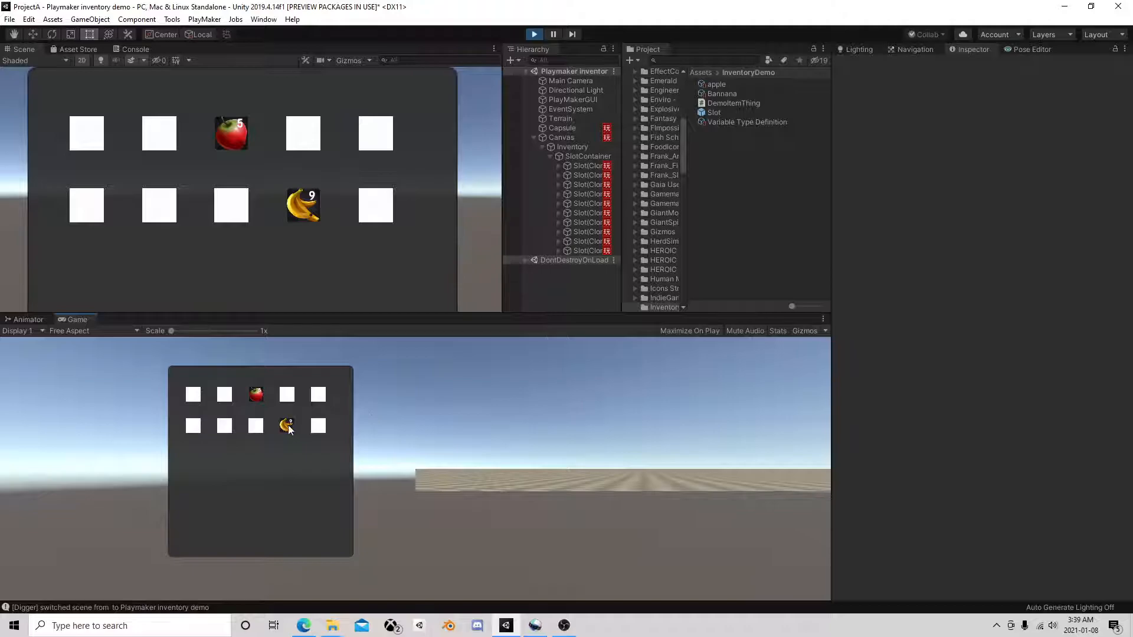
pyautogui.press('i')
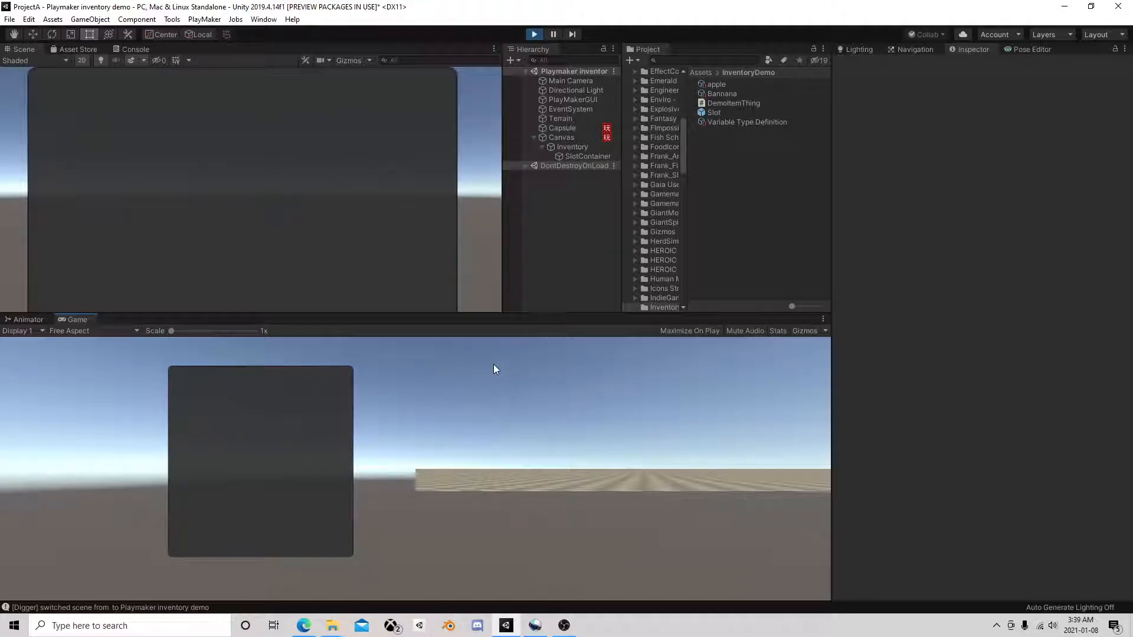
pyautogui.click(535, 34)
# Reopen the Slot prefab, compare the root Slot's settings with its Image child's, and return to the main scene's Canvas.
pyautogui.click(564, 140)
pyautogui.click(714, 113)
pyautogui.click(946, 98)
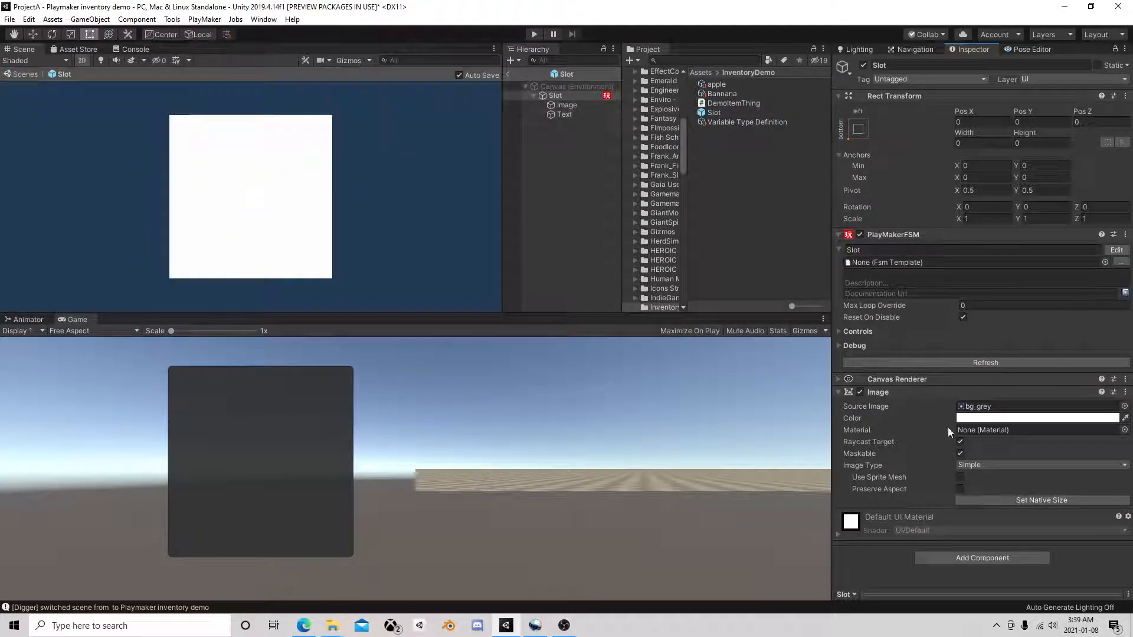
pyautogui.click(565, 105)
pyautogui.click(559, 96)
pyautogui.click(509, 75)
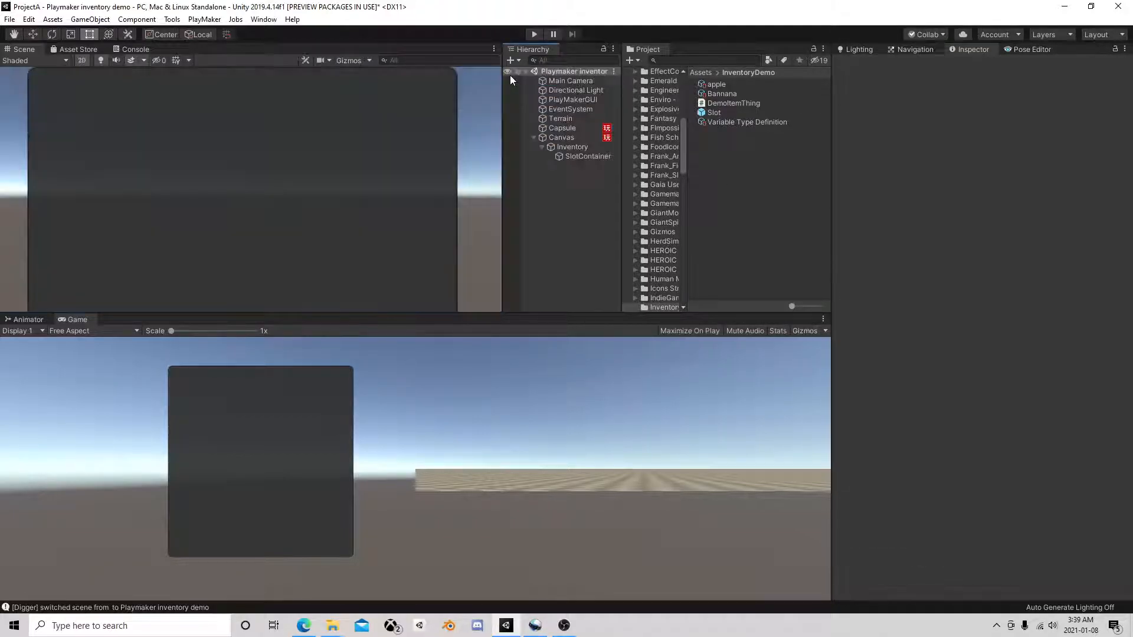
pyautogui.click(577, 136)
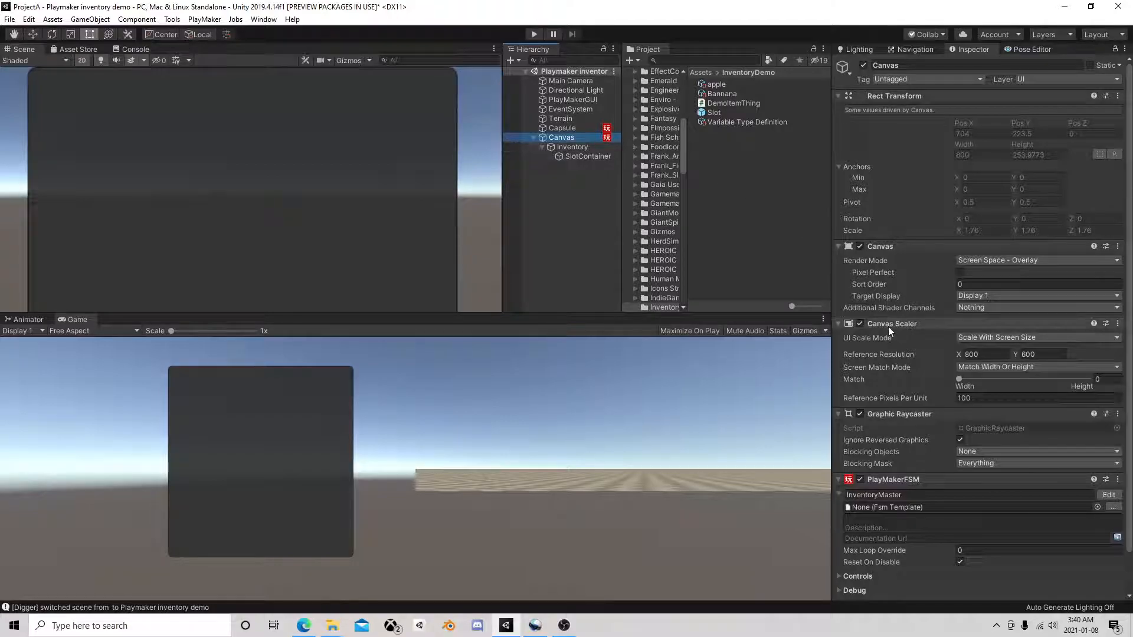
# In the Slot prefab, toggle the Image child object off and back on, and return to the main scene.
pyautogui.click(936, 97)
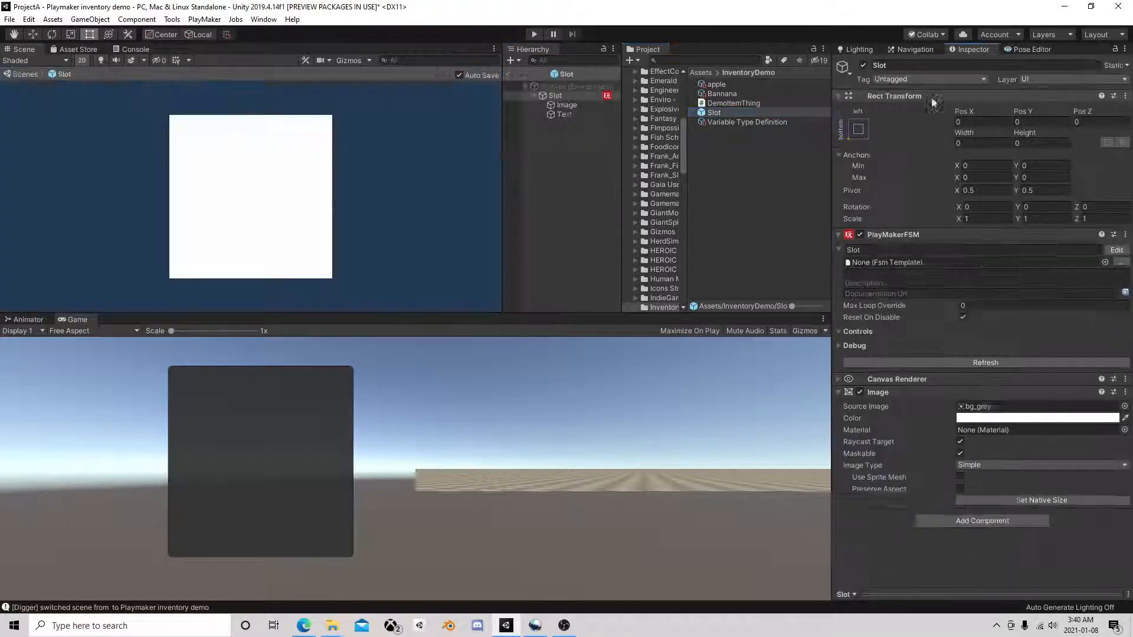
pyautogui.click(572, 105)
pyautogui.click(577, 113)
pyautogui.click(569, 106)
pyautogui.click(572, 112)
pyautogui.click(569, 106)
pyautogui.click(863, 65)
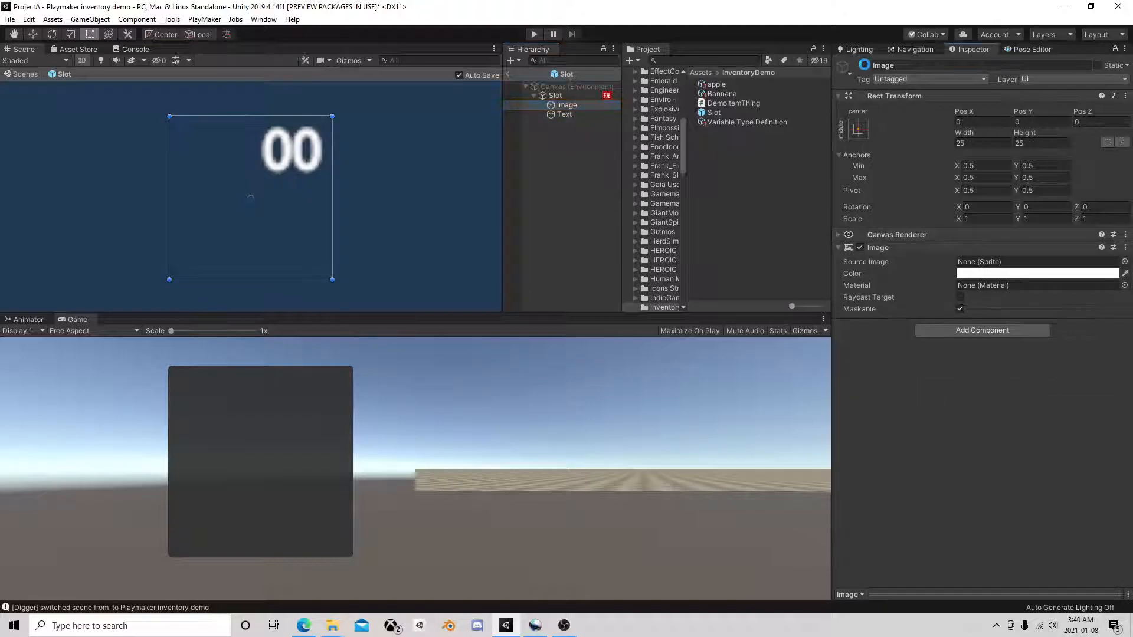
pyautogui.click(863, 65)
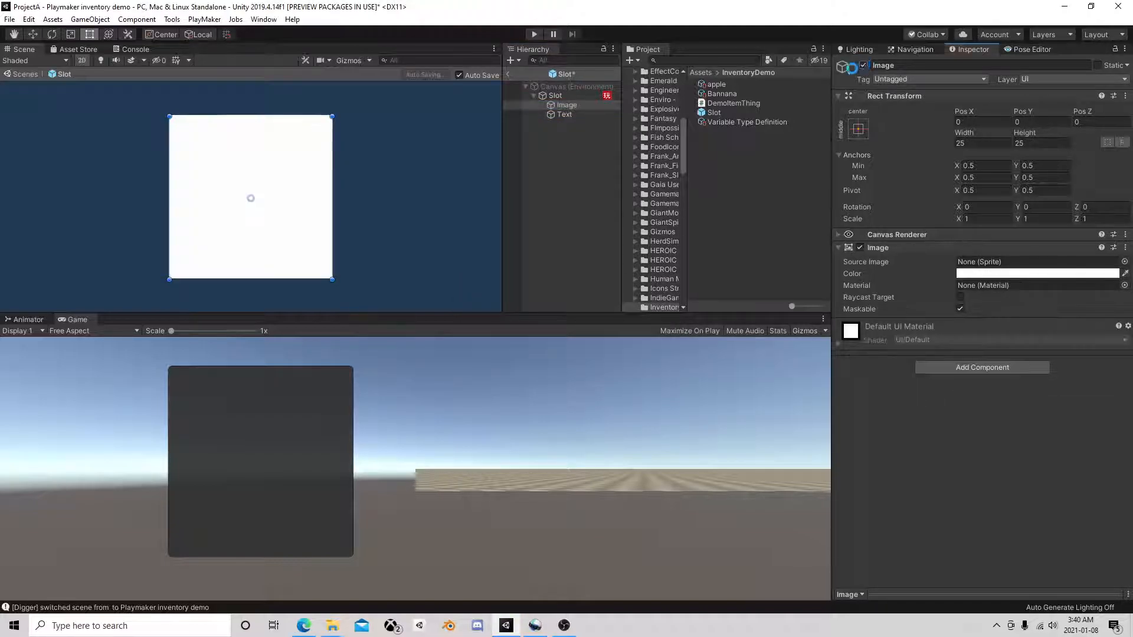
pyautogui.click(567, 96)
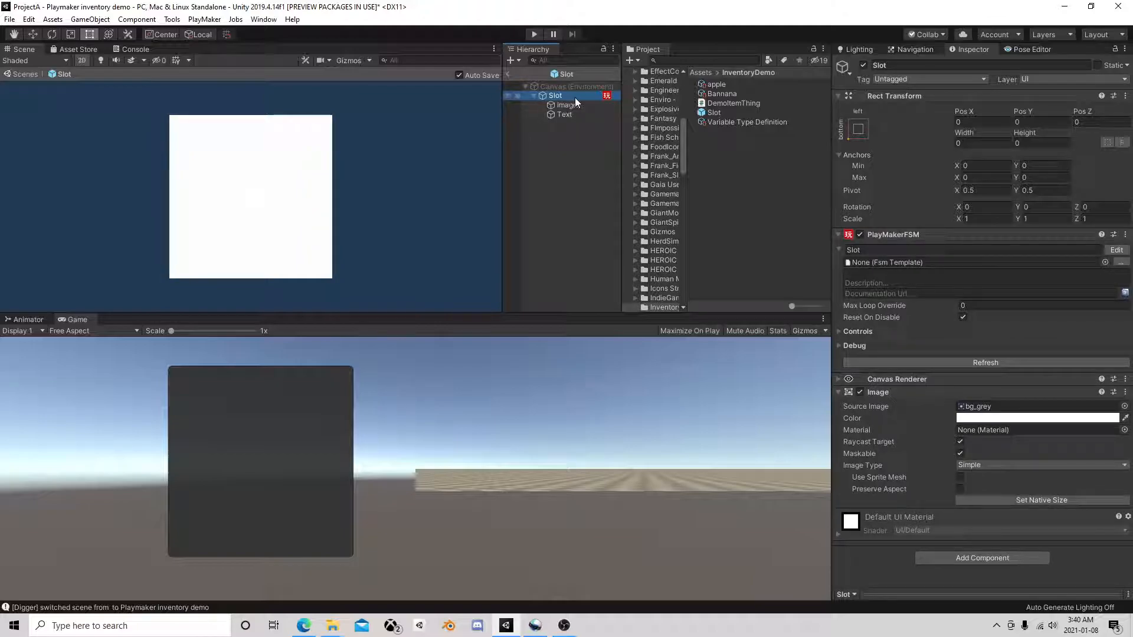
pyautogui.click(508, 75)
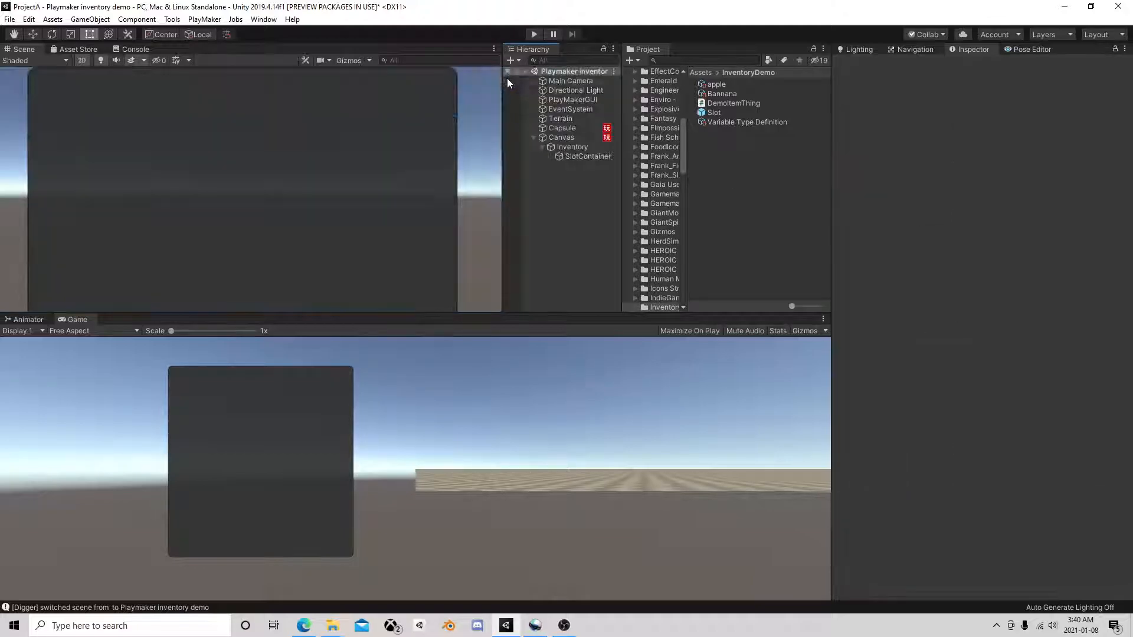
# Open the Canvas object's InventoryMaster FSM in the PlayMaker editor at the states following GetCollection.
pyautogui.click(571, 136)
pyautogui.scroll(-2, 990, 380)
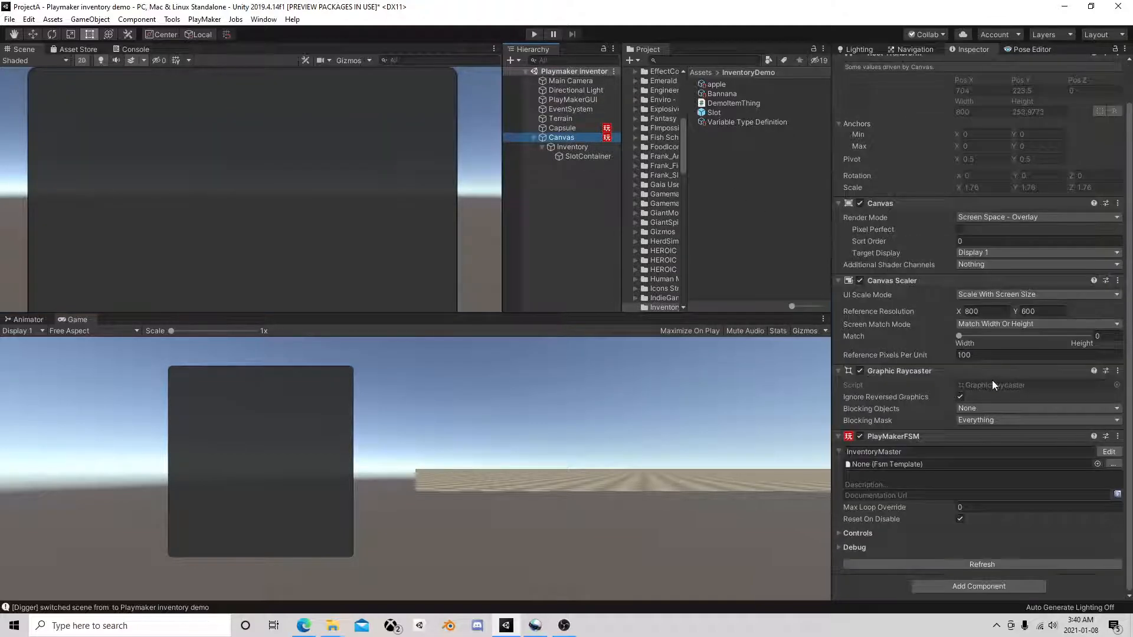
pyautogui.click(1106, 453)
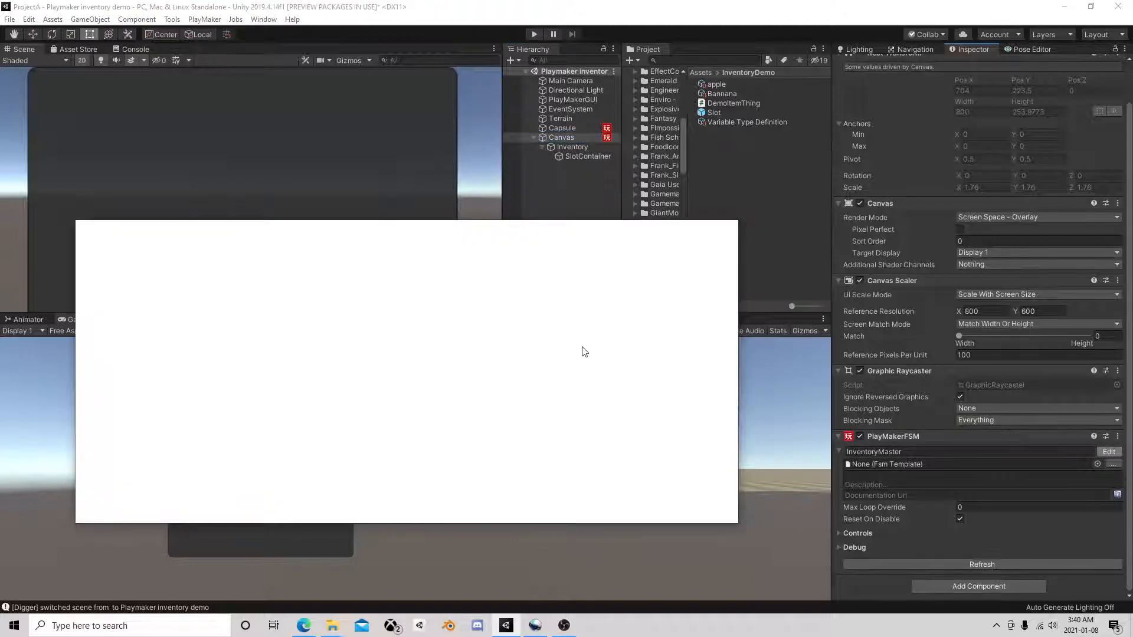
pyautogui.moveTo(391, 371); pyautogui.dragTo(184, 325, button='middle')
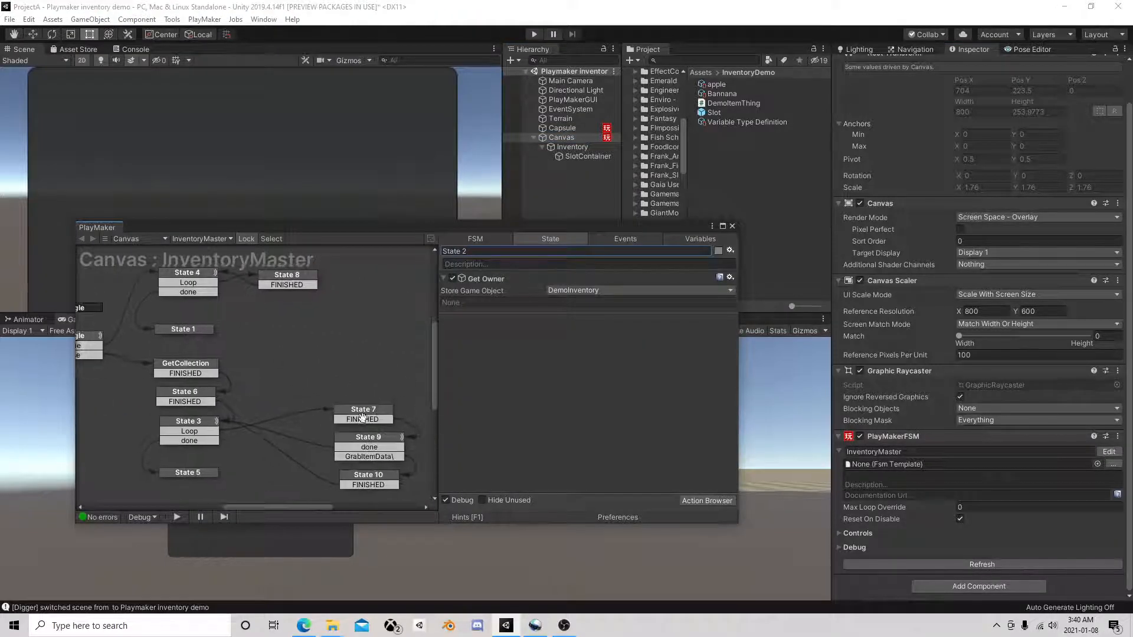
pyautogui.moveTo(363, 418); pyautogui.dragTo(373, 326, button='middle')
pyautogui.scroll(-1, 373, 324)
pyautogui.moveTo(307, 340)
pyautogui.mouseDown(button='middle')
pyautogui.moveTo(296, 370)
pyautogui.moveTo(314, 354)
pyautogui.mouseUp(button='middle')
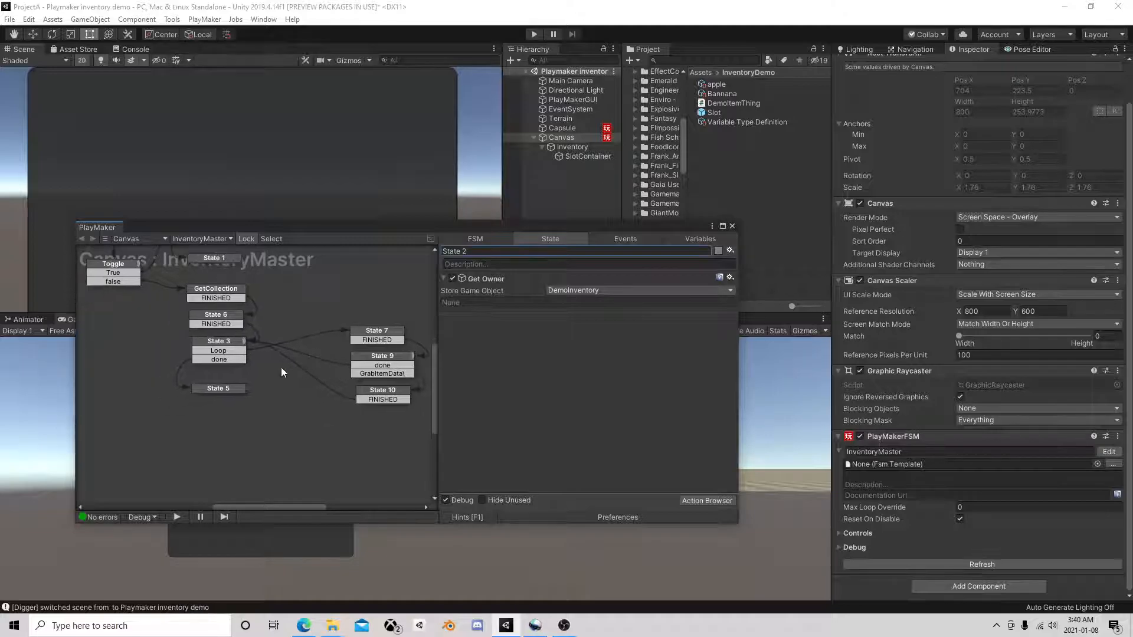
# Examine the actions in the slot-building loop, covering State 3, State 7, State 9 and State 10.
pyautogui.click(228, 351)
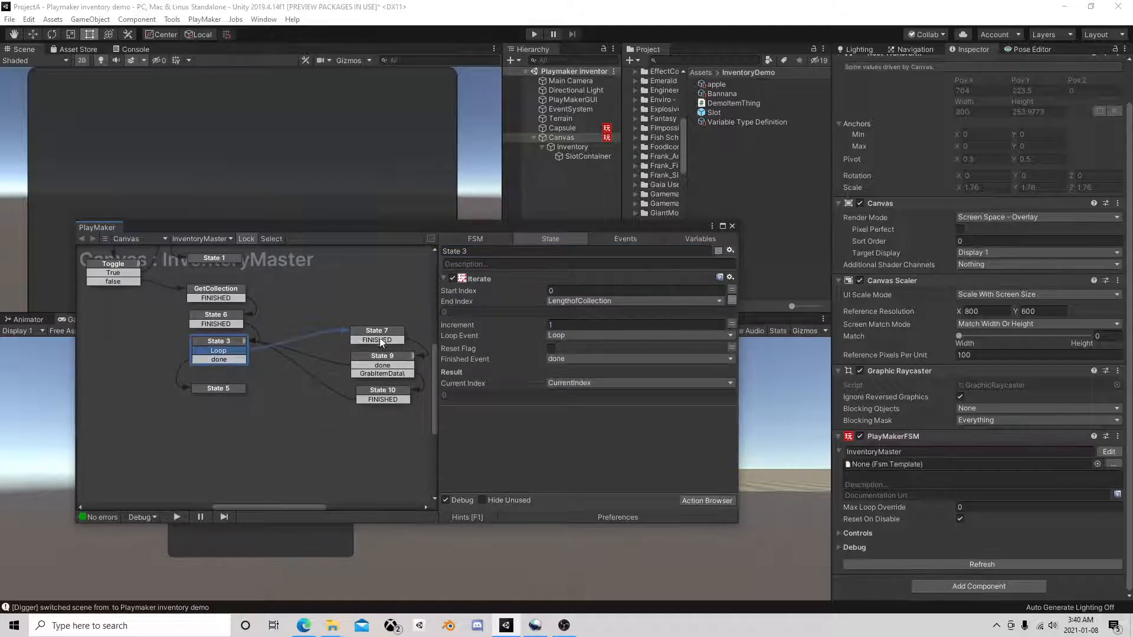
pyautogui.click(394, 336)
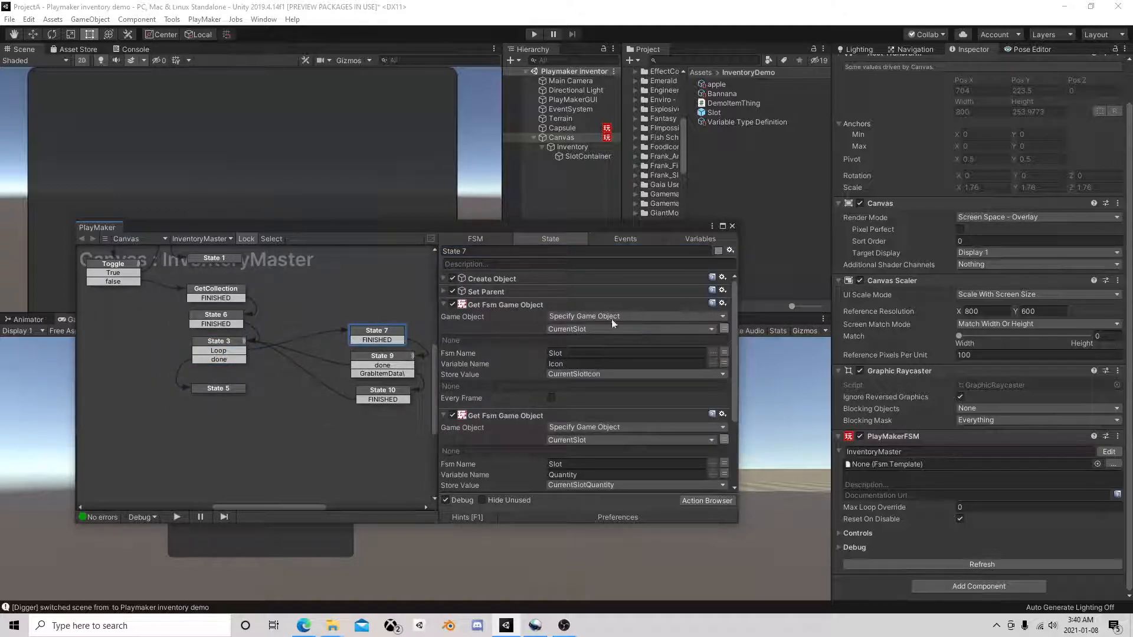
pyautogui.click(388, 365)
pyautogui.scroll(-2, 550, 378)
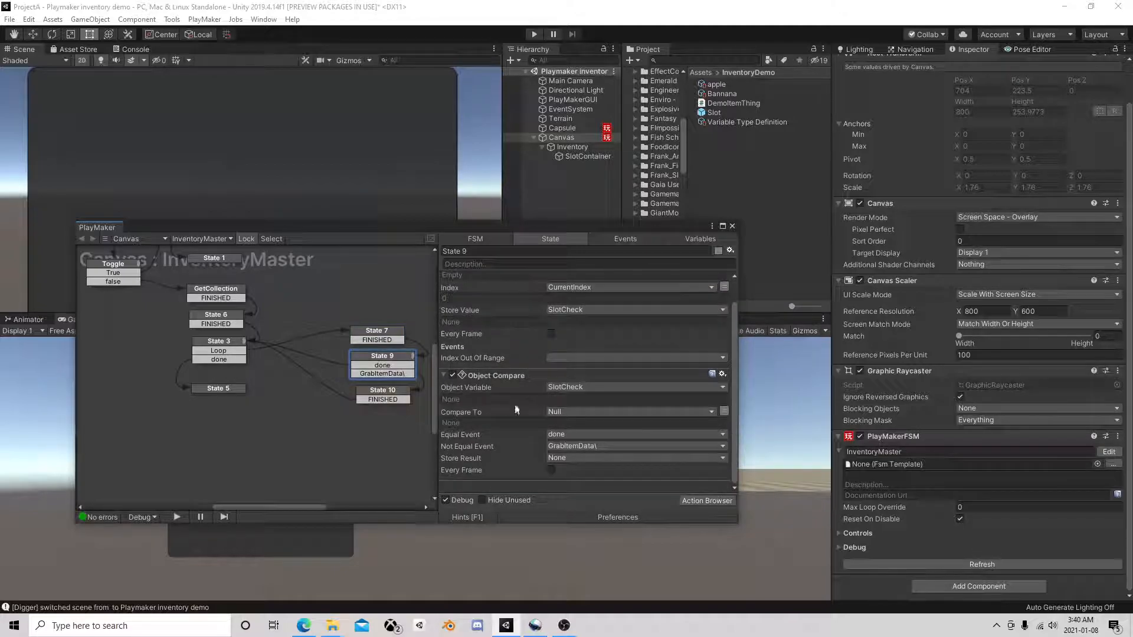
pyautogui.click(391, 394)
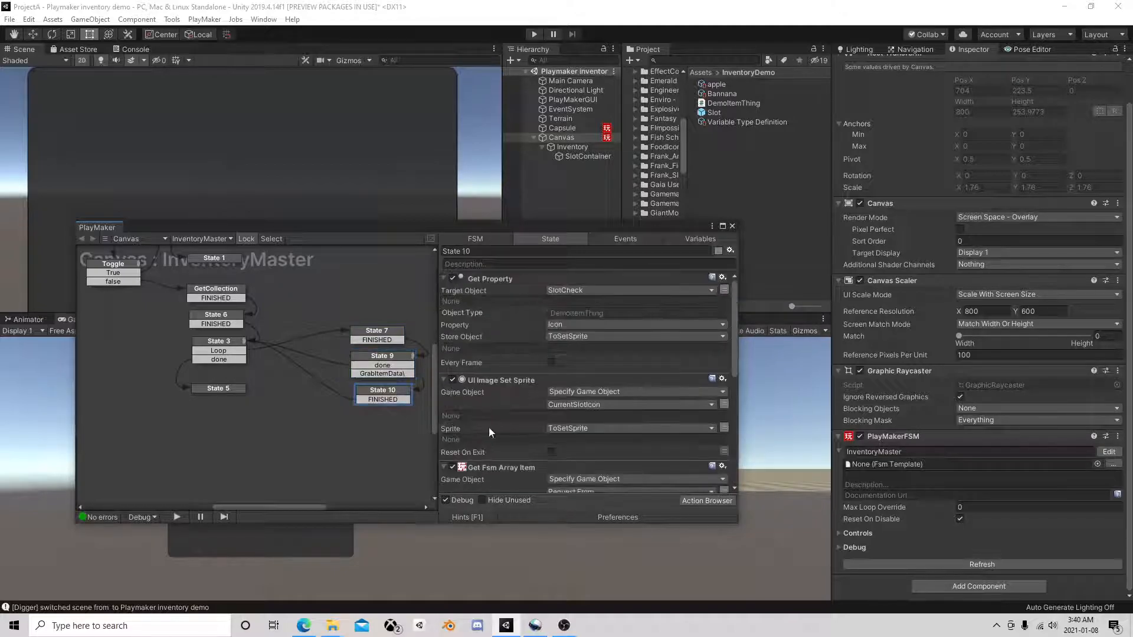
pyautogui.click(364, 360)
pyautogui.click(378, 366)
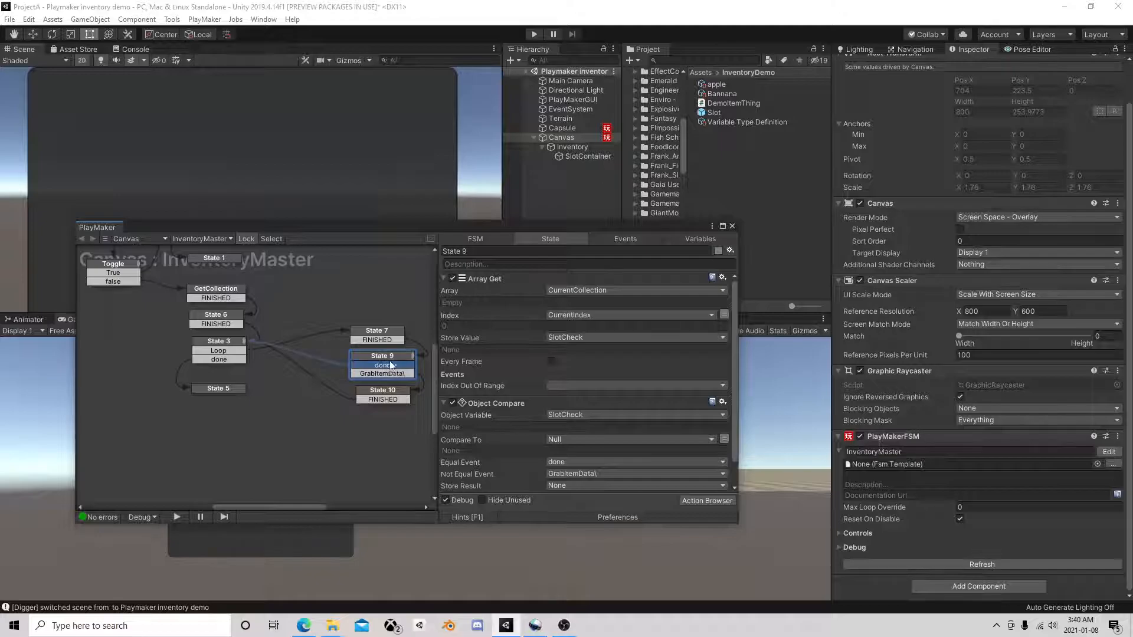
pyautogui.scroll(-1, 569, 419)
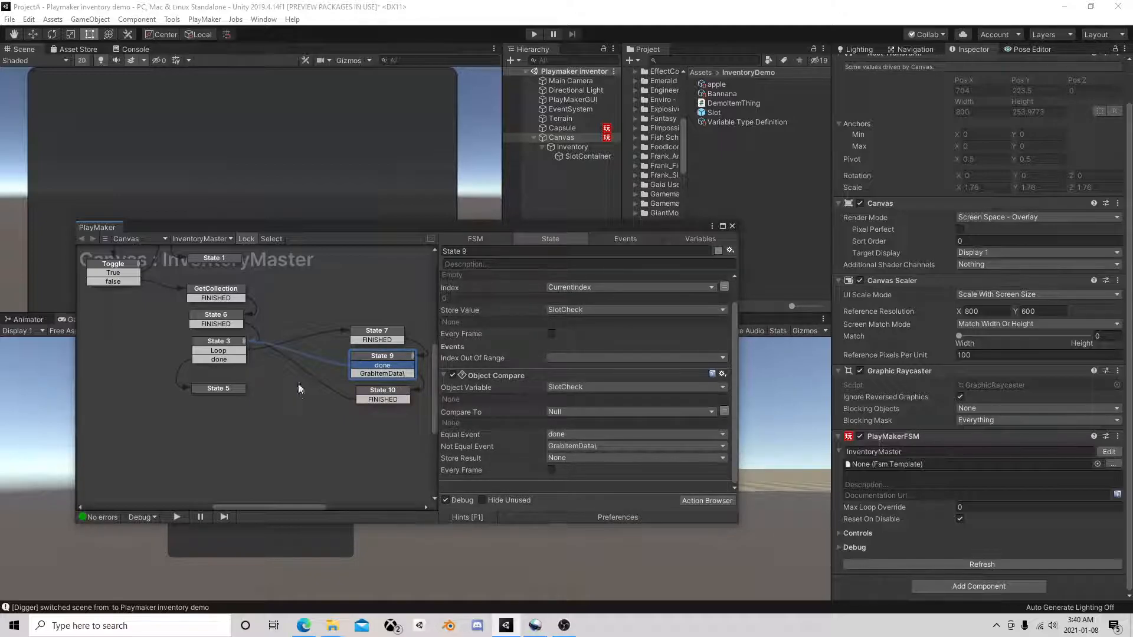
# Add a new state between State 3 and State 9 and route State 9's done event to it.
pyautogui.rightClick(284, 405)
pyautogui.click(319, 410)
pyautogui.moveTo(377, 372); pyautogui.dragTo(309, 356)
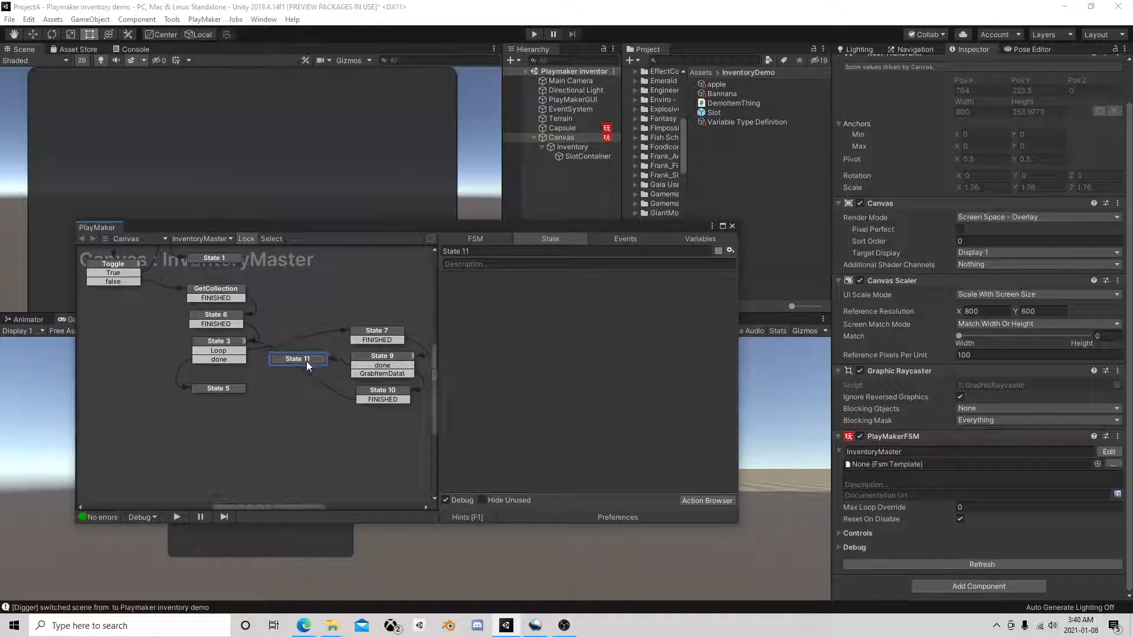
# Give the new state a FINISHED transition leading back to State 3.
pyautogui.rightClick(306, 361)
pyautogui.moveTo(383, 369)
pyautogui.click(474, 370)
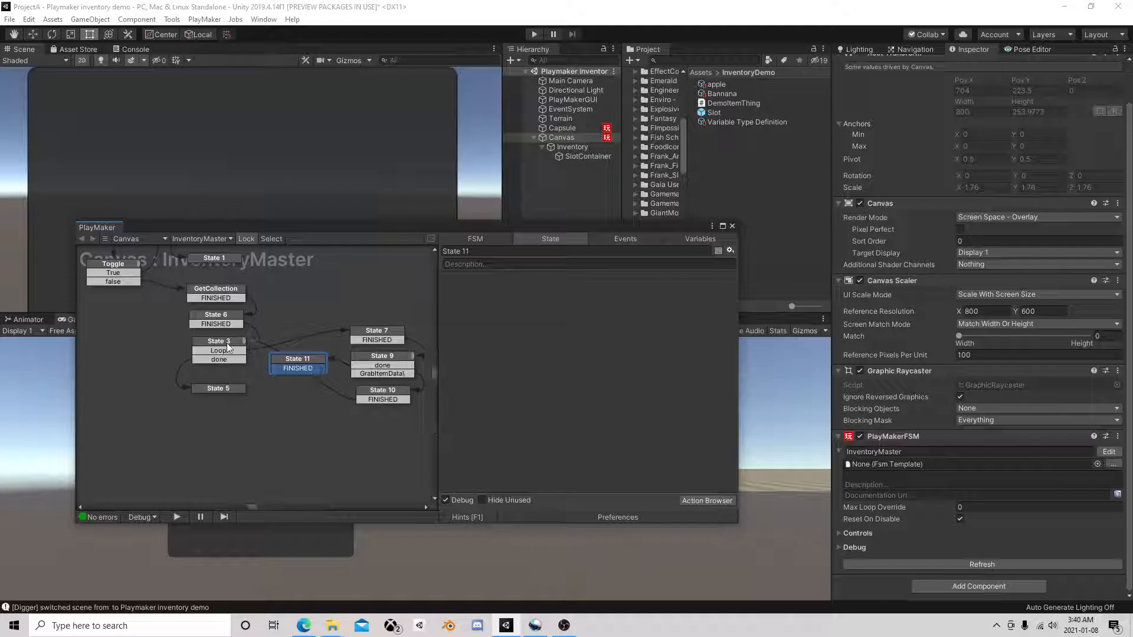
pyautogui.moveTo(311, 360); pyautogui.dragTo(318, 361)
# Review State 9's array and object comparison and the slot variables State 7 retrieves.
pyautogui.click(384, 357)
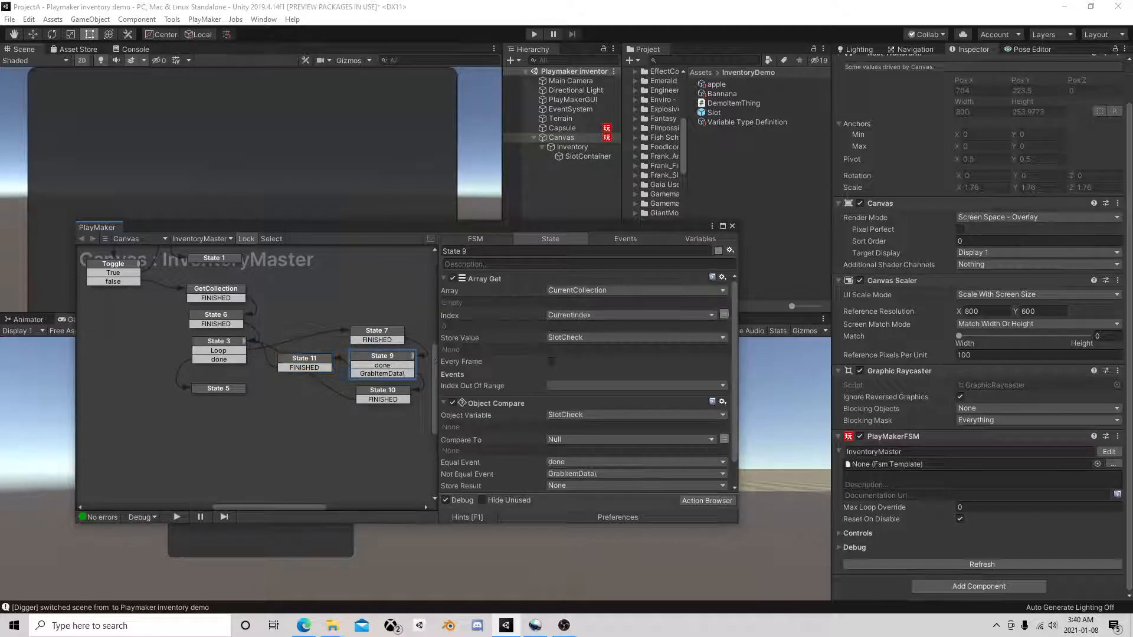
pyautogui.scroll(-1, 526, 391)
pyautogui.scroll(-1, 526, 391)
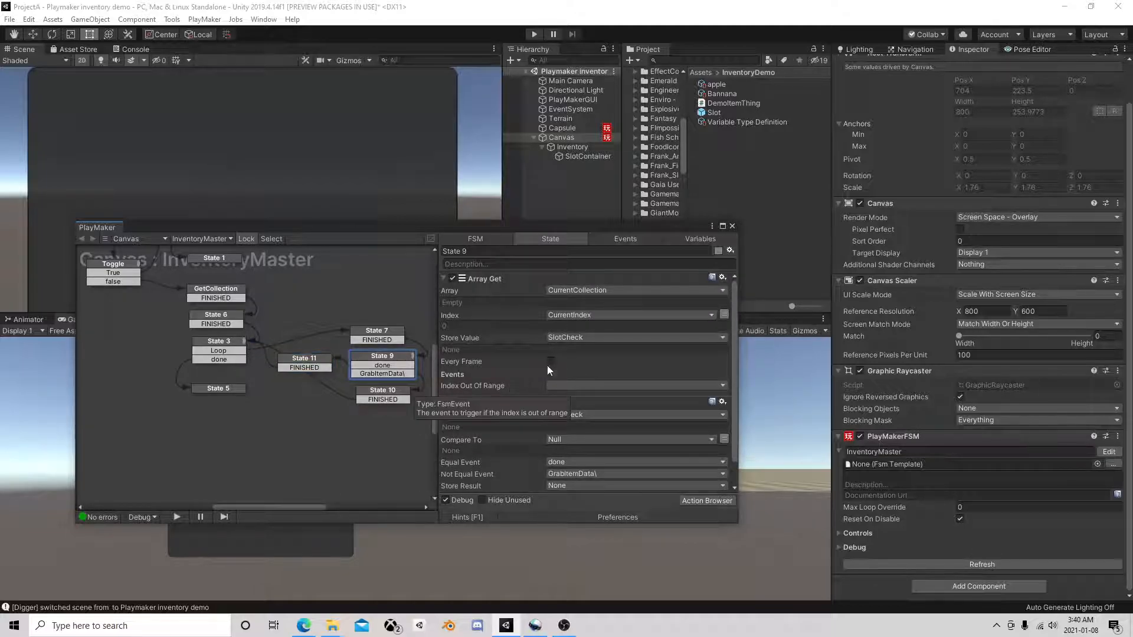
pyautogui.click(376, 333)
pyautogui.scroll(-1, 562, 371)
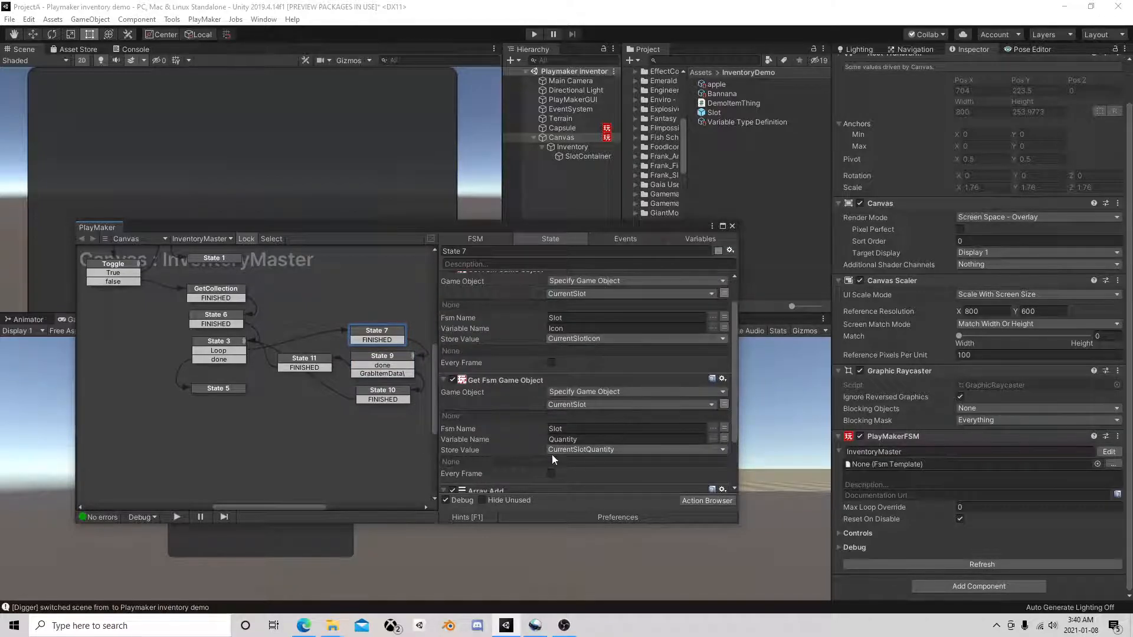
# Add two Activate Game Object actions to State 11 of the InventoryMaster FSM.
pyautogui.click(313, 366)
pyautogui.click(705, 501)
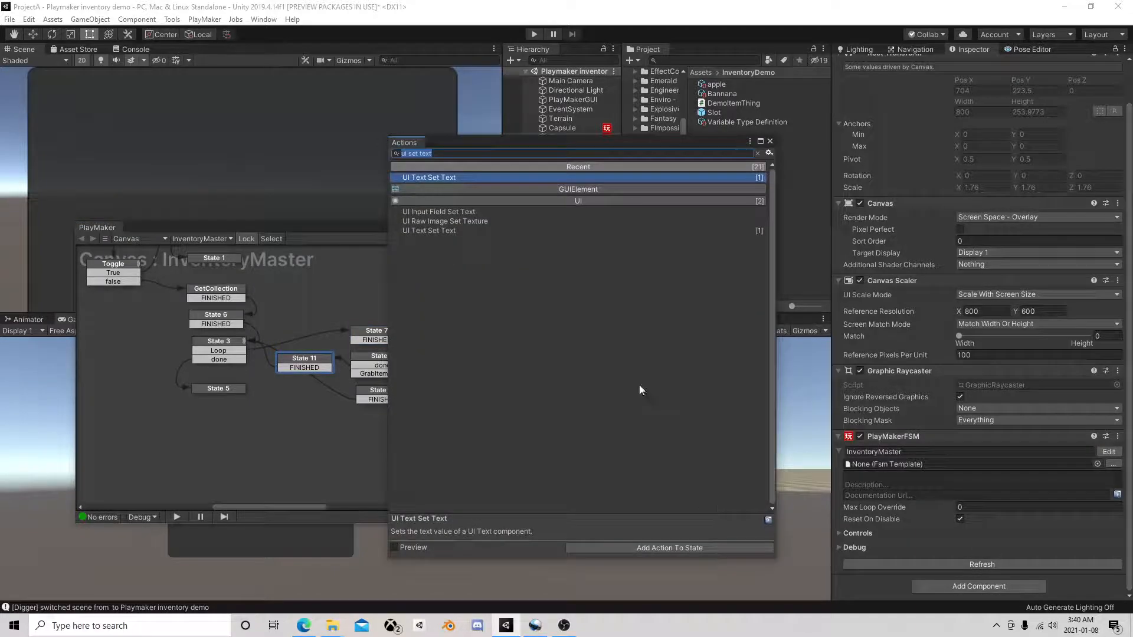
pyautogui.write('se')
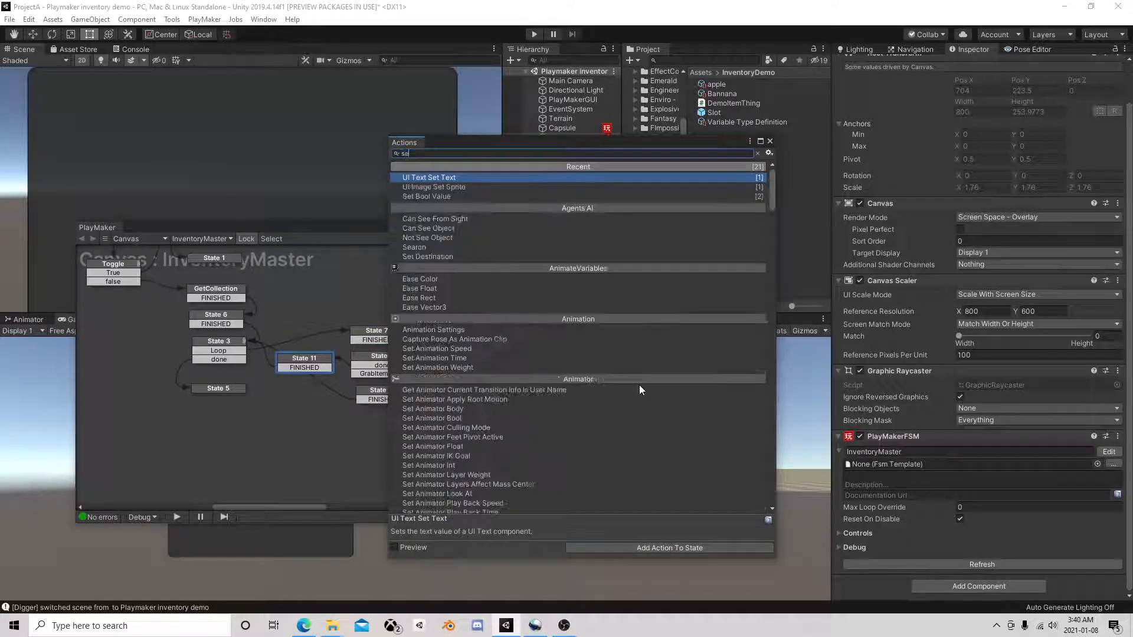
pyautogui.write('t act')
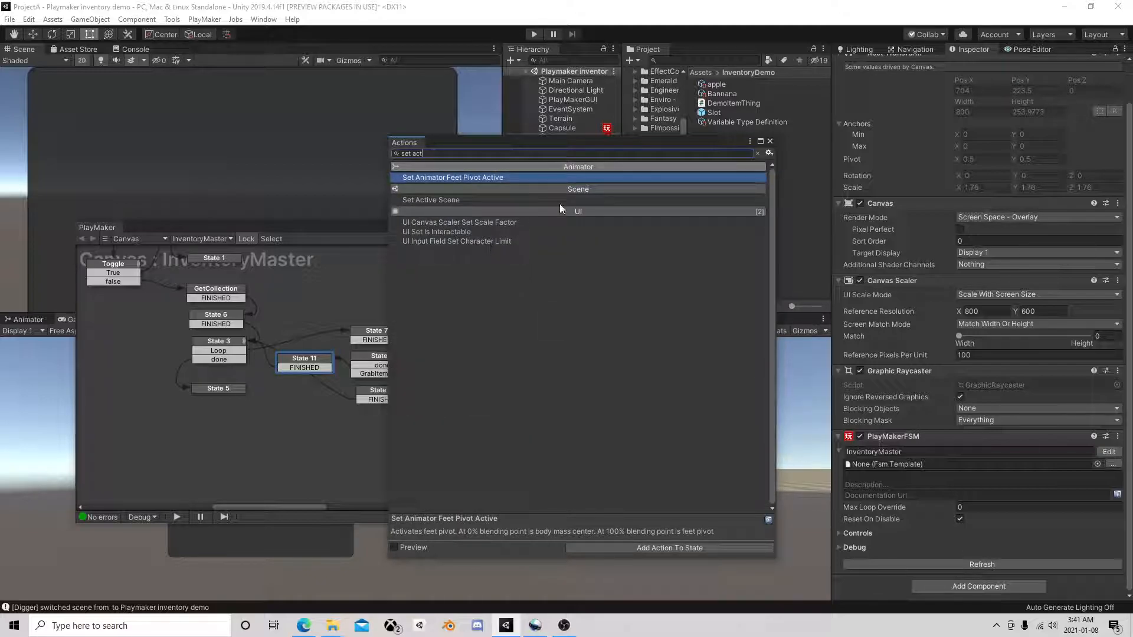
pyautogui.press('BackSpace')
pyautogui.press('BackSpace')
pyautogui.press('BackSpace')
pyautogui.press('BackSpace')
pyautogui.press('BackSpace')
pyautogui.press('BackSpace')
pyautogui.press('BackSpace')
pyautogui.write('activate')
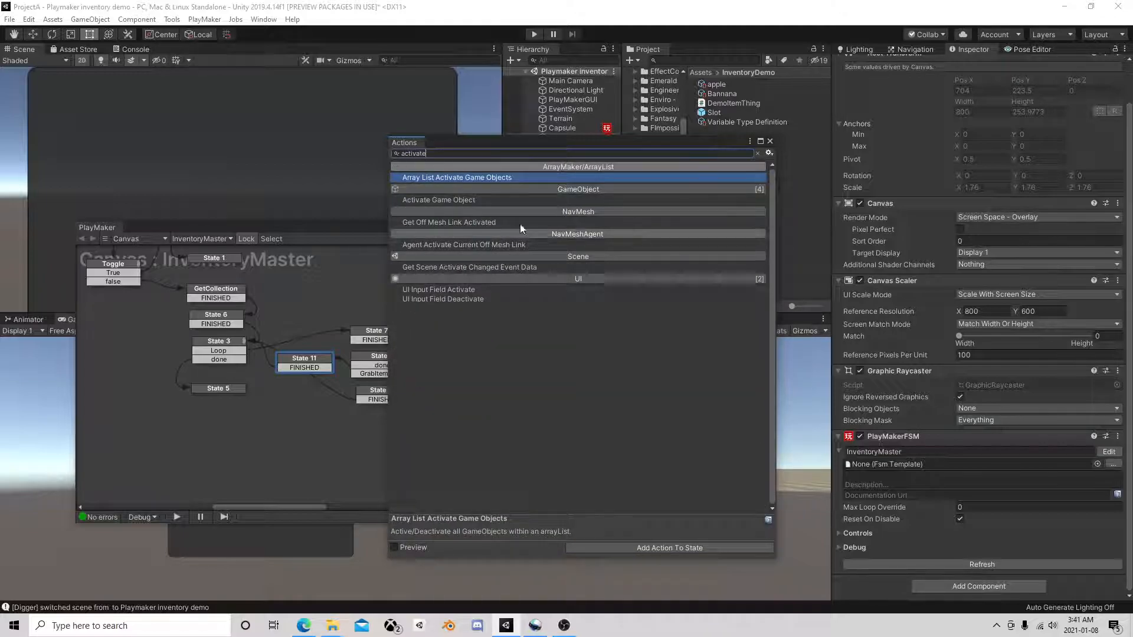
pyautogui.doubleClick(482, 200)
pyautogui.doubleClick(480, 222)
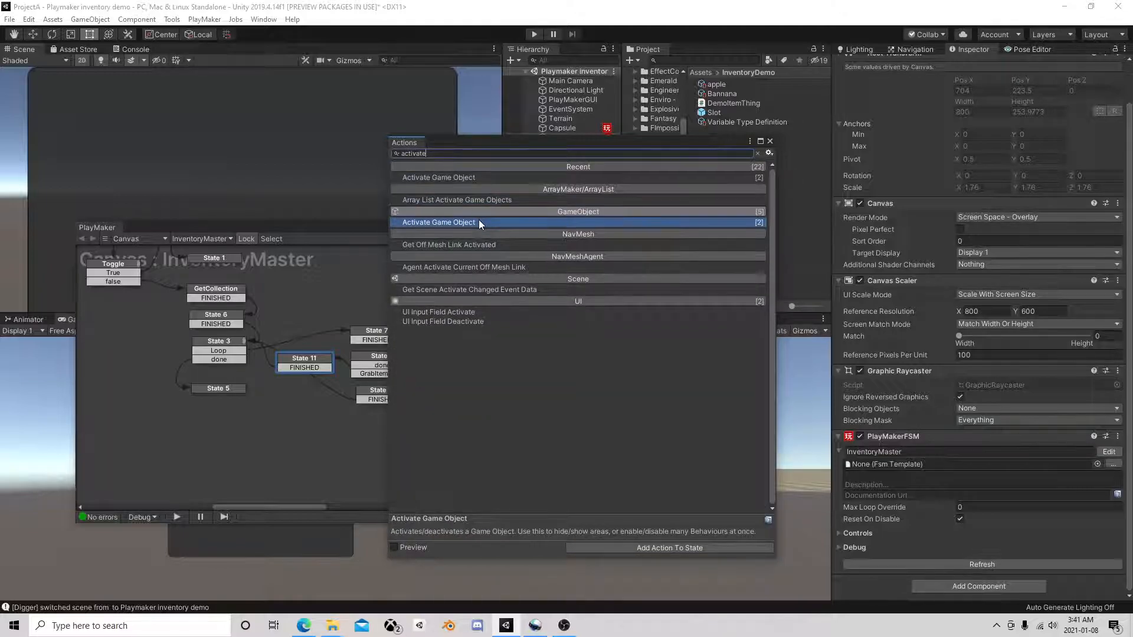
pyautogui.click(770, 142)
# Make State 11's first Activate Game Object action target the CurrentSlotIcon variable, with Activate and Recursive turned off.
pyautogui.click(569, 290)
pyautogui.click(600, 319)
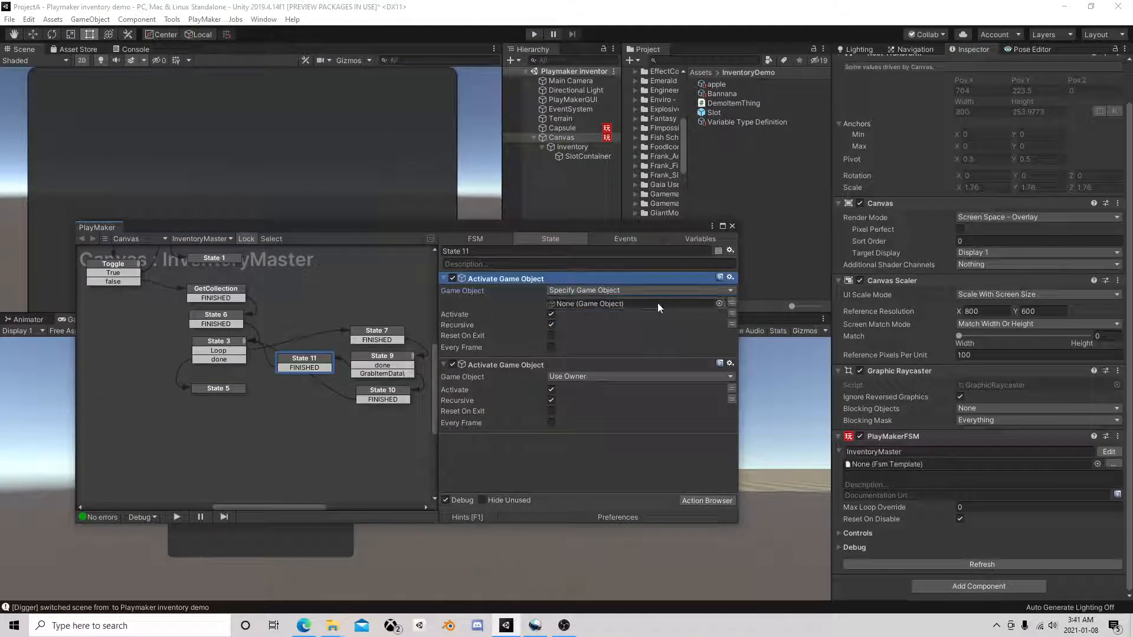
pyautogui.click(731, 303)
pyautogui.click(719, 303)
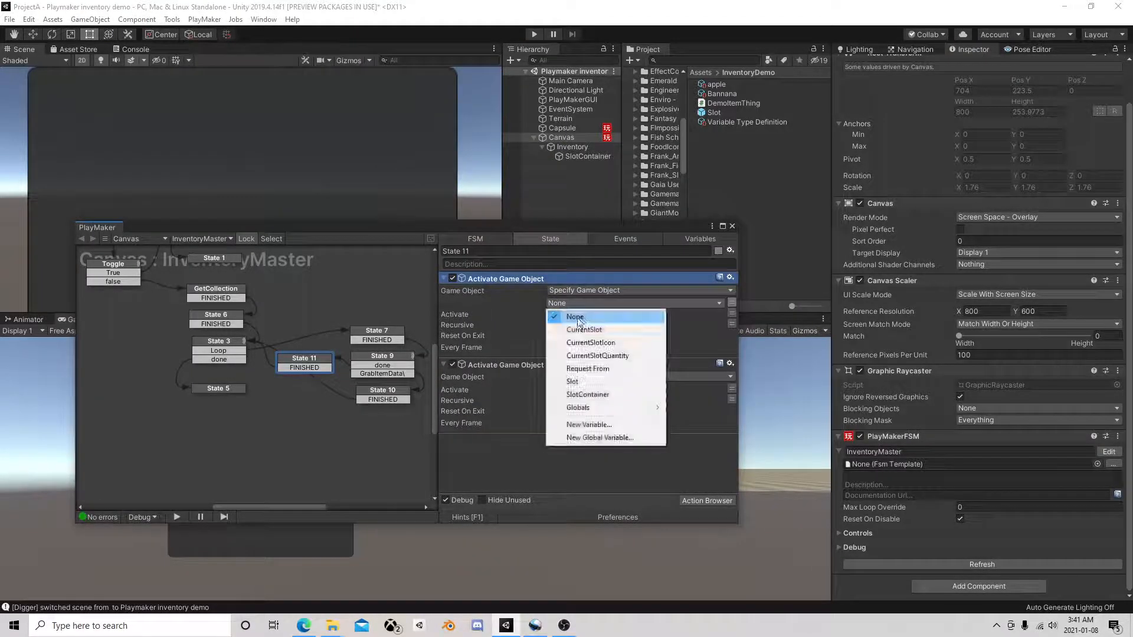
pyautogui.click(629, 343)
pyautogui.click(551, 337)
# Make State 11's second Activate Game Object action target the CurrentSlotQuantity variable, with Activate and Recursive turned off.
pyautogui.click(584, 390)
pyautogui.click(581, 401)
pyautogui.click(731, 402)
pyautogui.click(653, 402)
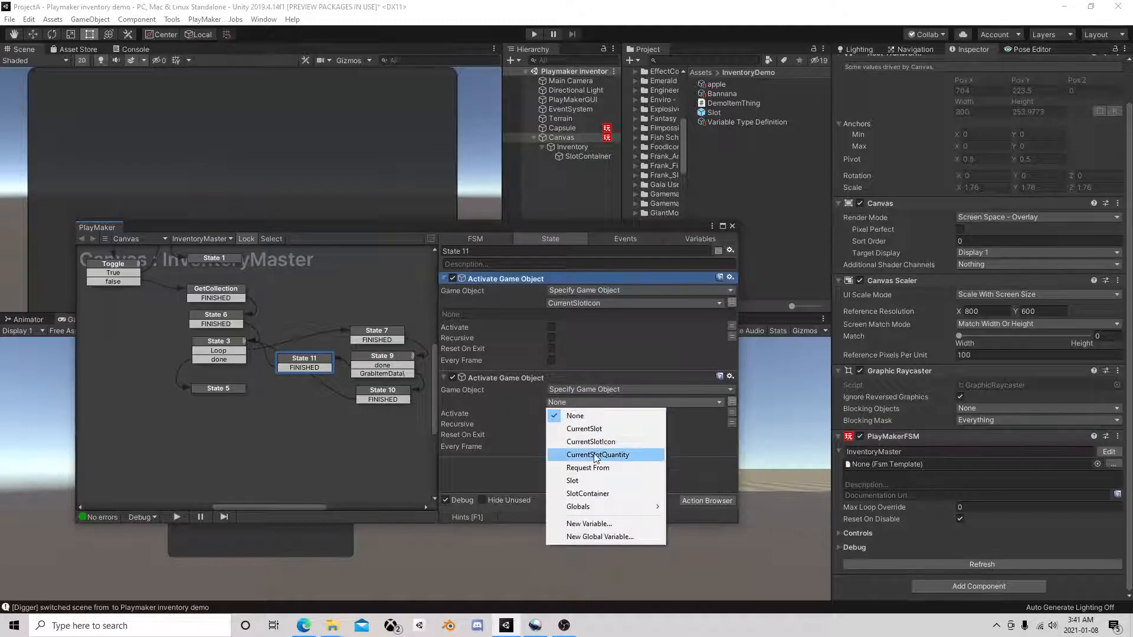
pyautogui.click(597, 454)
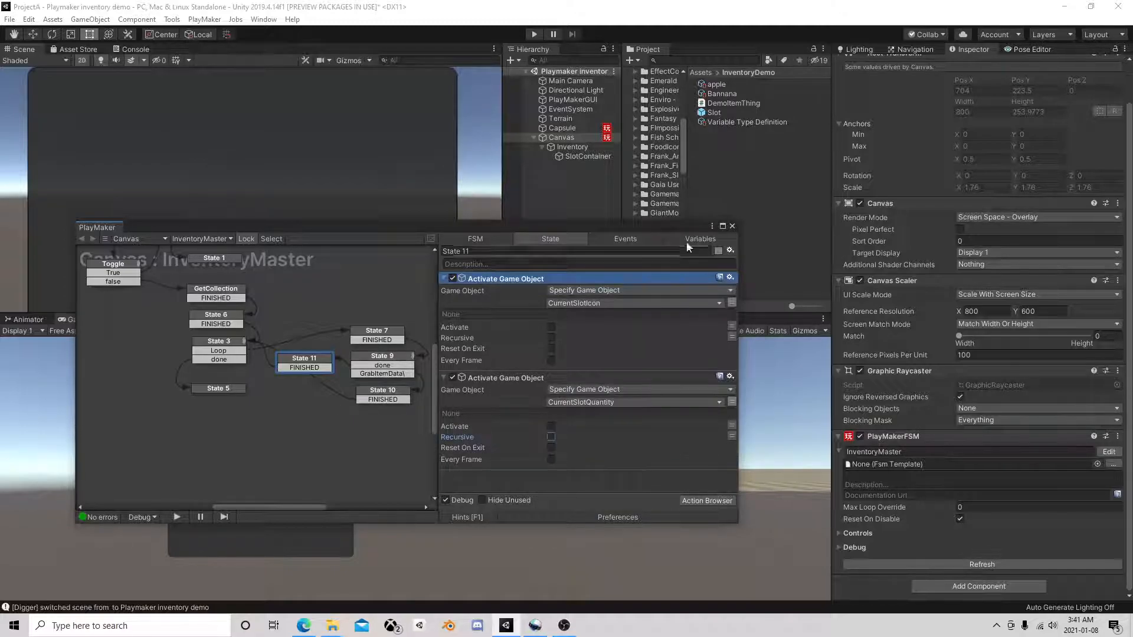
# Run the scene to check how empty and filled inventory slots display, and stop play mode.
pyautogui.click(733, 226)
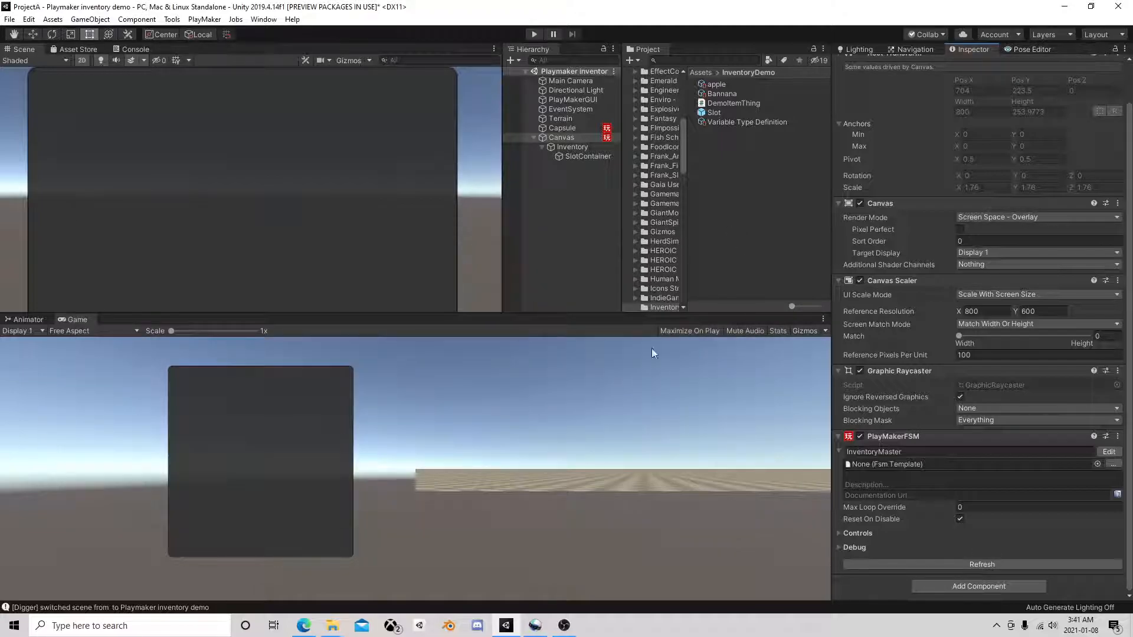
pyautogui.click(534, 34)
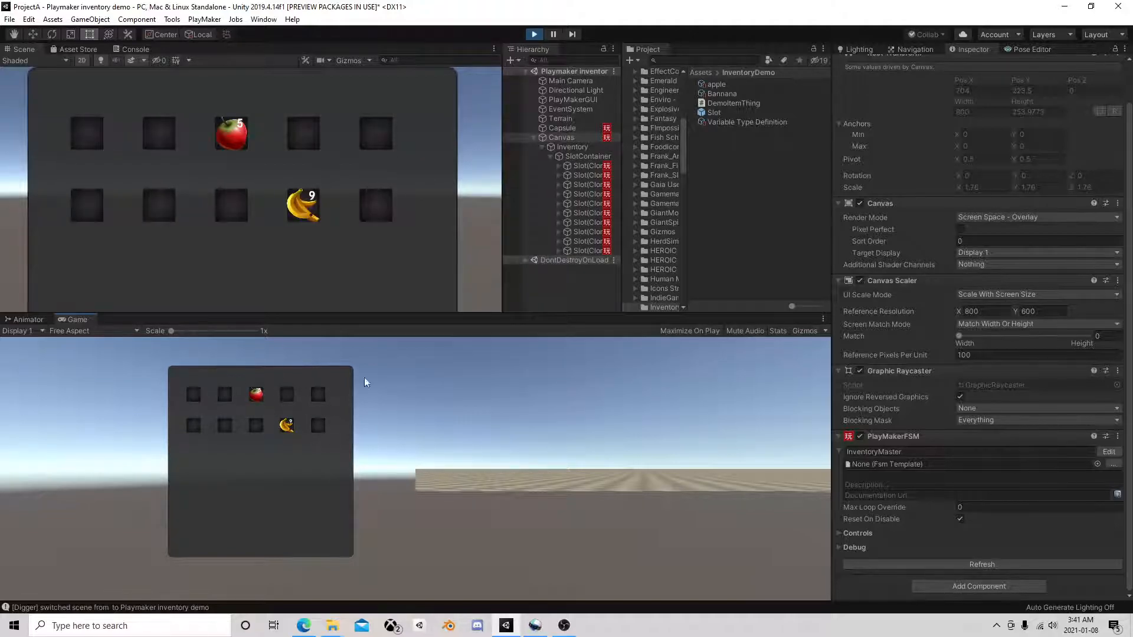
pyautogui.click(534, 34)
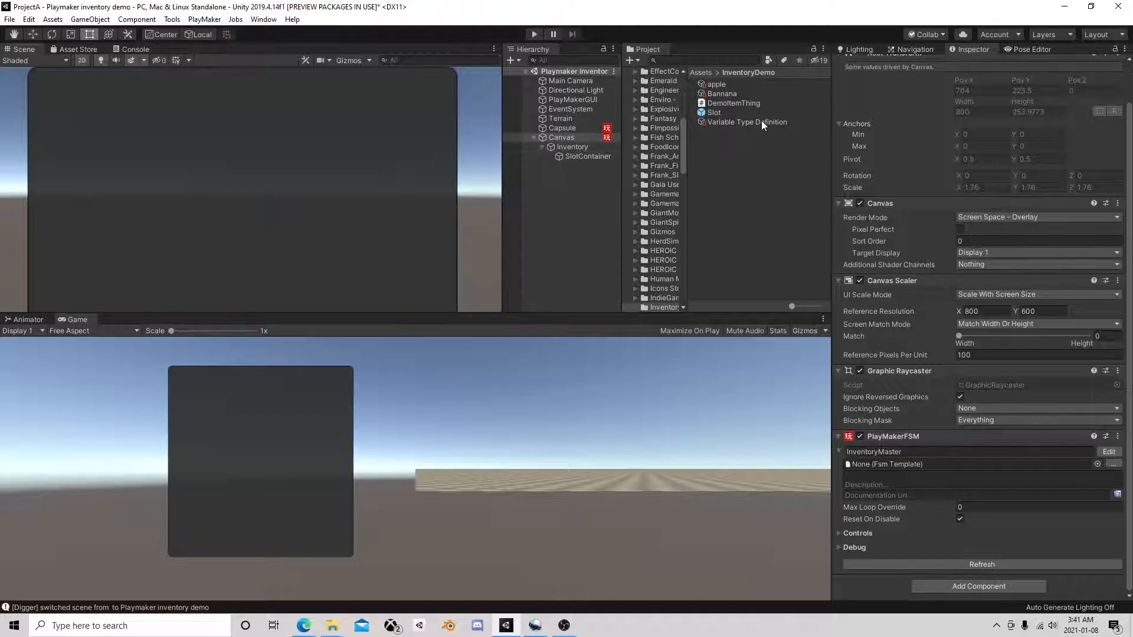
# Open the Slot prefab's FSM for editing and check its variables.
pyautogui.click(715, 112)
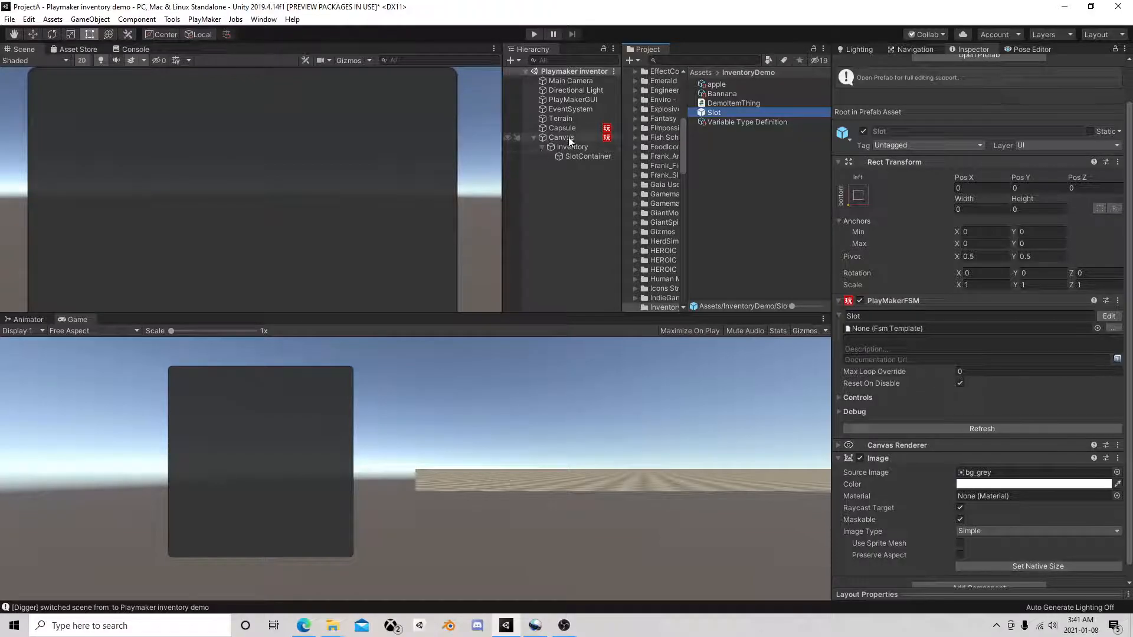
pyautogui.click(1109, 317)
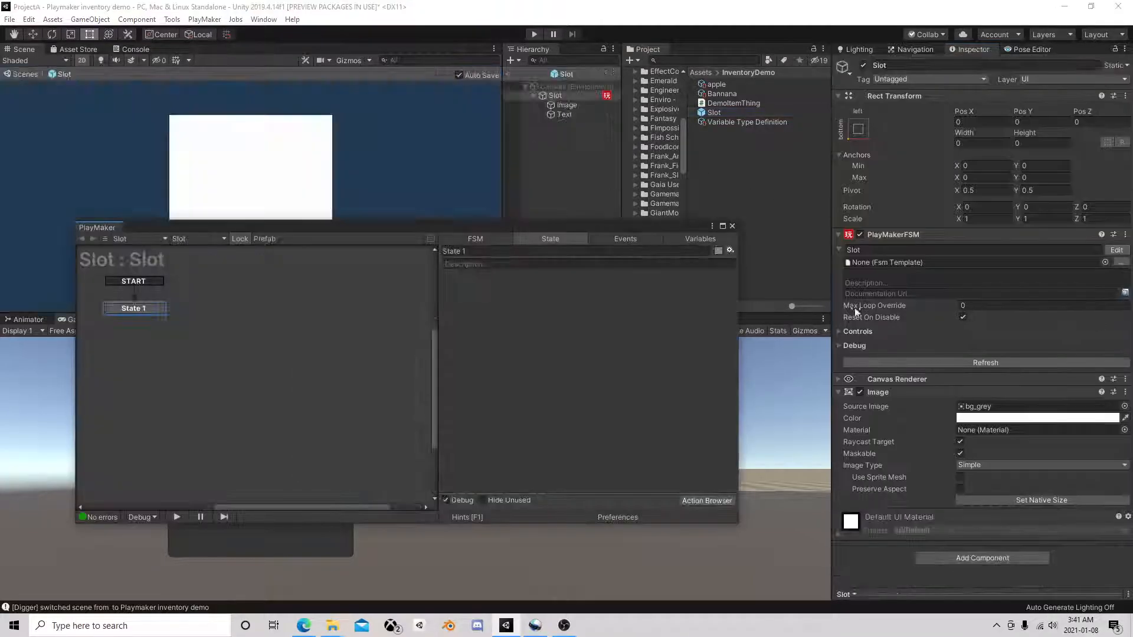
pyautogui.scroll(-2, 358, 325)
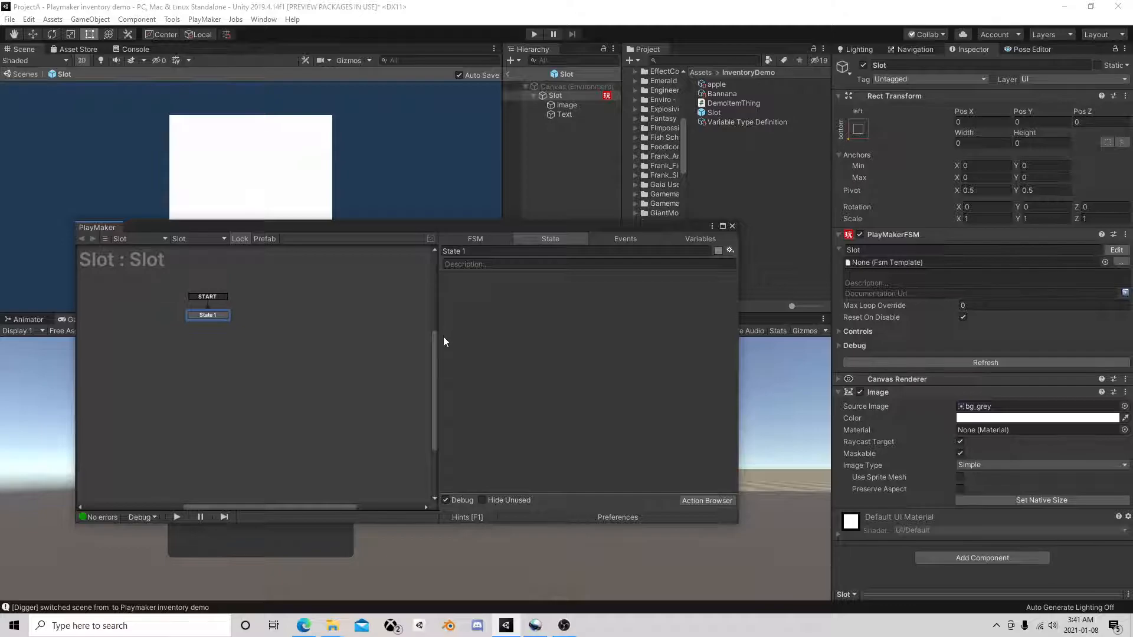
pyautogui.click(680, 237)
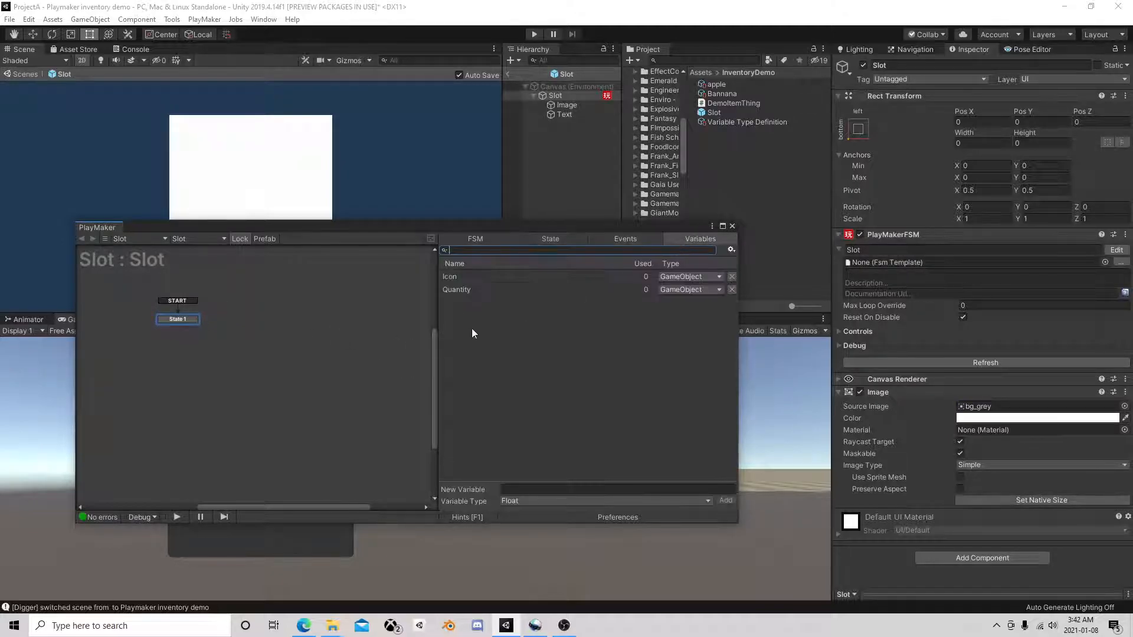
pyautogui.click(532, 240)
# Add a second state to the Slot FSM with a UI POINTER ENTER global transition and place it beside State 1.
pyautogui.rightClick(282, 314)
pyautogui.click(311, 322)
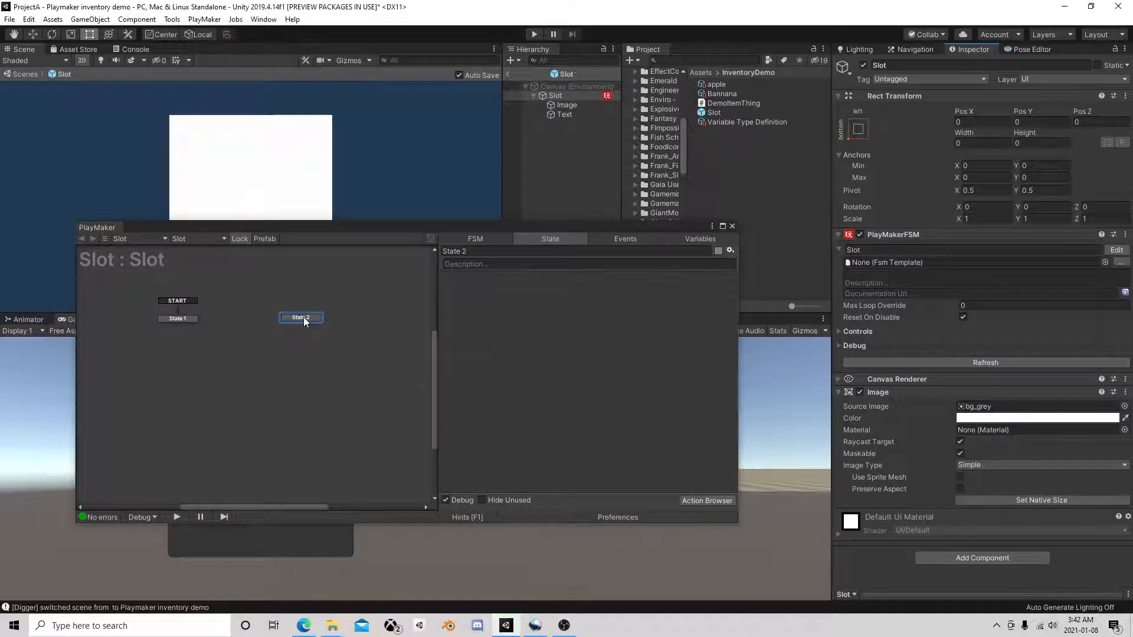
pyautogui.rightClick(304, 317)
pyautogui.moveTo(366, 338)
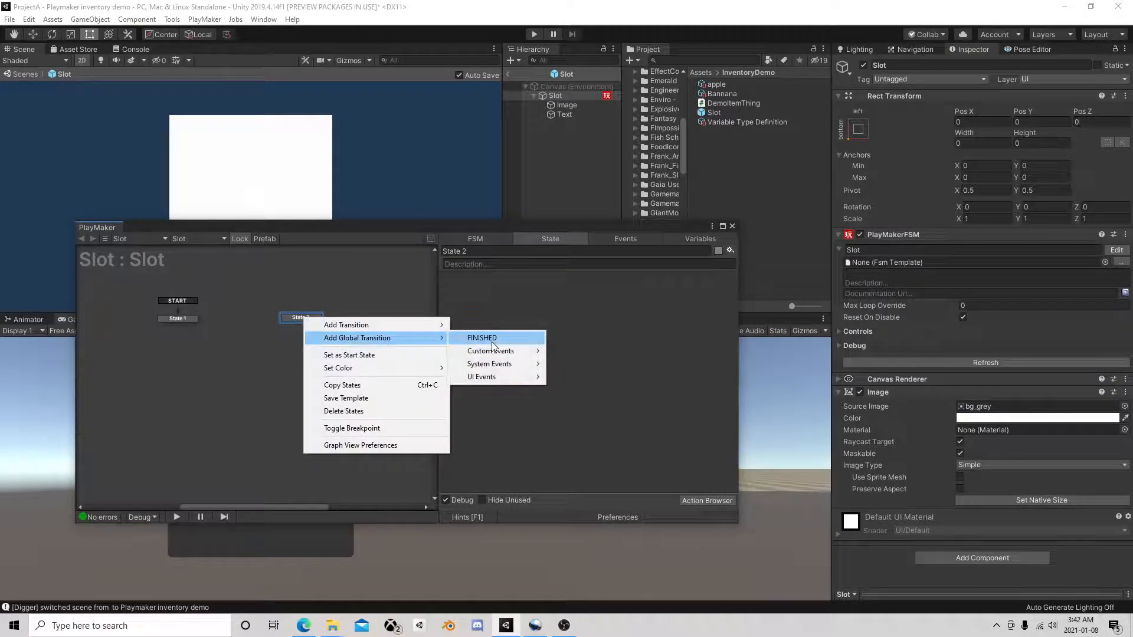
pyautogui.moveTo(484, 377)
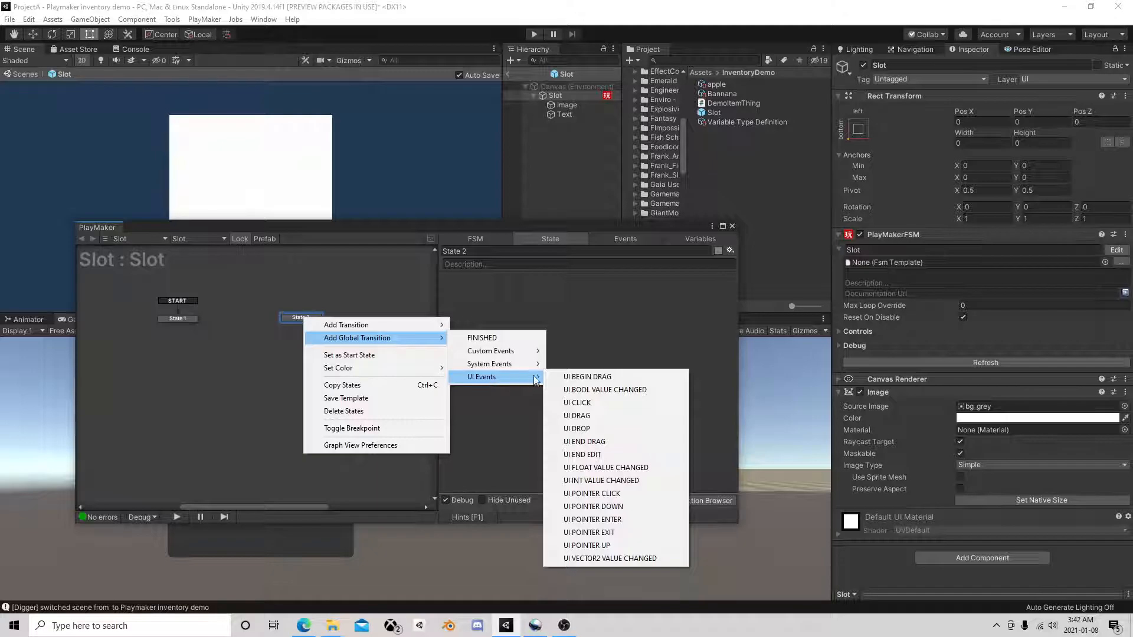
pyautogui.click(619, 520)
pyautogui.moveTo(303, 320); pyautogui.dragTo(257, 324)
# Add a third state to the Slot FSM with a UI POINTER EXIT global transition and place it beside State 2.
pyautogui.rightClick(313, 323)
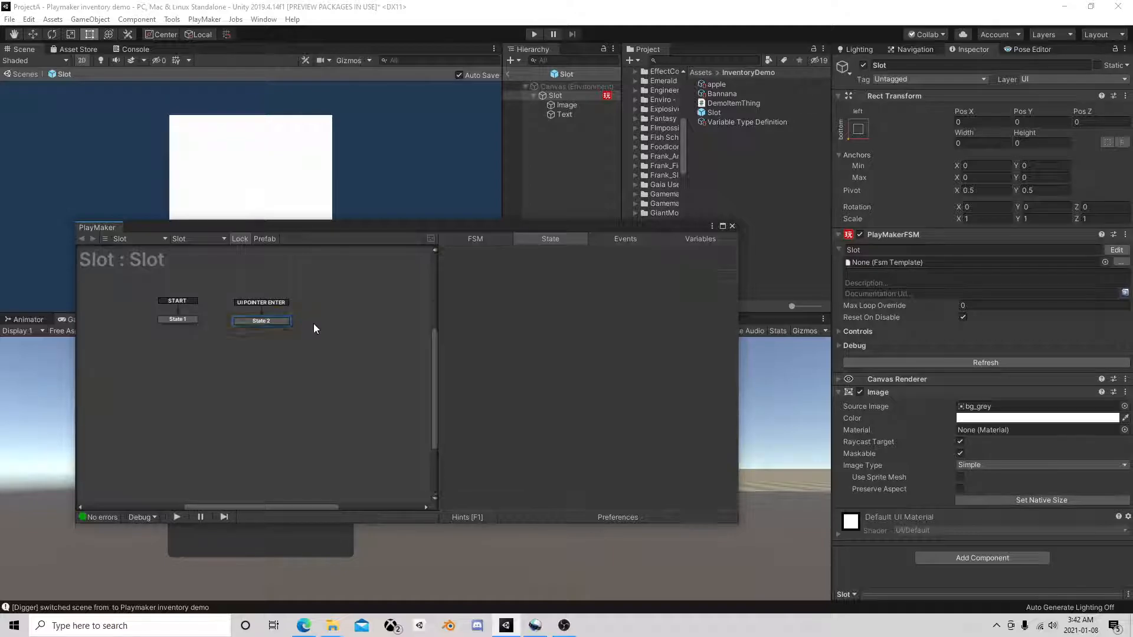
pyautogui.click(338, 332)
pyautogui.moveTo(342, 325); pyautogui.dragTo(334, 318)
pyautogui.rightClick(334, 318)
pyautogui.moveTo(374, 339)
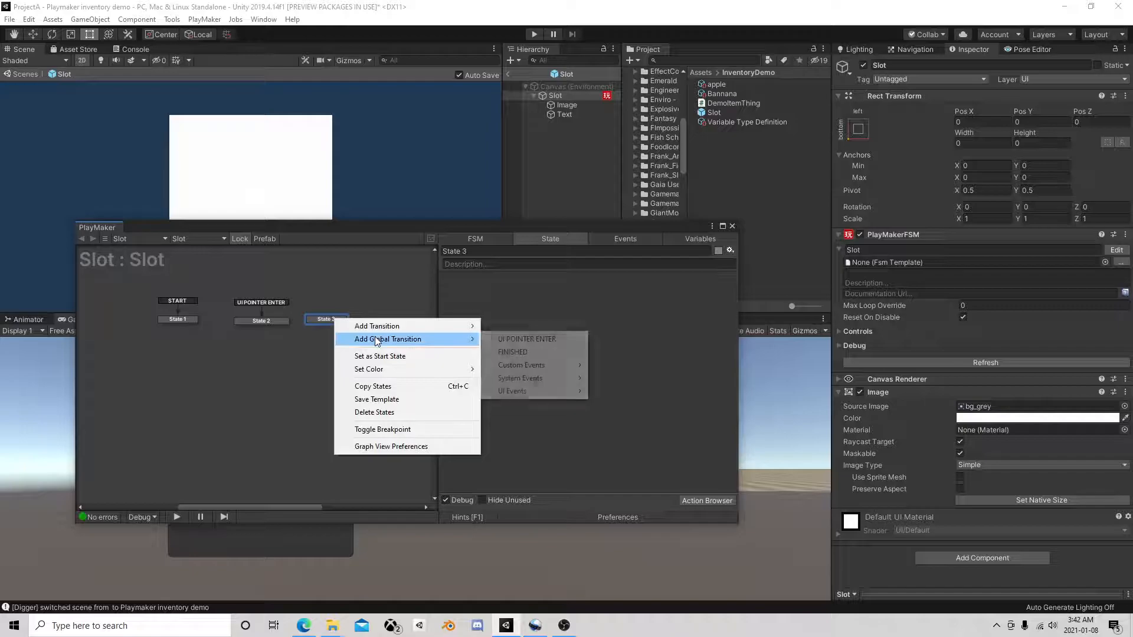
pyautogui.moveTo(519, 391)
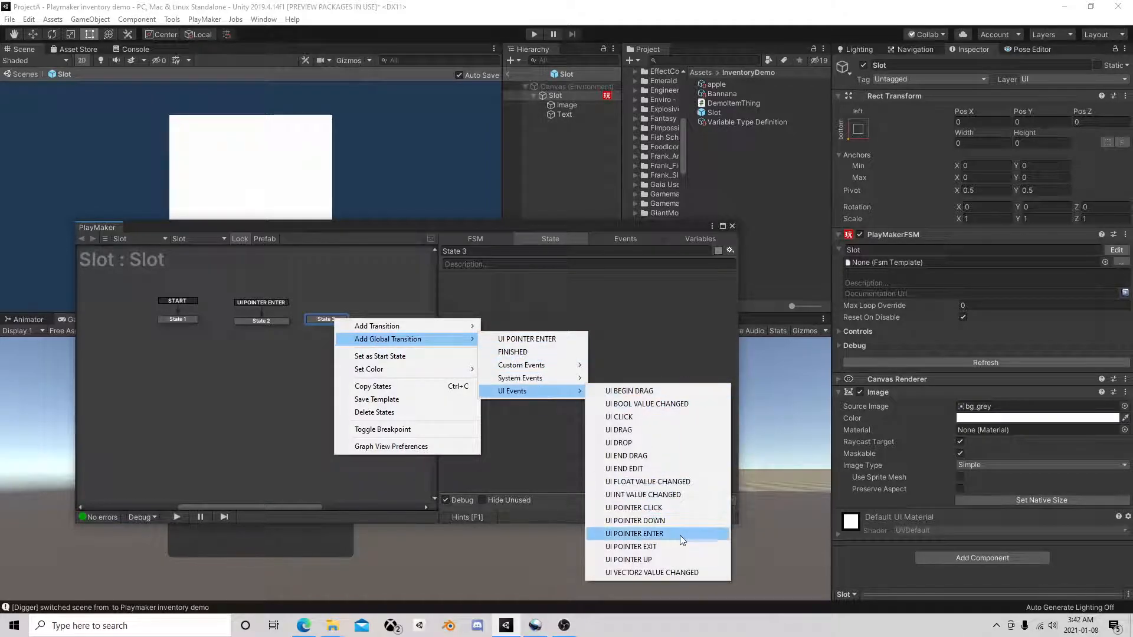
pyautogui.click(660, 546)
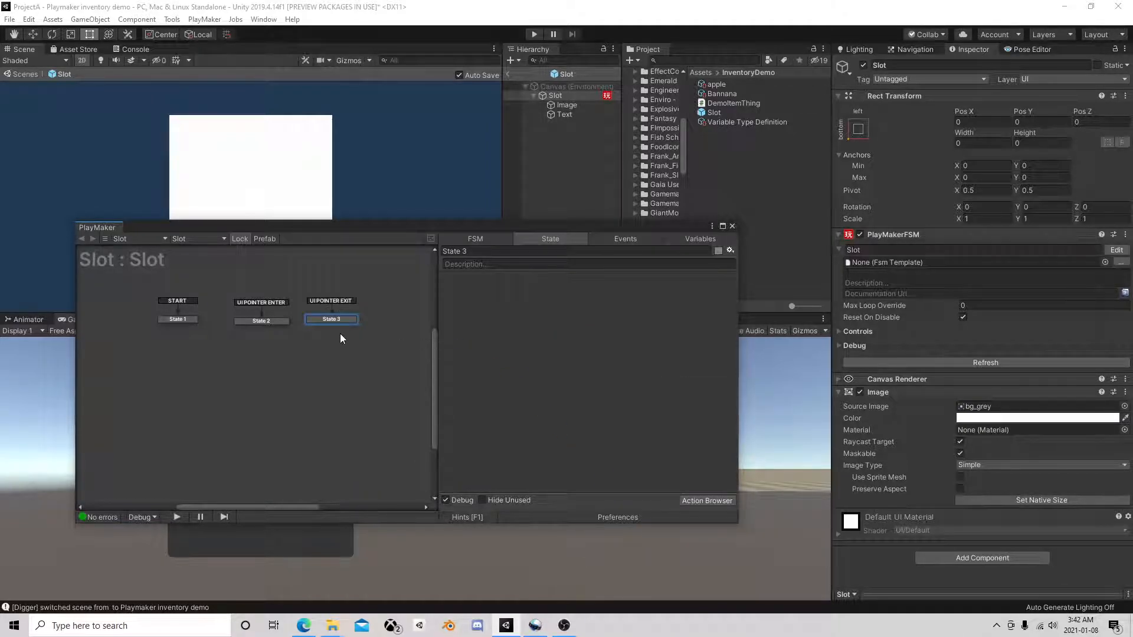
pyautogui.moveTo(334, 318); pyautogui.dragTo(325, 317)
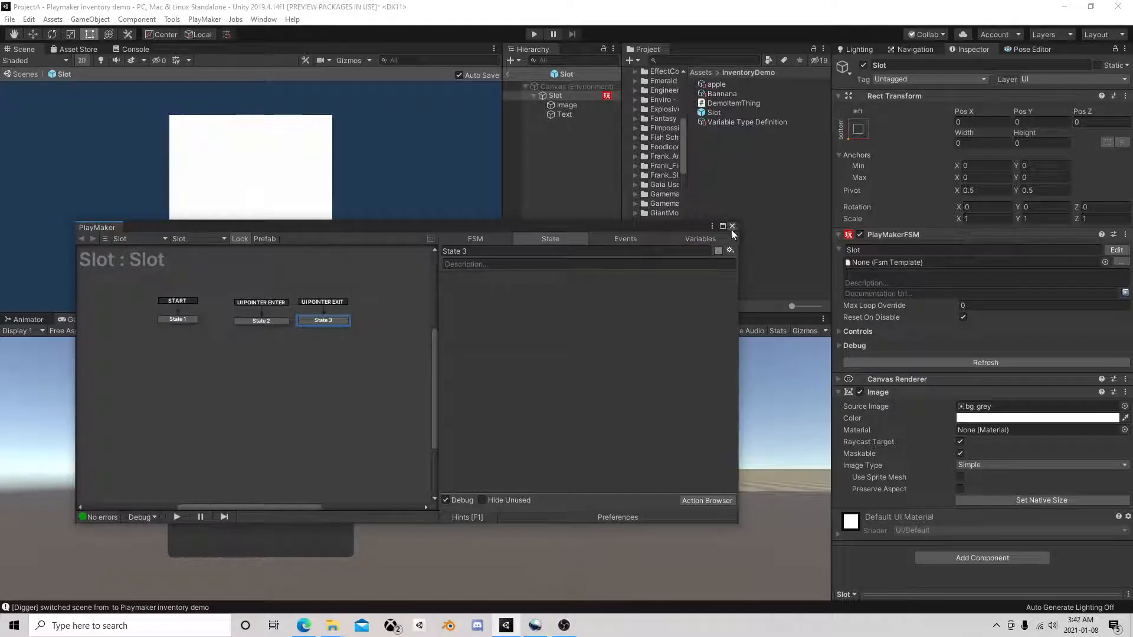
pyautogui.click(732, 227)
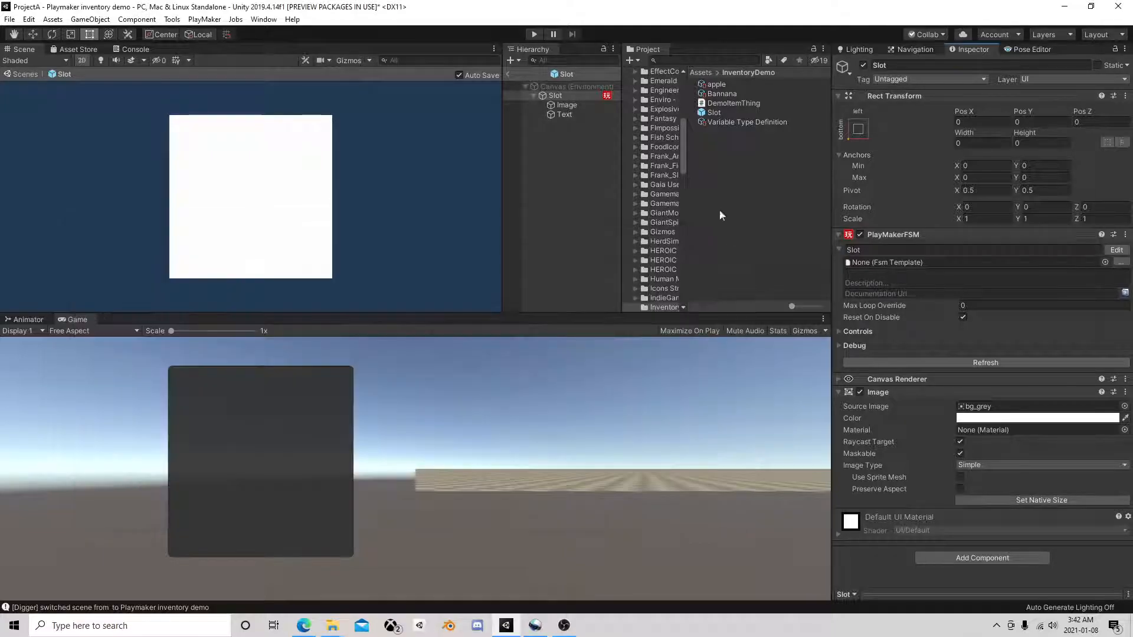
# Leave the Slot prefab and add a GameObject variable named HoveringSlot to the Canvas's InventoryMaster FSM.
pyautogui.click(507, 75)
pyautogui.click(566, 137)
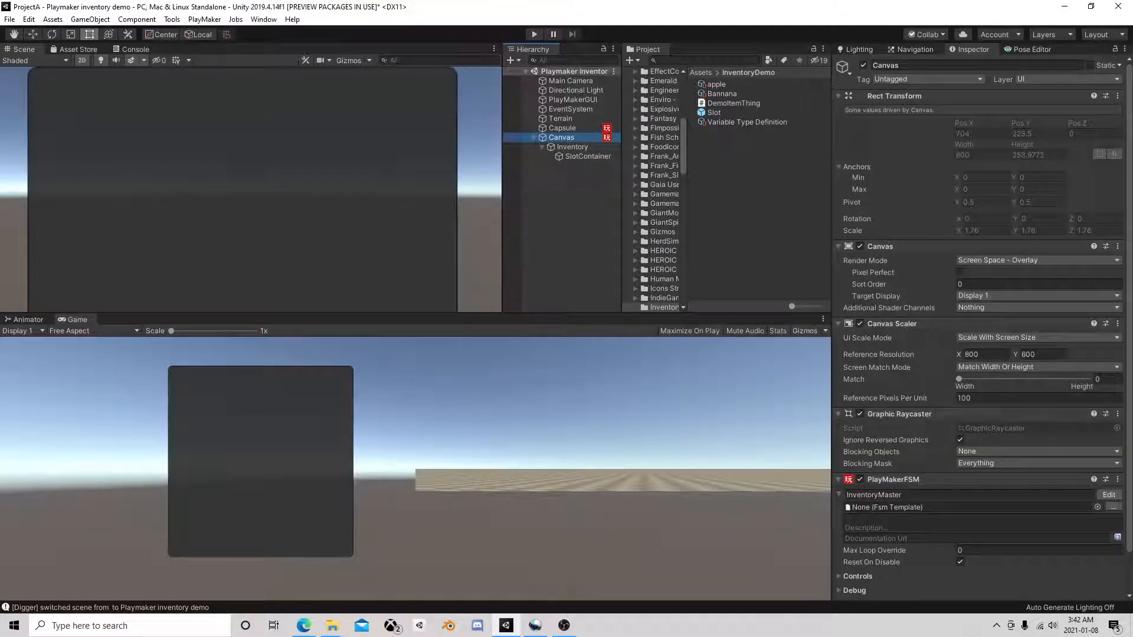
pyautogui.click(1108, 495)
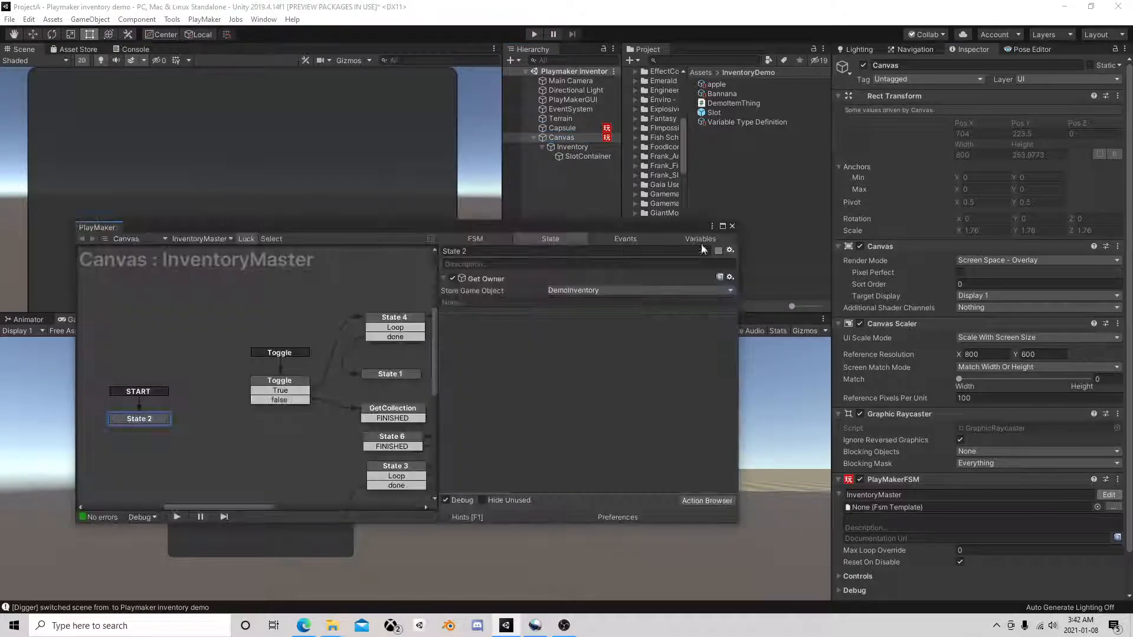
pyautogui.click(700, 239)
pyautogui.scroll(-3, 566, 345)
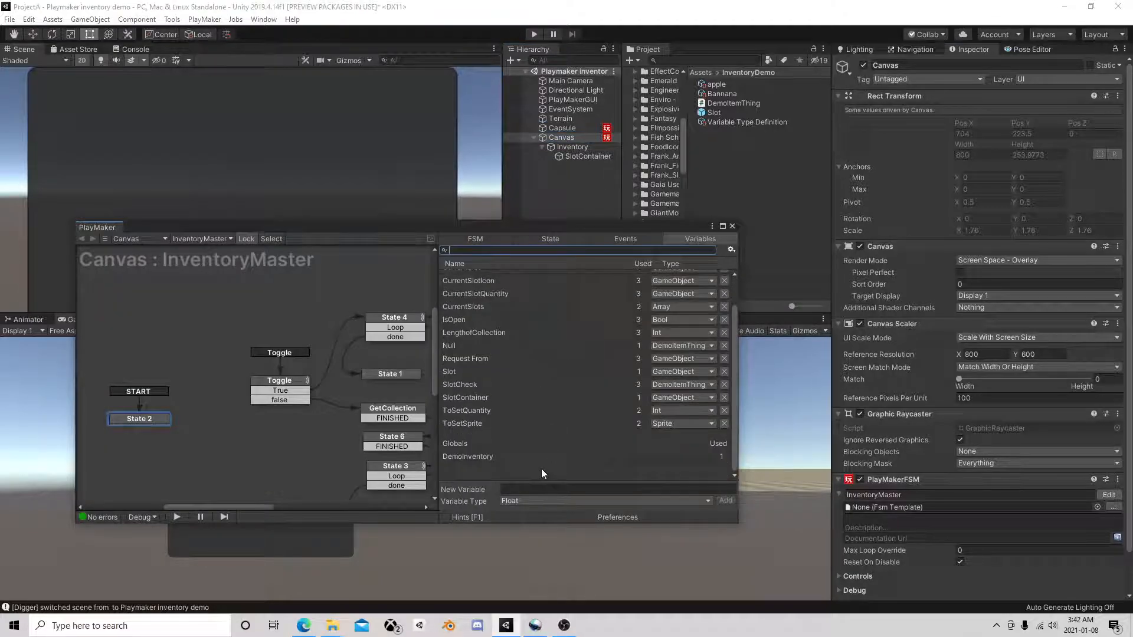
pyautogui.click(518, 500)
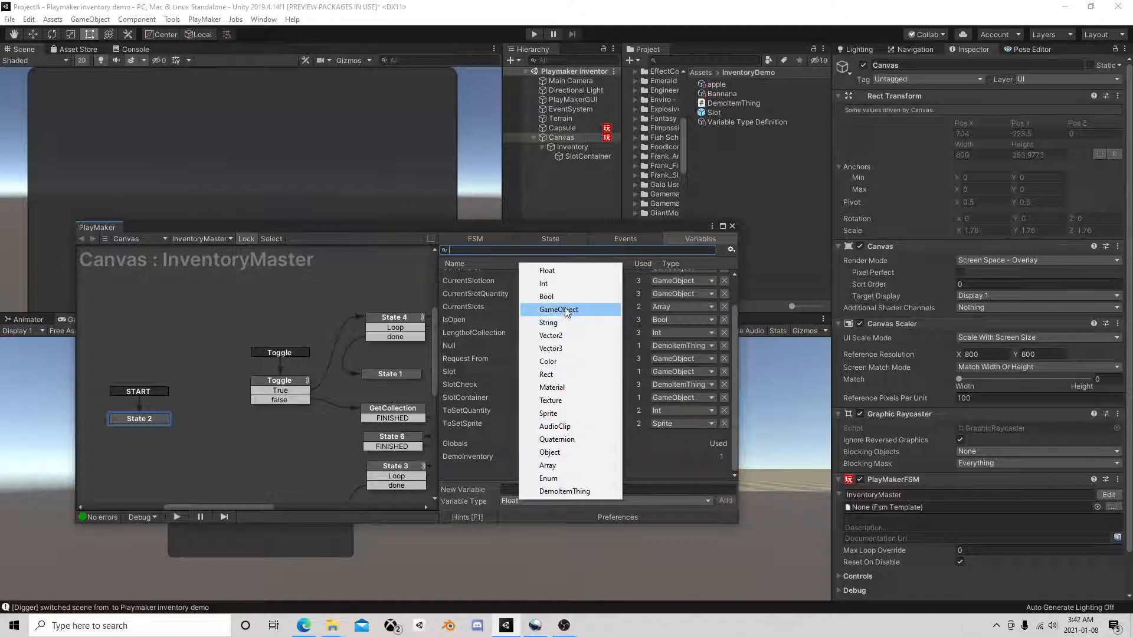
pyautogui.click(565, 311)
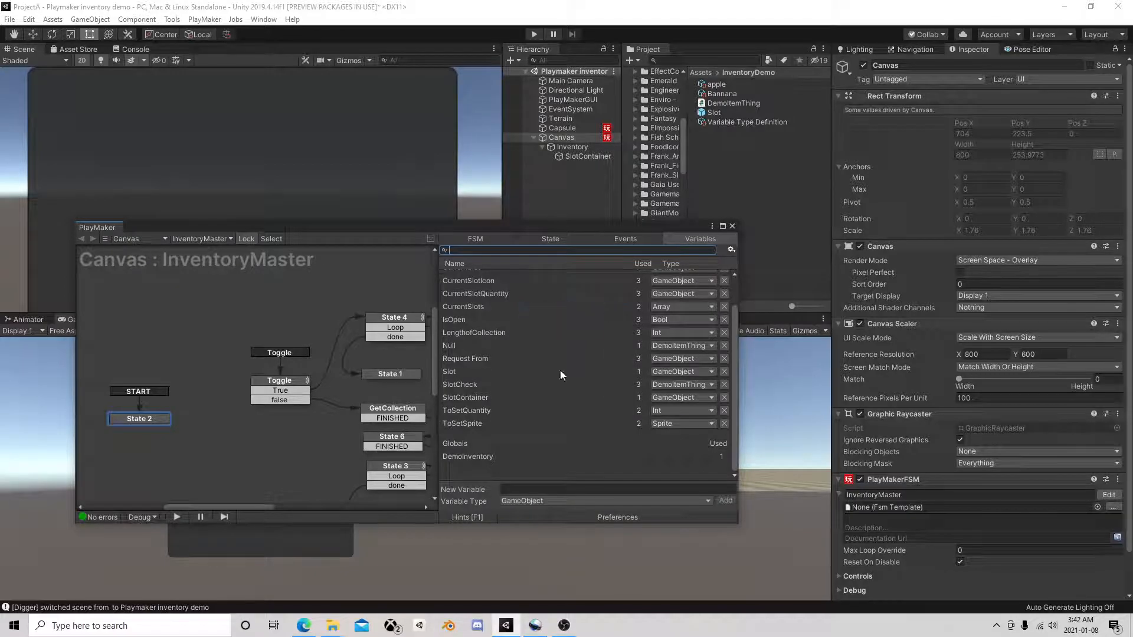
pyautogui.click(535, 489)
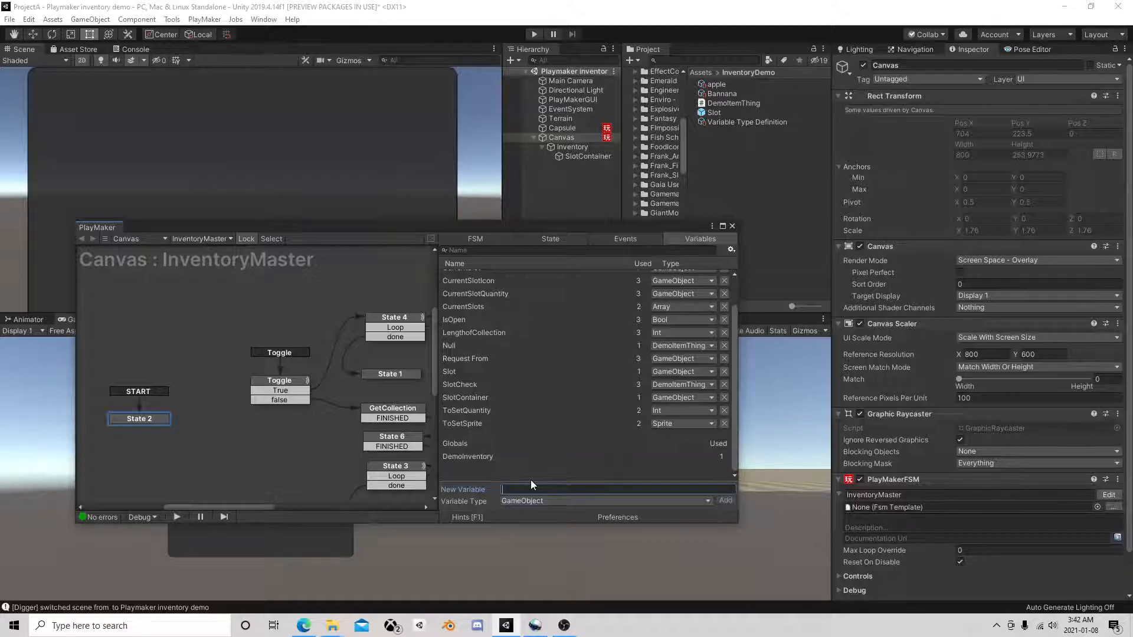
pyautogui.write('HoveringSlot')
pyautogui.press('Return')
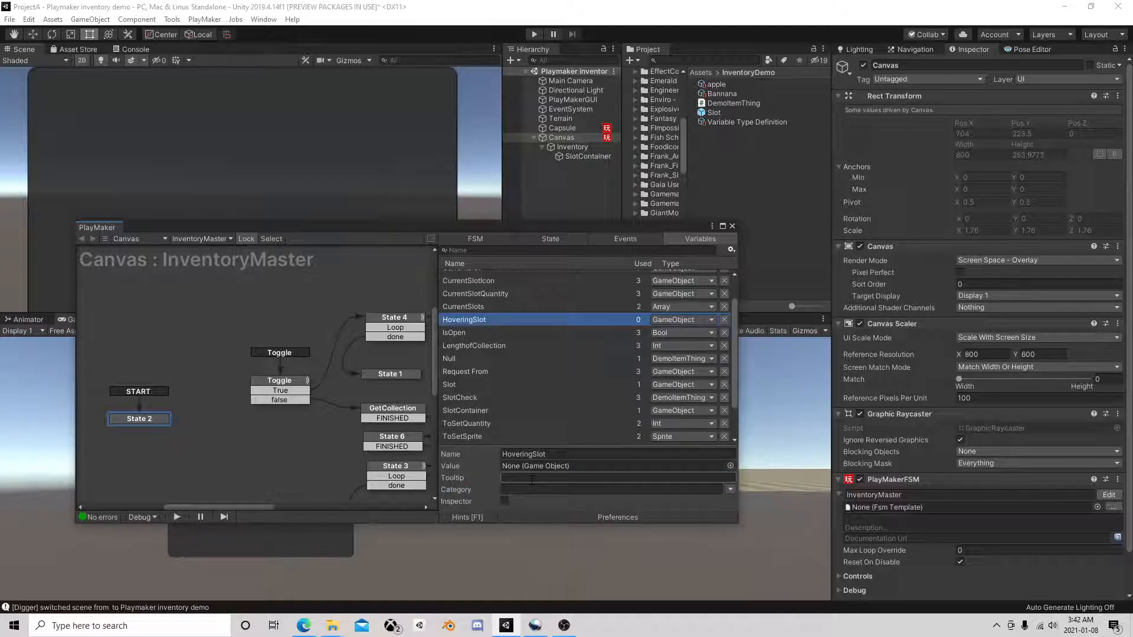
# Close the InventoryMaster FSM, open the Slot prefab and bring up its FSM for editing.
pyautogui.click(552, 455)
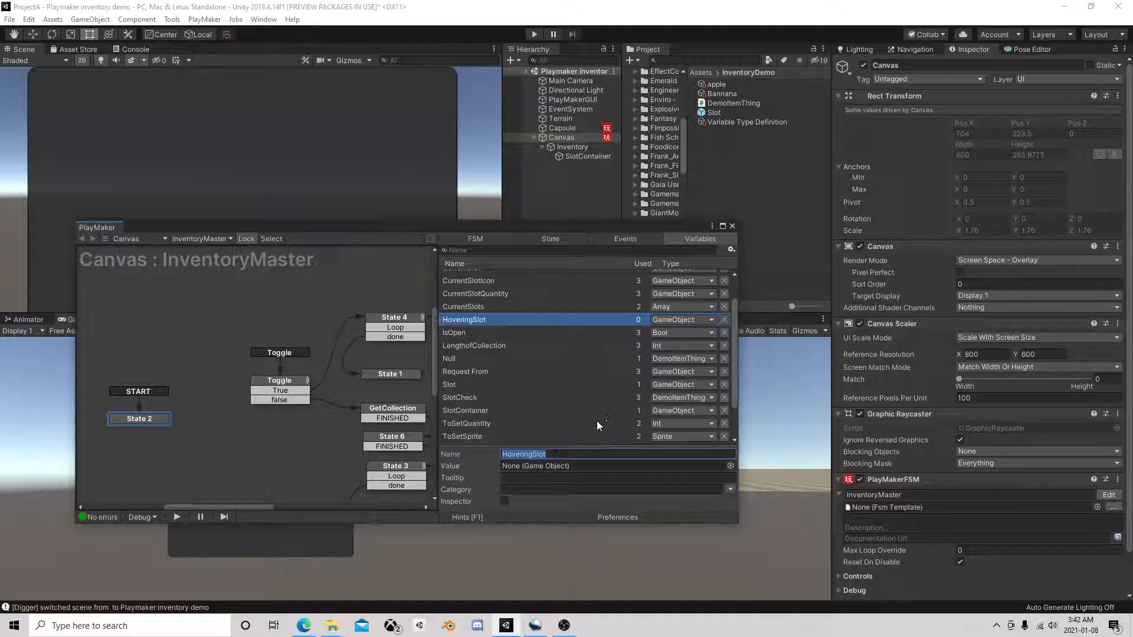
pyautogui.click(733, 226)
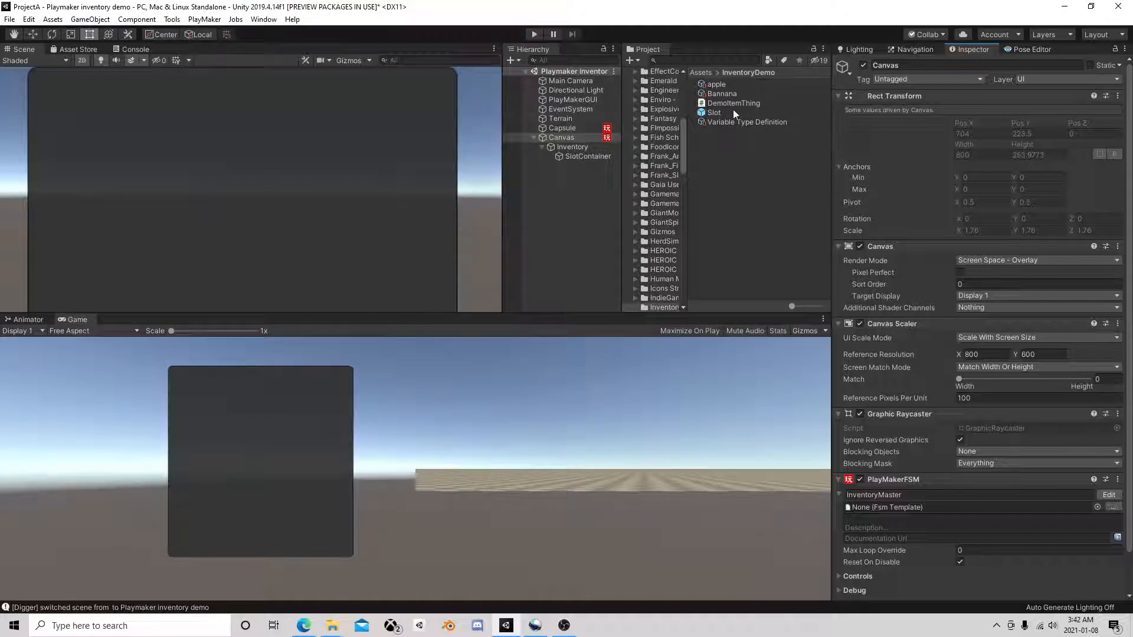
pyautogui.click(714, 113)
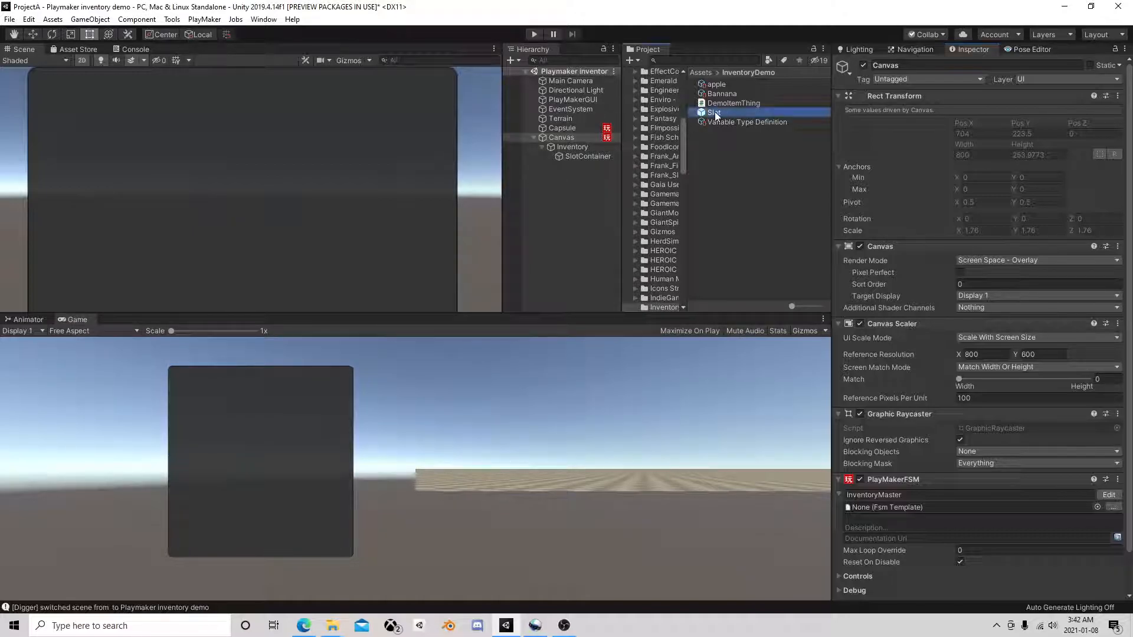
pyautogui.click(965, 97)
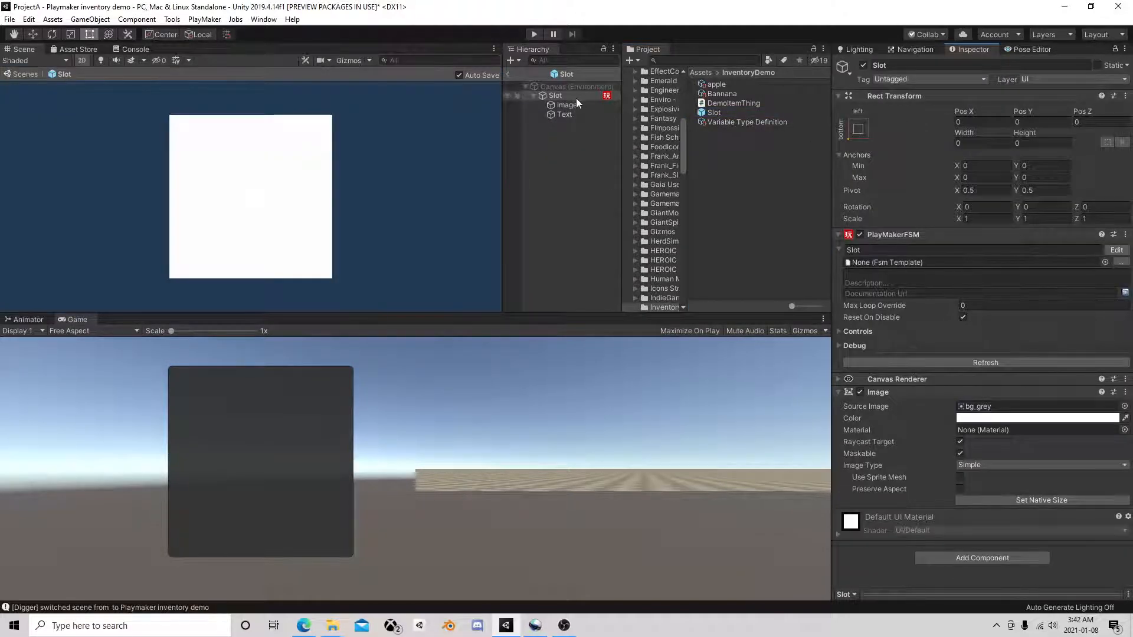
pyautogui.click(1115, 250)
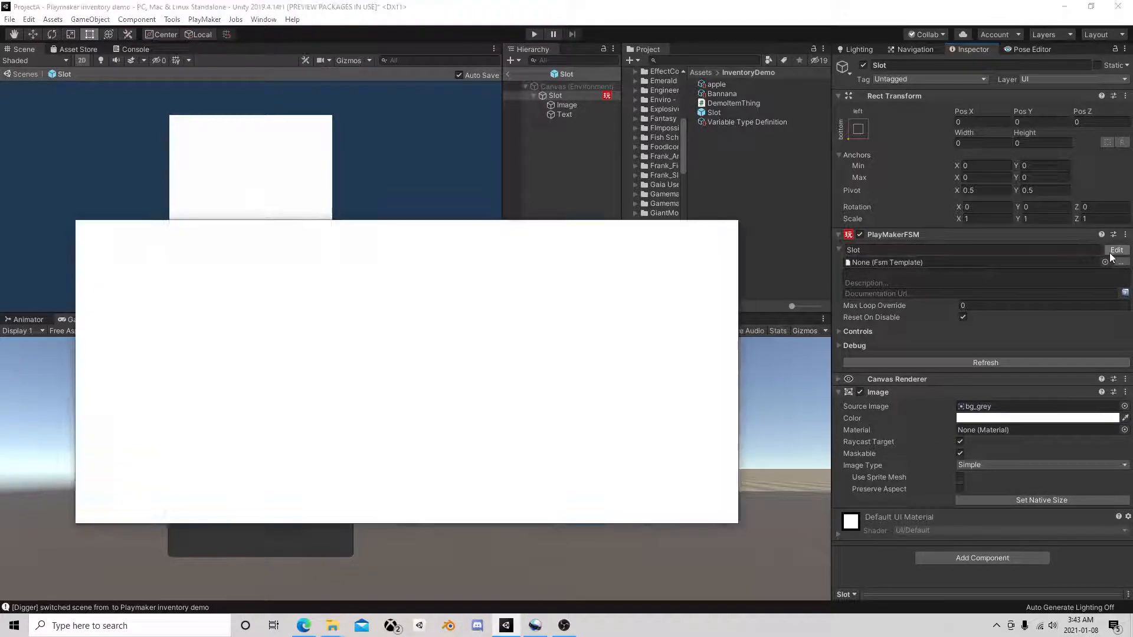
# Add a Get Root action to the Slot FSM's State 2 and store the root in a new variable named CanvasRoot.
pyautogui.click(276, 314)
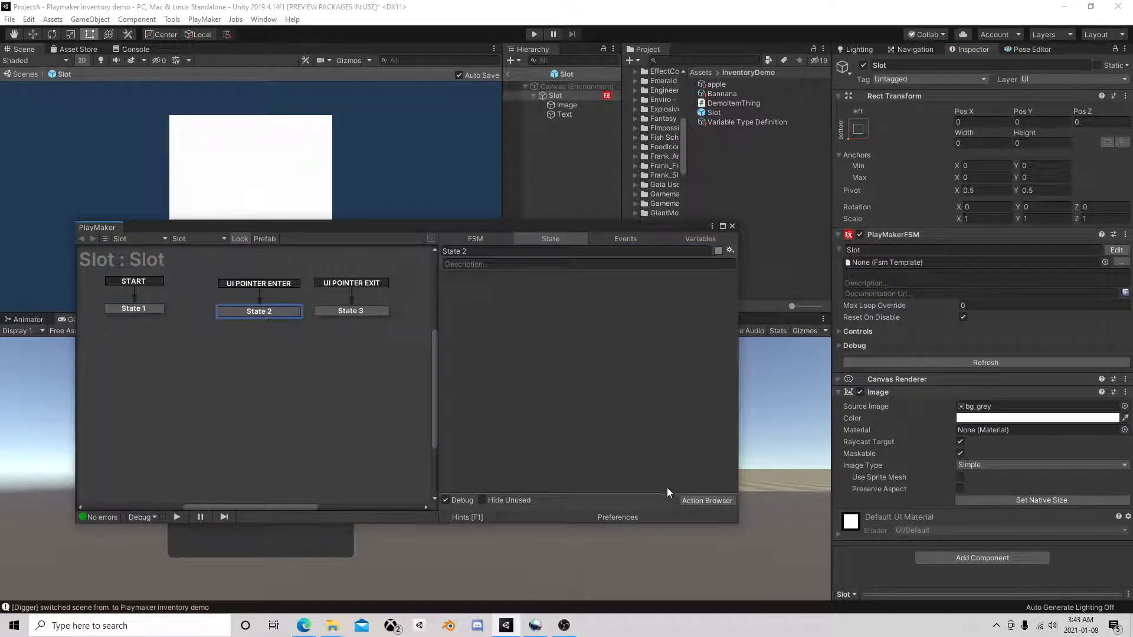
pyautogui.click(700, 500)
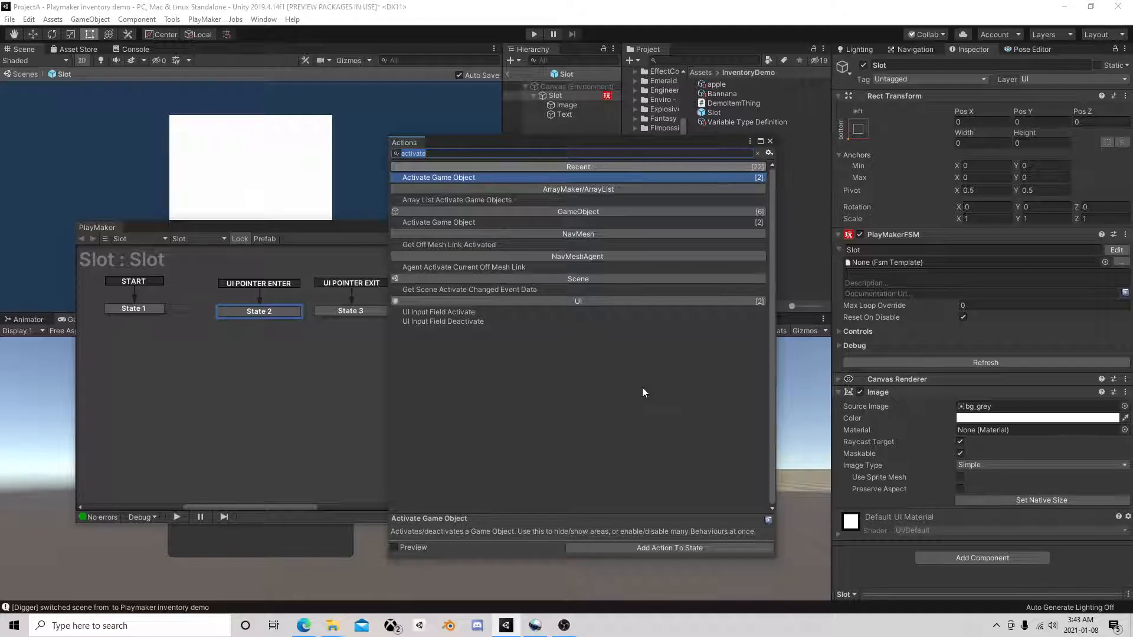
pyautogui.write('get roo')
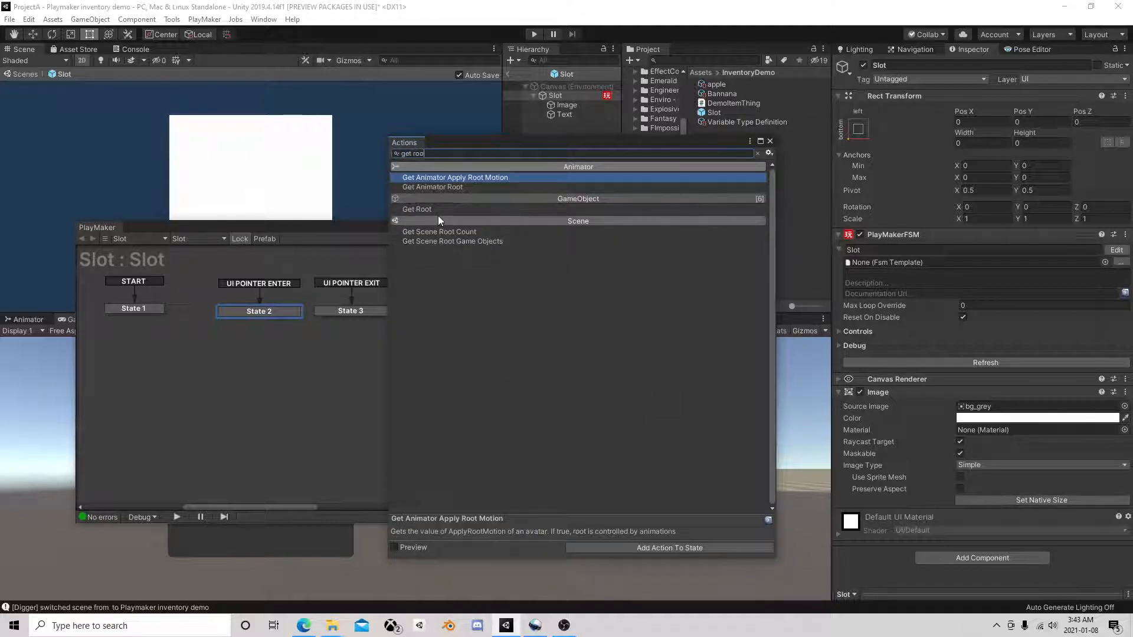
pyautogui.doubleClick(435, 210)
pyautogui.click(769, 141)
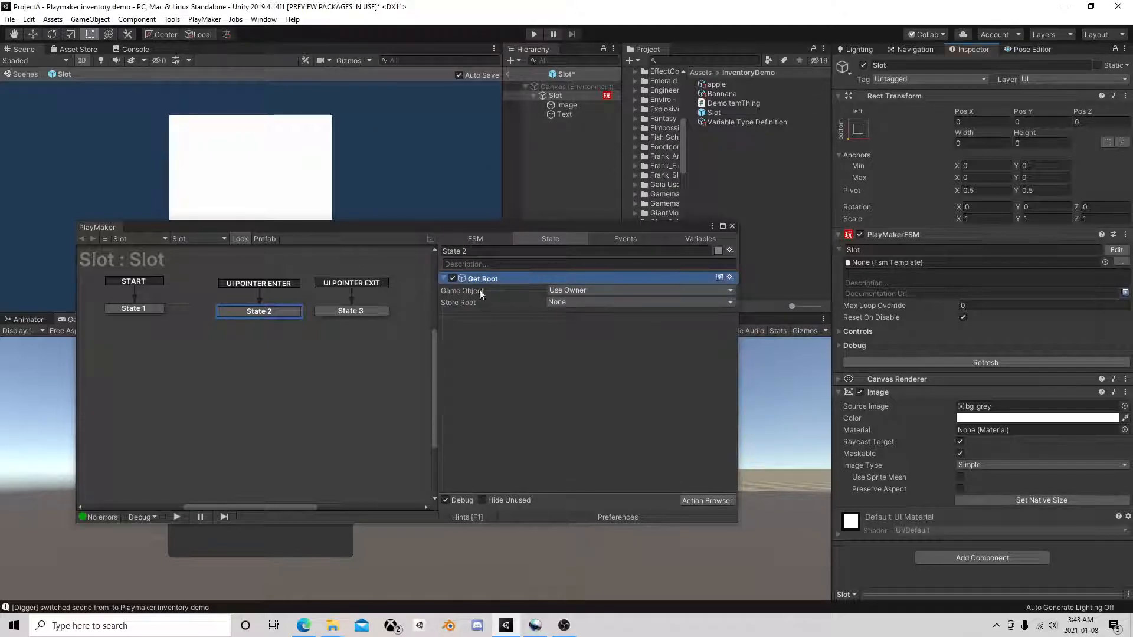
pyautogui.click(569, 301)
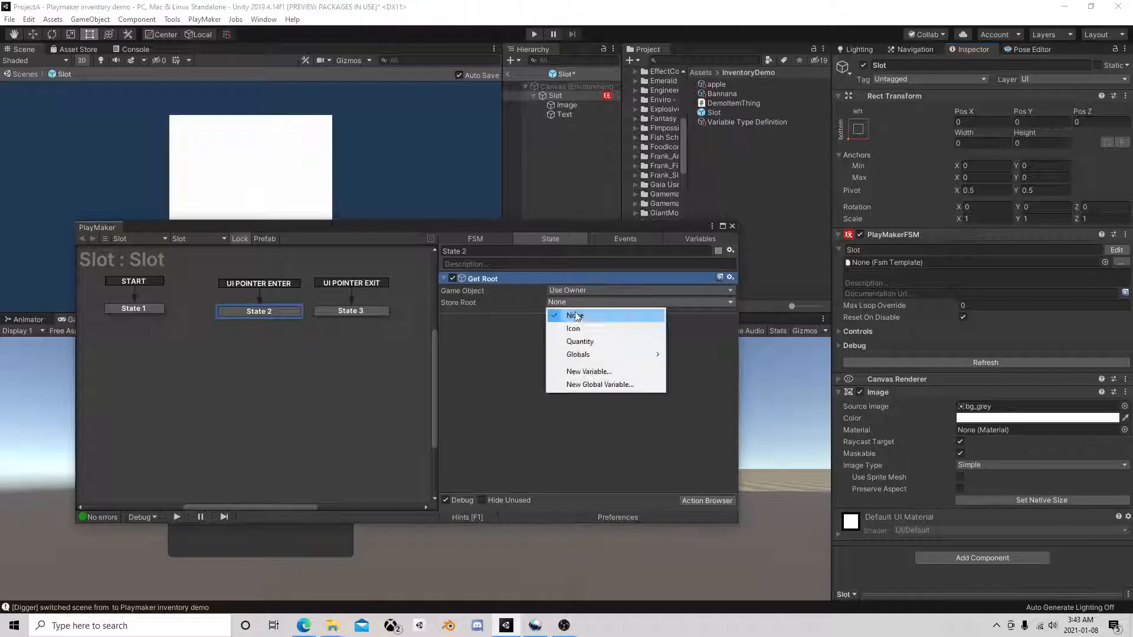
pyautogui.click(589, 371)
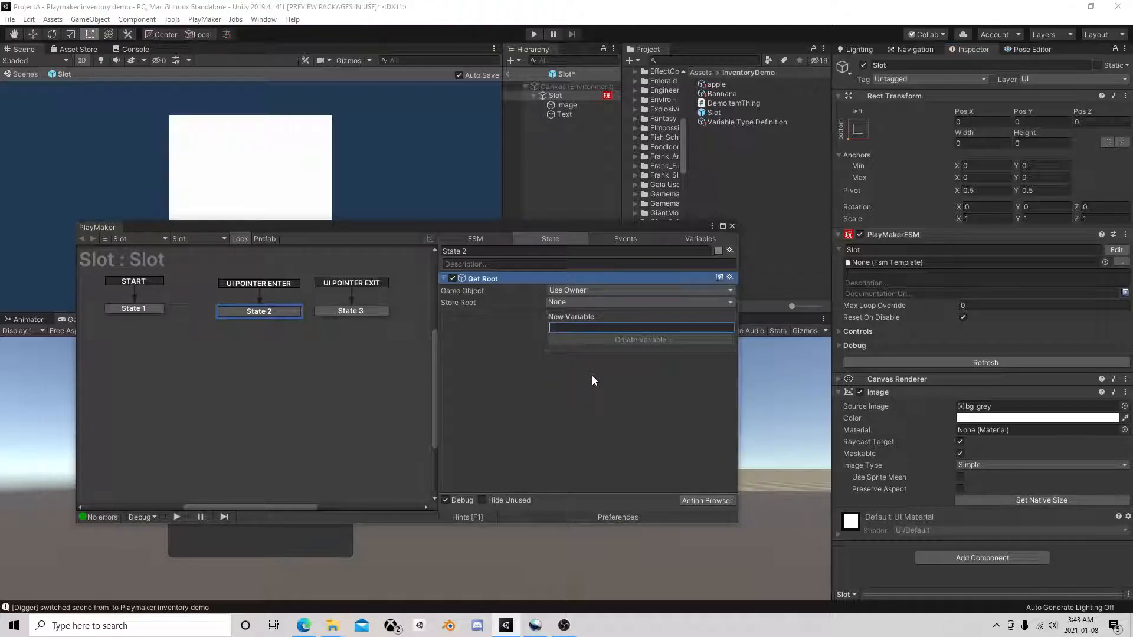
pyautogui.write('Ca')
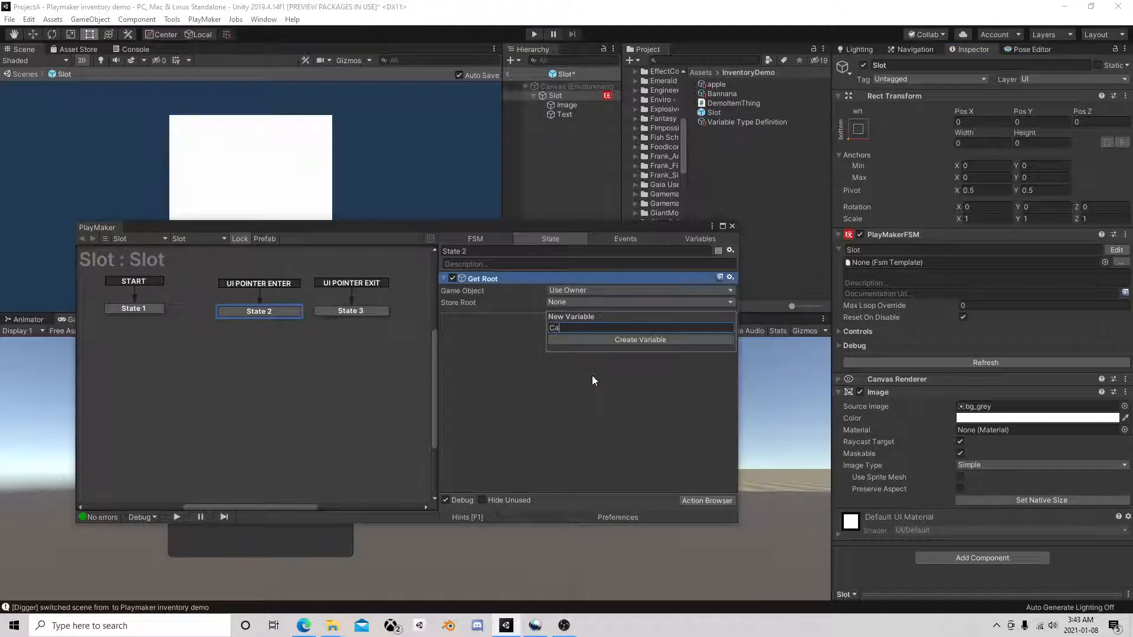
pyautogui.write('nvasRoot')
pyautogui.press('Return')
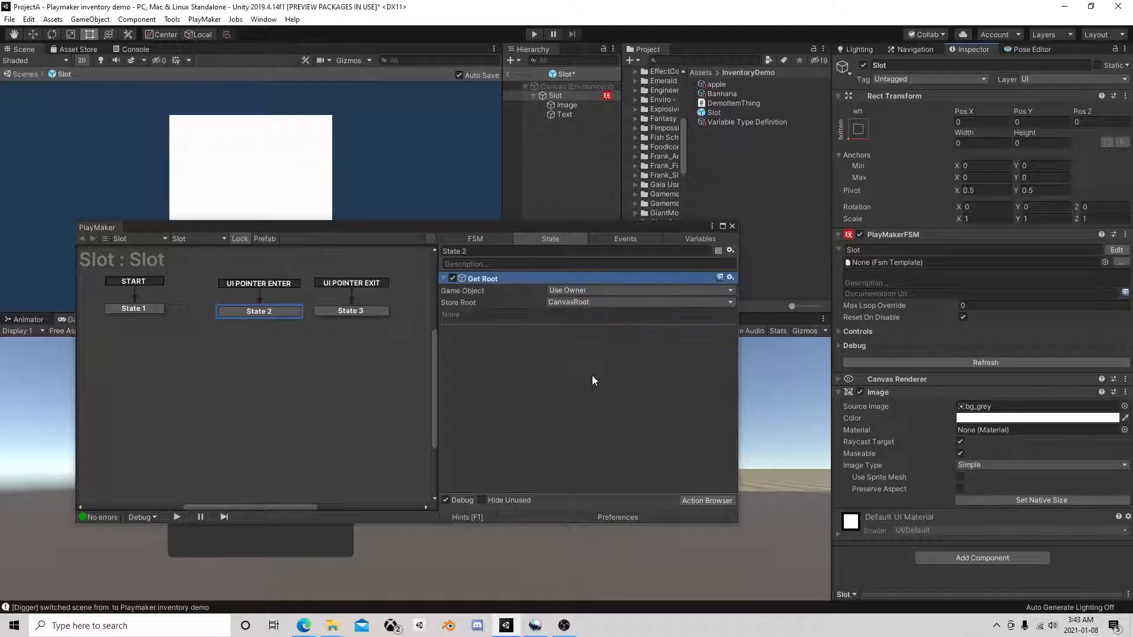
# Add a Set Fsm Game Object action to State 2 and place it below the Get Root action.
pyautogui.click(707, 500)
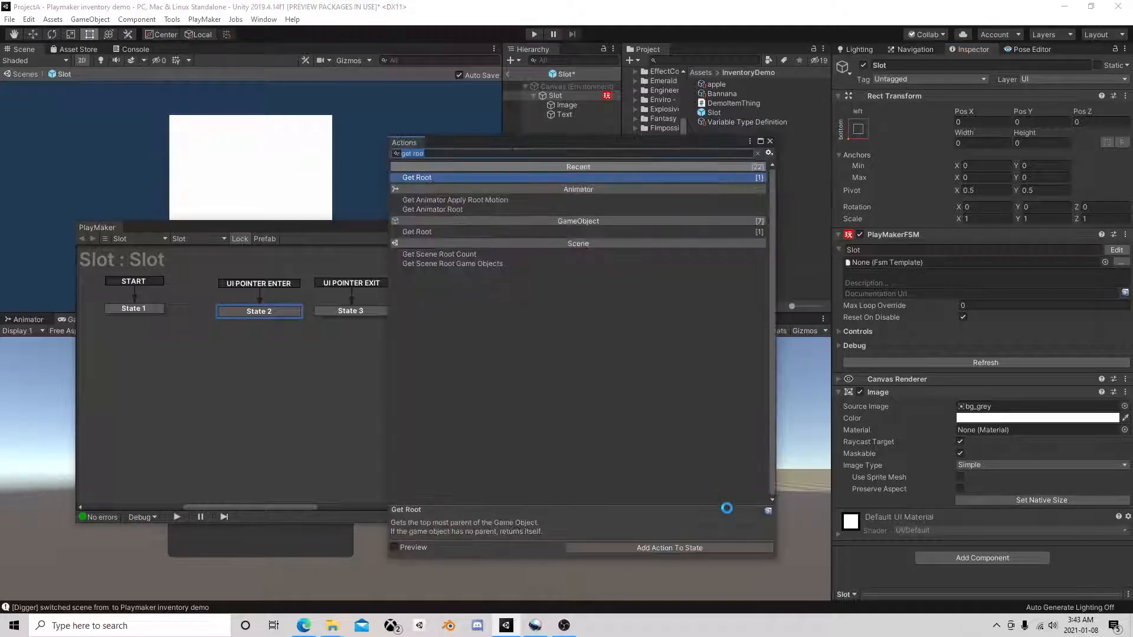
pyautogui.write('t fsm')
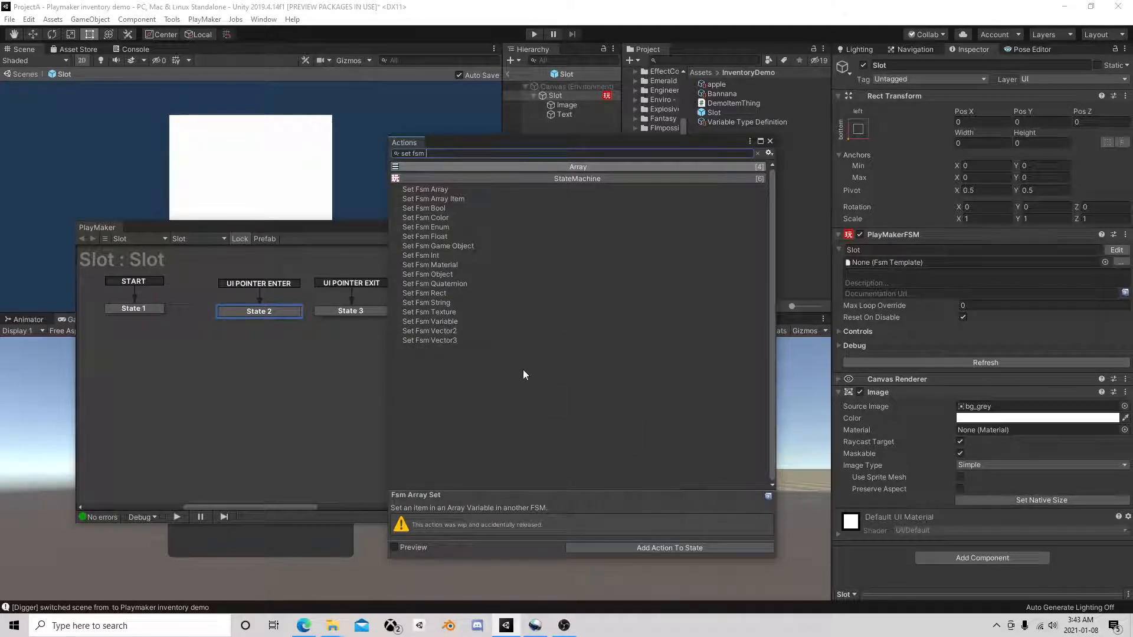
pyautogui.doubleClick(434, 245)
pyautogui.click(770, 142)
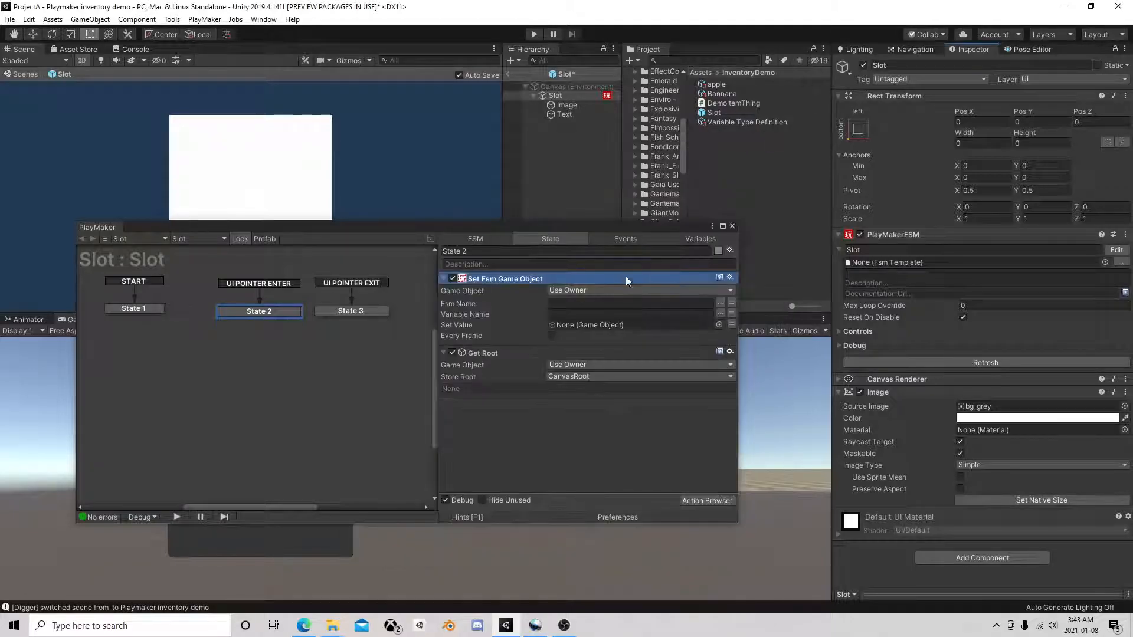
pyautogui.moveTo(489, 279); pyautogui.dragTo(552, 431)
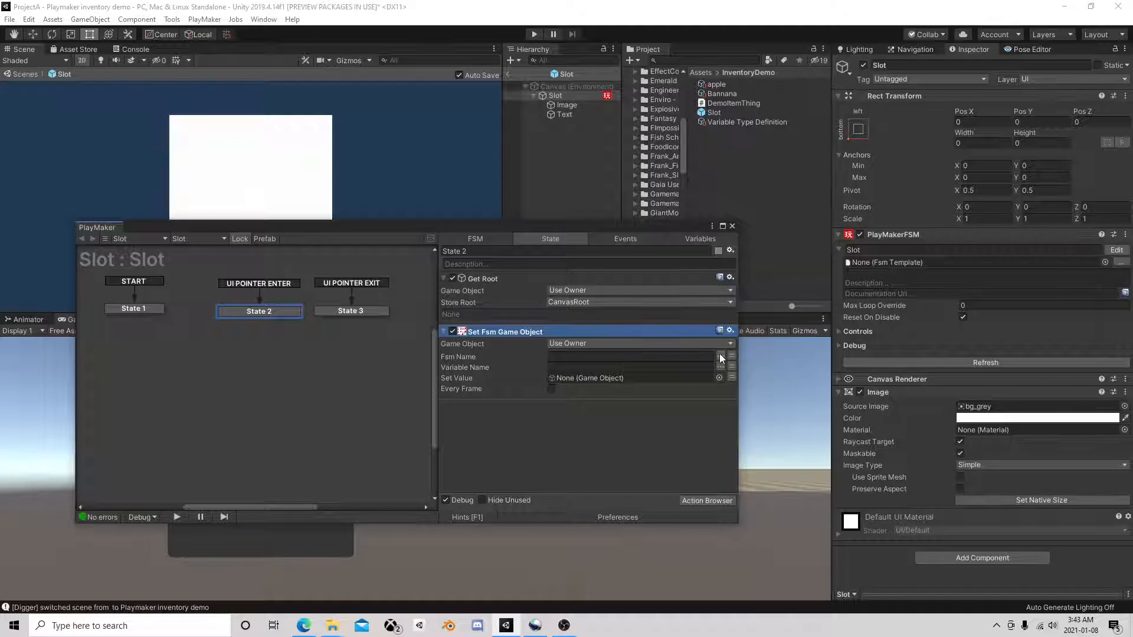
# Make the Set Fsm Game Object action target a specified game object, using the CanvasRoot variable.
pyautogui.click(638, 342)
pyautogui.click(601, 370)
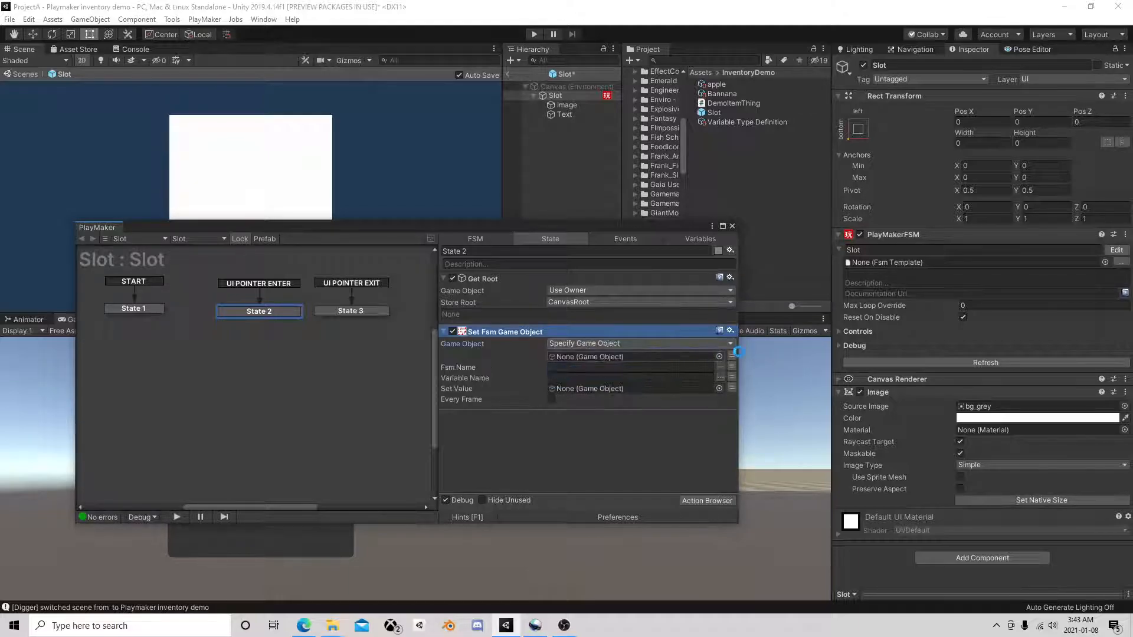
pyautogui.click(644, 356)
pyautogui.click(608, 383)
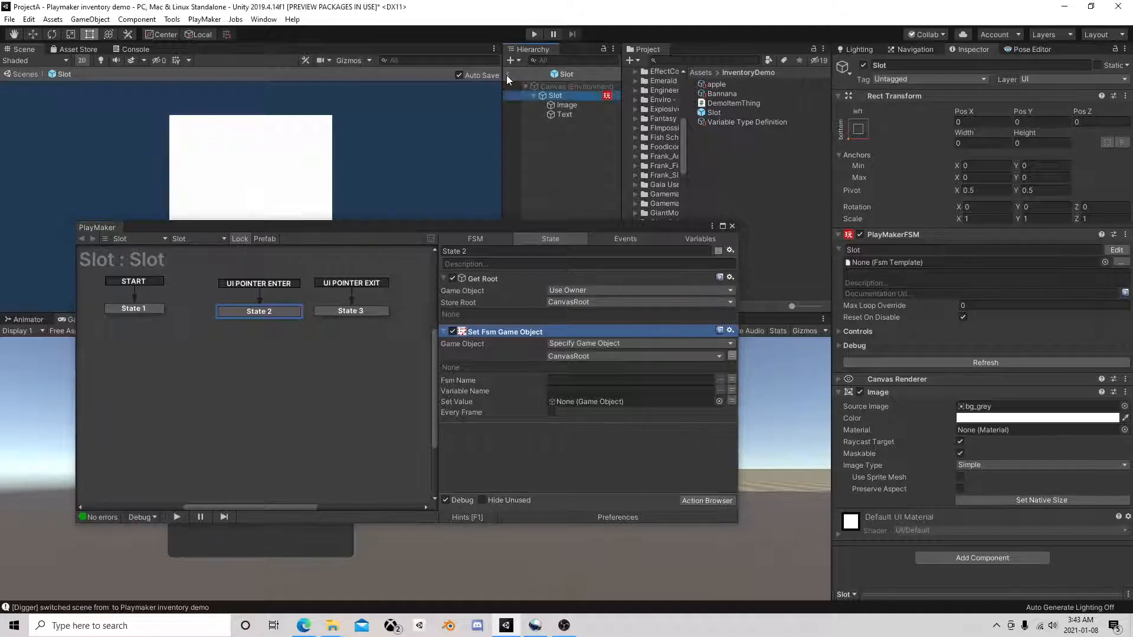
# Leave the Slot prefab and select the Canvas FSM's name, InventoryMaster, for copying.
pyautogui.click(506, 75)
pyautogui.click(558, 137)
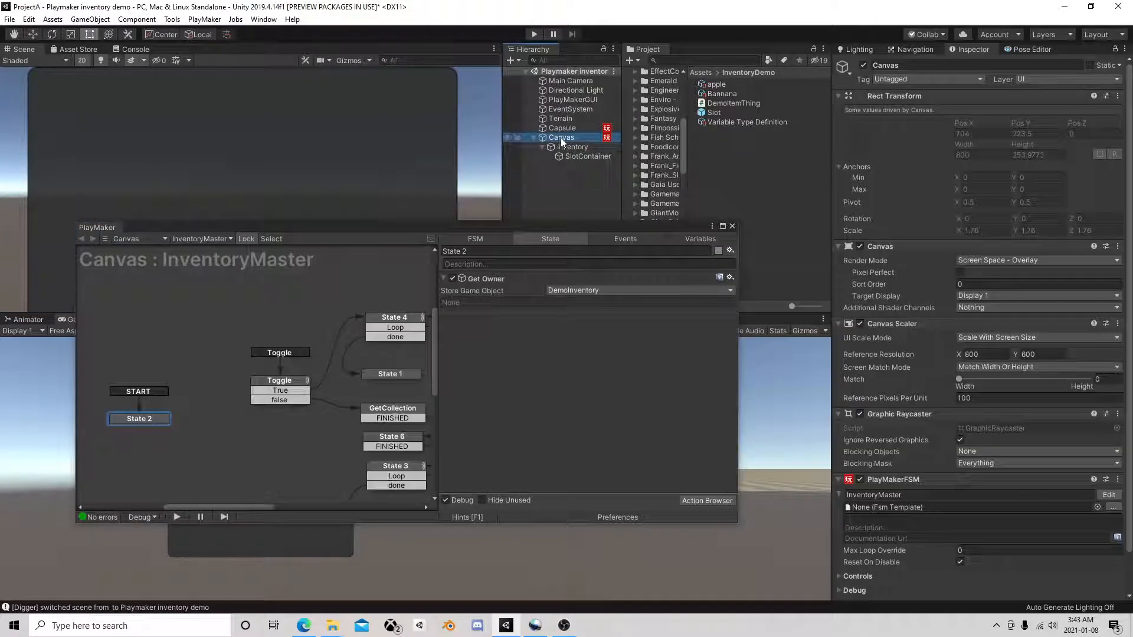
pyautogui.click(905, 495)
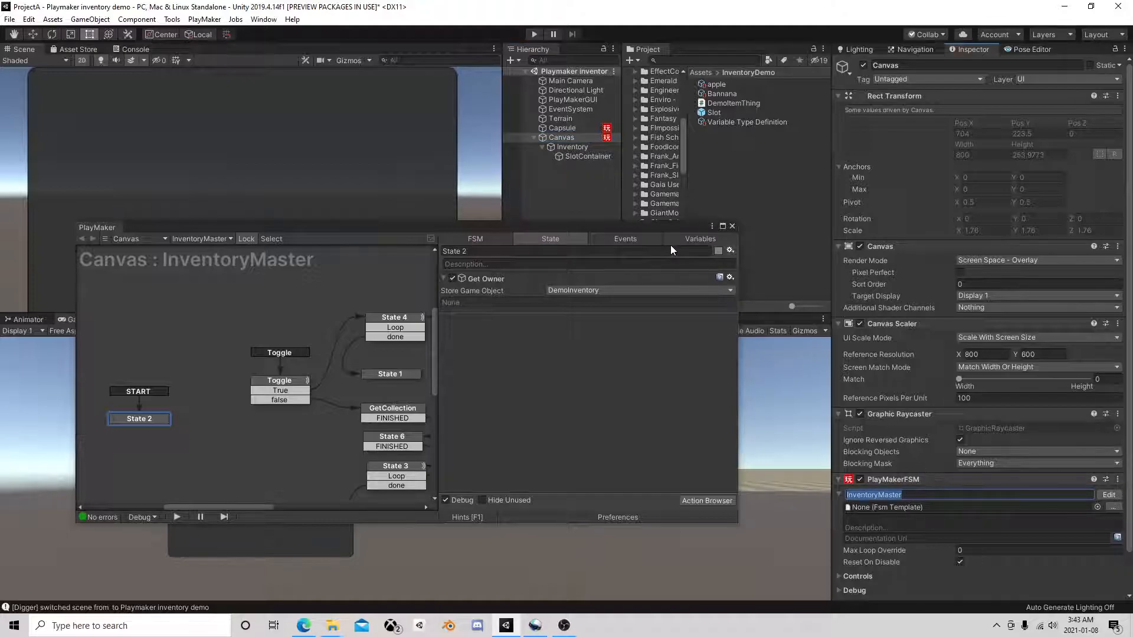
# Return to State 2 of the Slot prefab's FSM and set the Set Fsm Game Object action's Fsm Name to InventoryMaster.
pyautogui.click(728, 112)
pyautogui.click(936, 98)
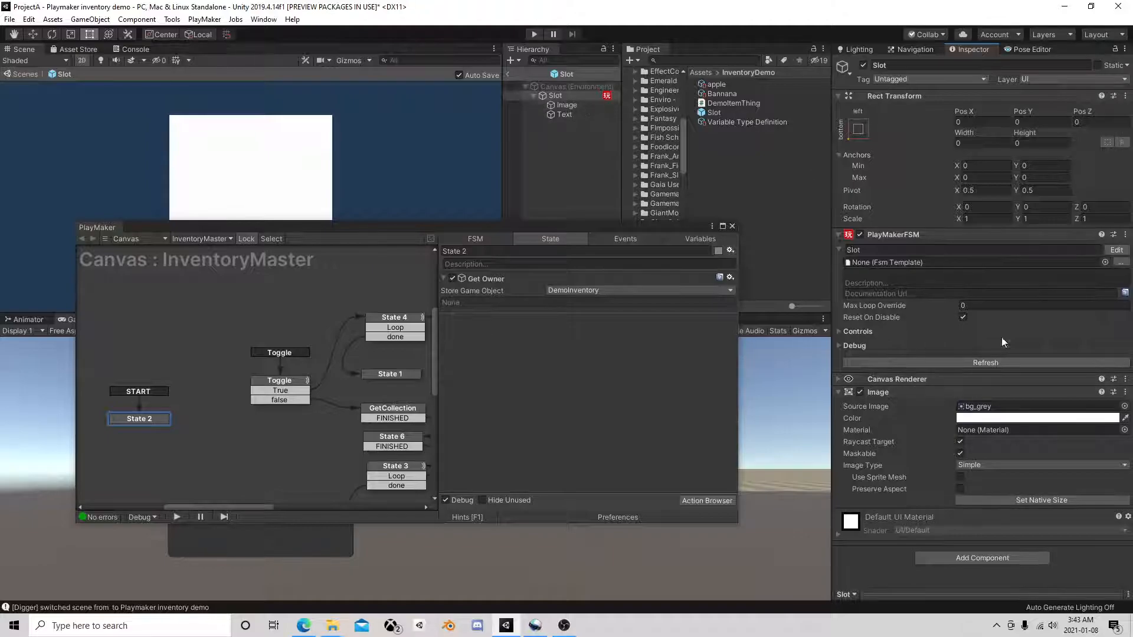
pyautogui.click(1116, 250)
pyautogui.click(275, 311)
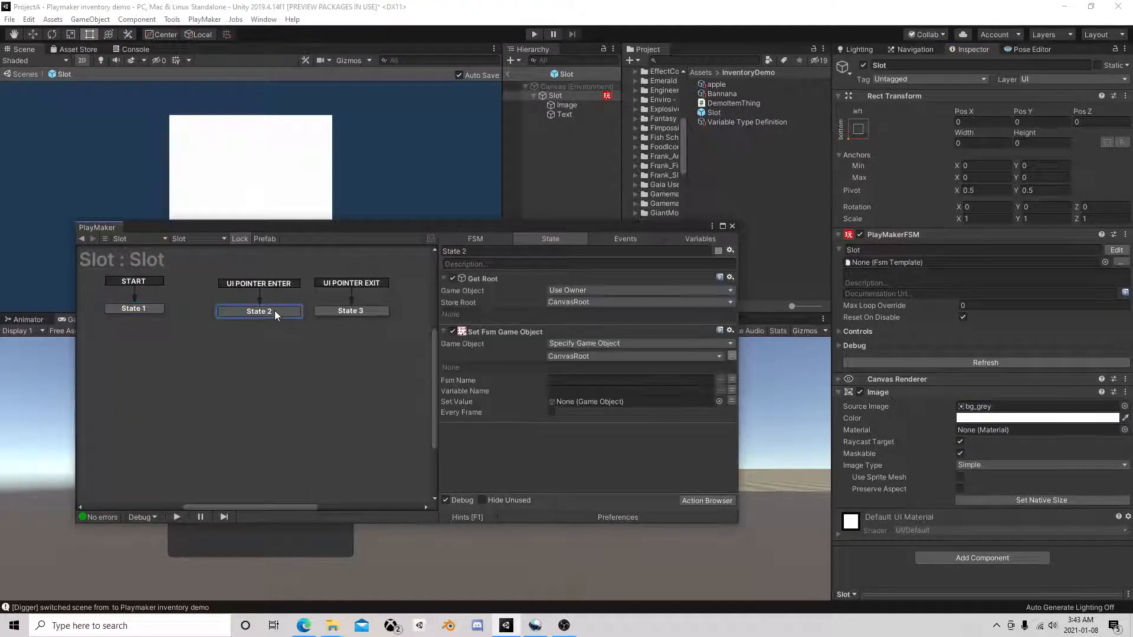
pyautogui.click(565, 385)
pyautogui.write('InventoryMaster')
pyautogui.press('Tab')
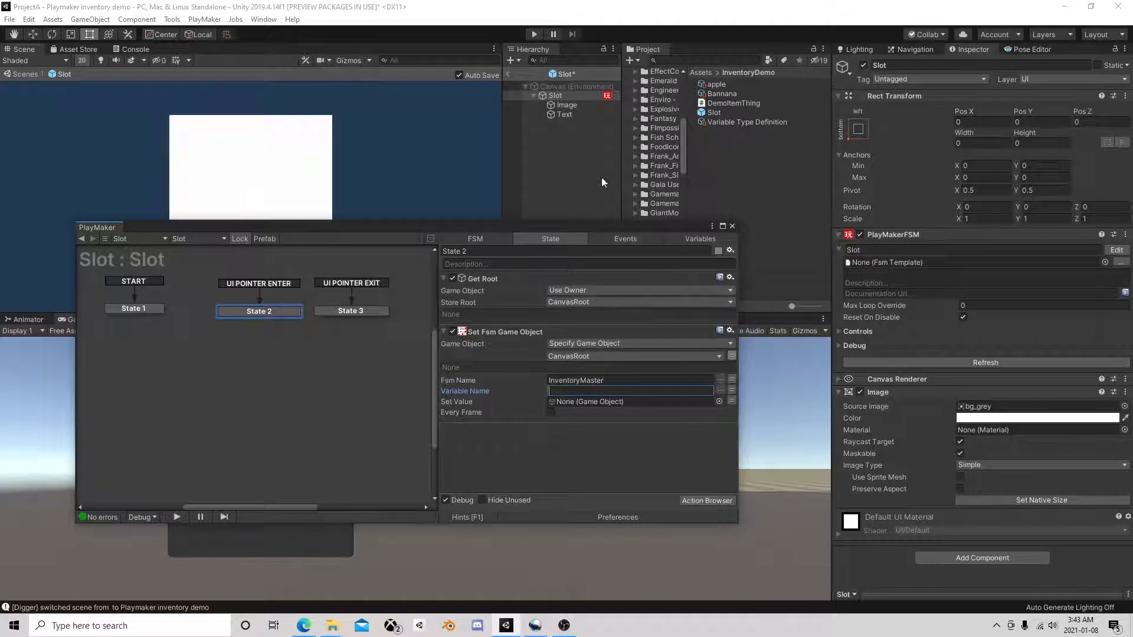
# Copy the HoveringSlot variable name from the Canvas's InventoryMaster FSM and close the FSM editor.
pyautogui.click(507, 74)
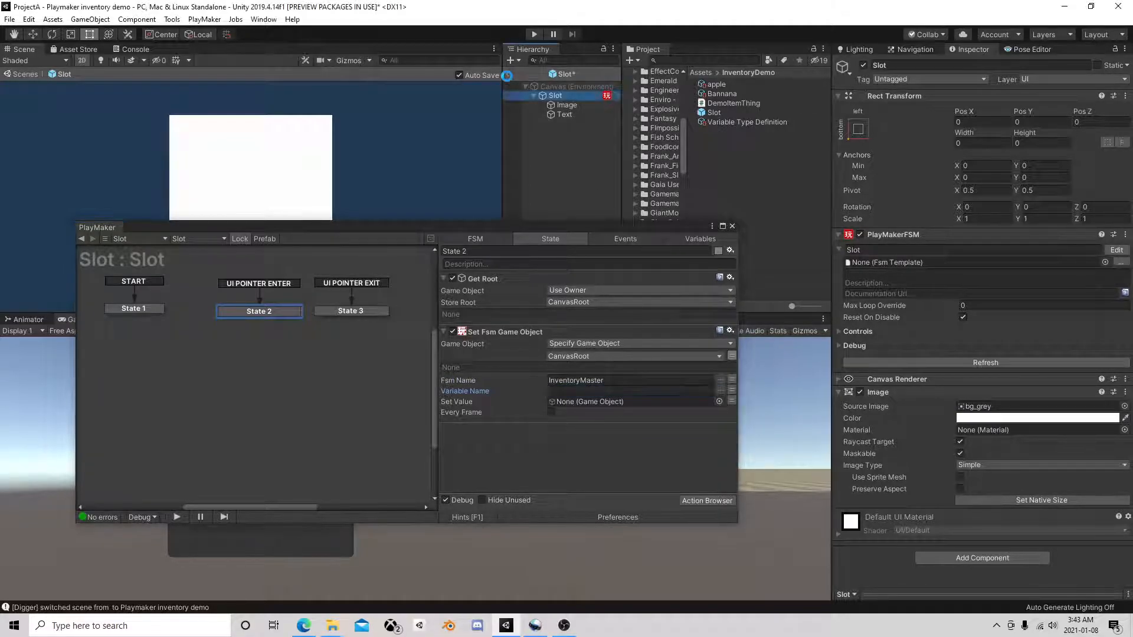
pyautogui.click(561, 137)
pyautogui.click(1109, 495)
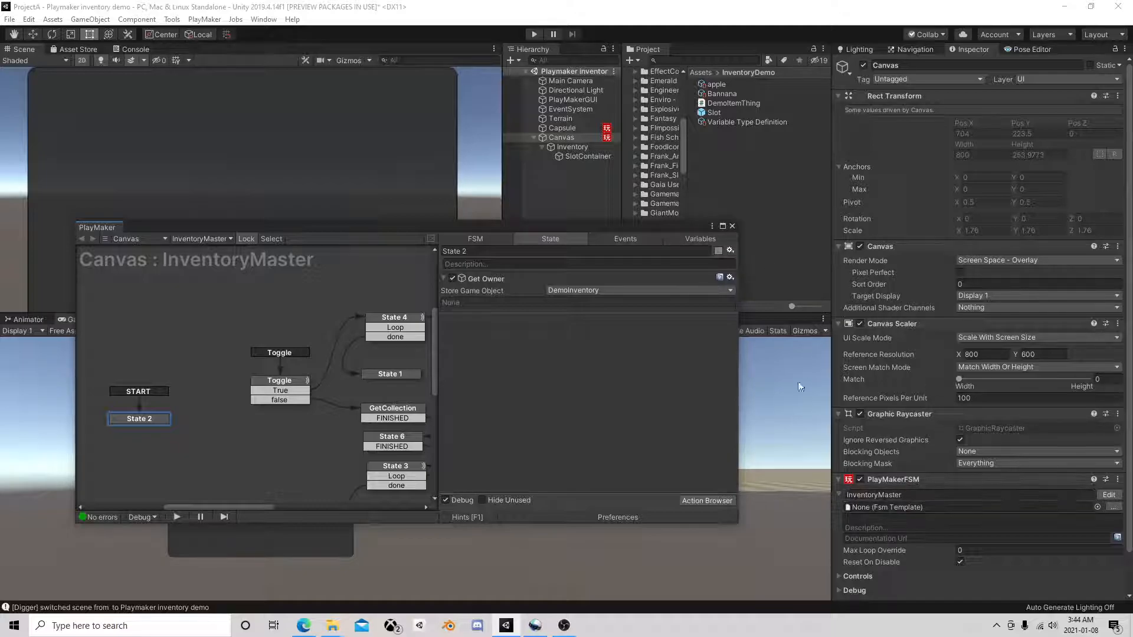
pyautogui.click(698, 239)
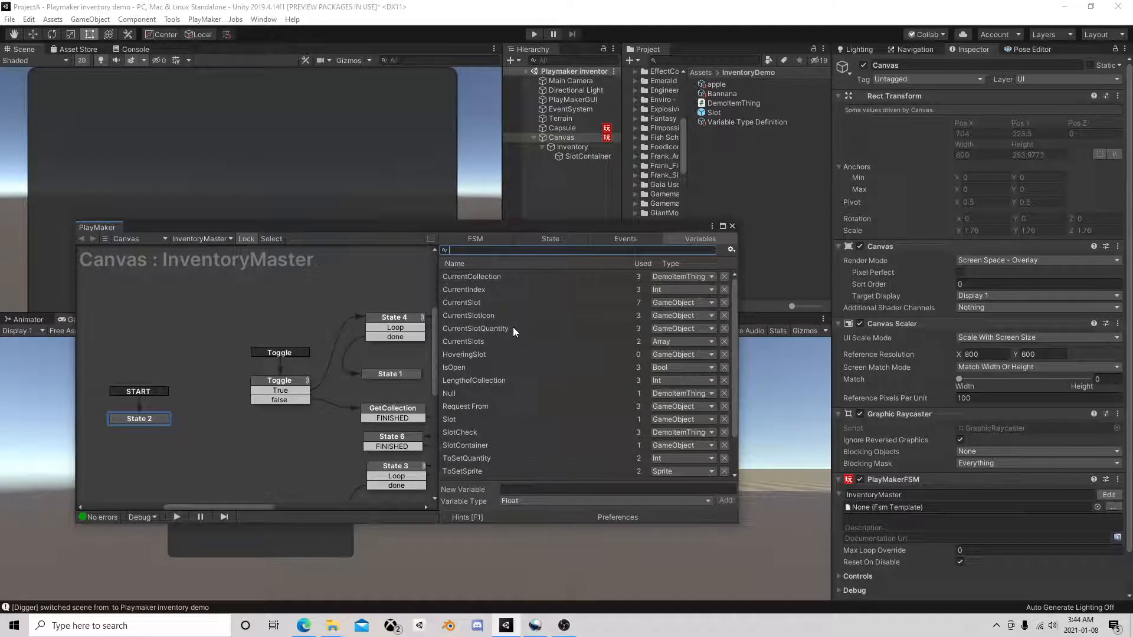
pyautogui.click(483, 354)
pyautogui.hotkey('ctrl', 'c')
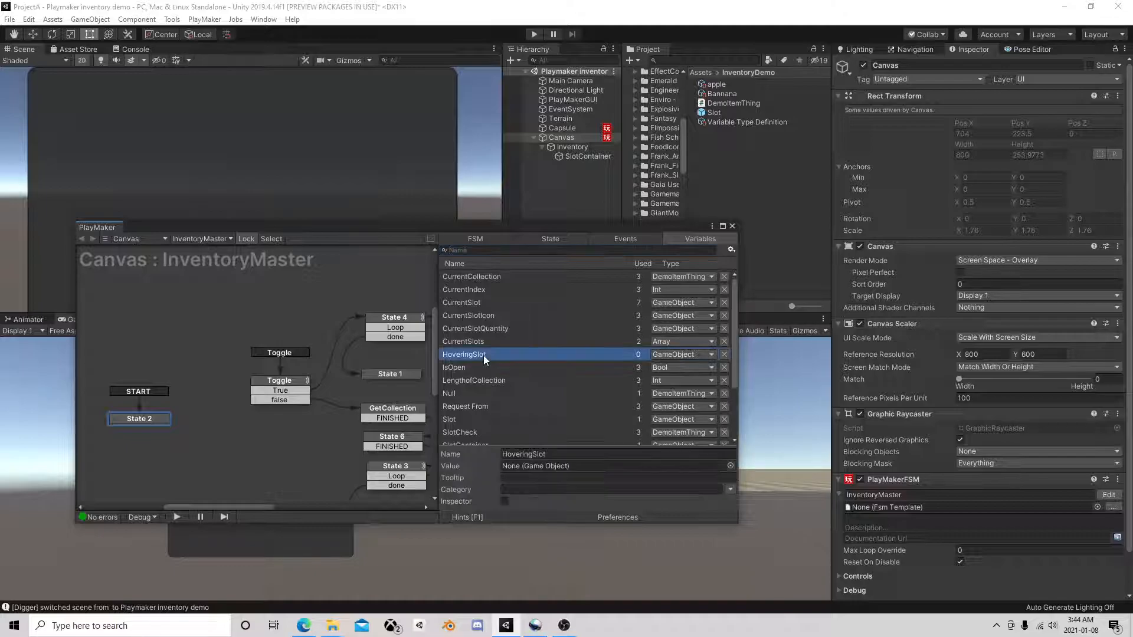
pyautogui.click(732, 227)
# In the Slot FSM's State 2, set the Set Fsm Game Object action's Variable Name to HoveringSlot and switch Set Value to a variable.
pyautogui.click(714, 112)
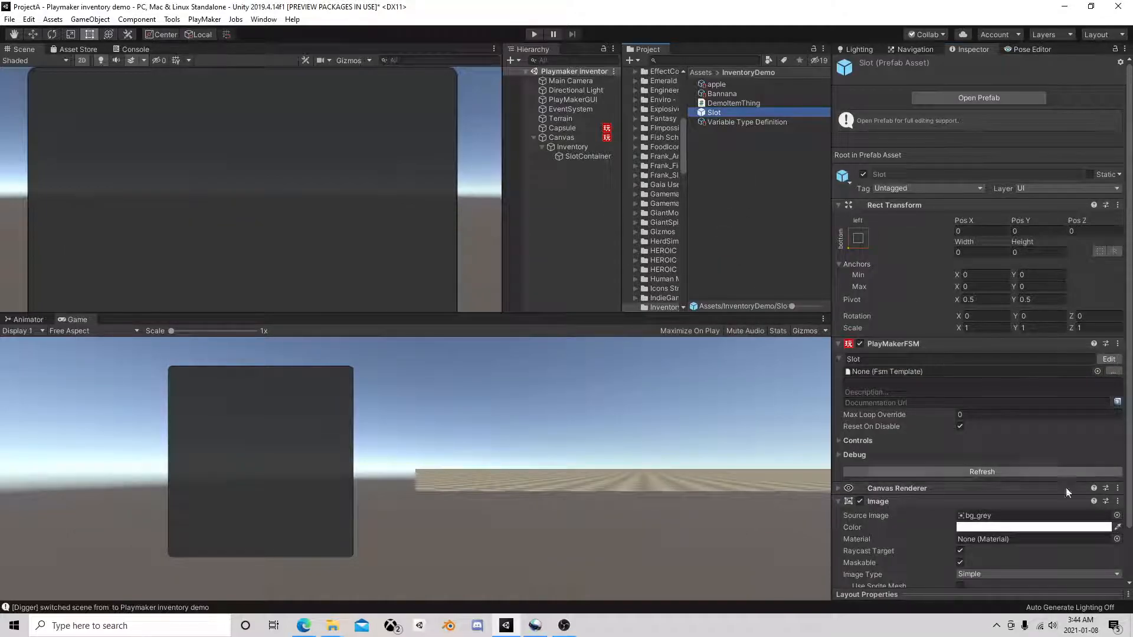
pyautogui.click(1109, 360)
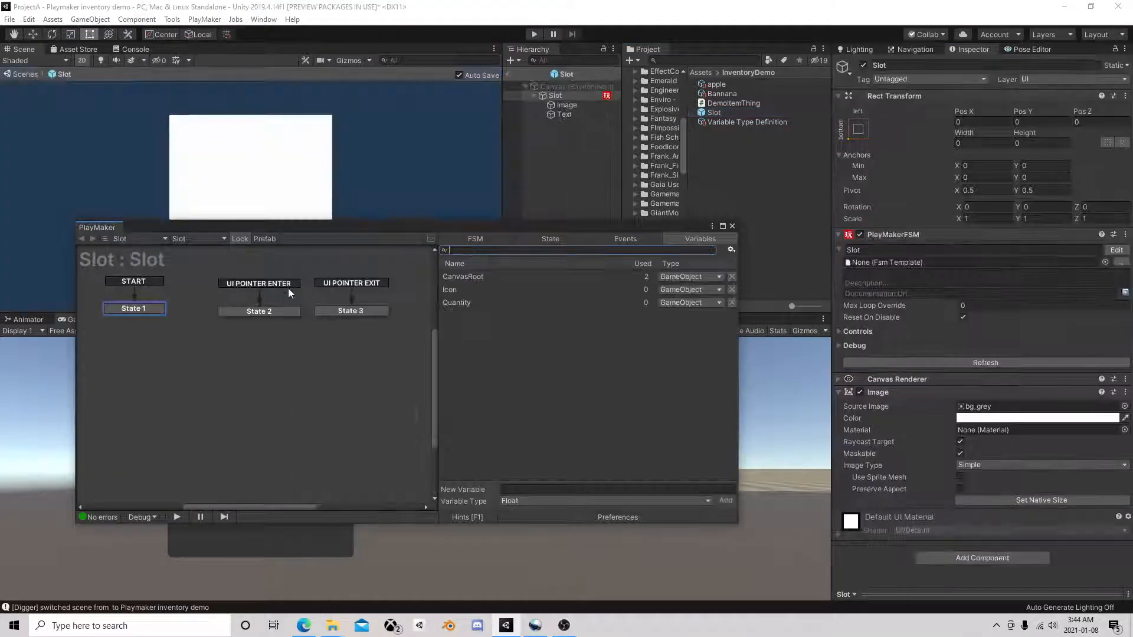
pyautogui.click(271, 311)
pyautogui.click(578, 391)
pyautogui.hotkey('ctrl', 'v')
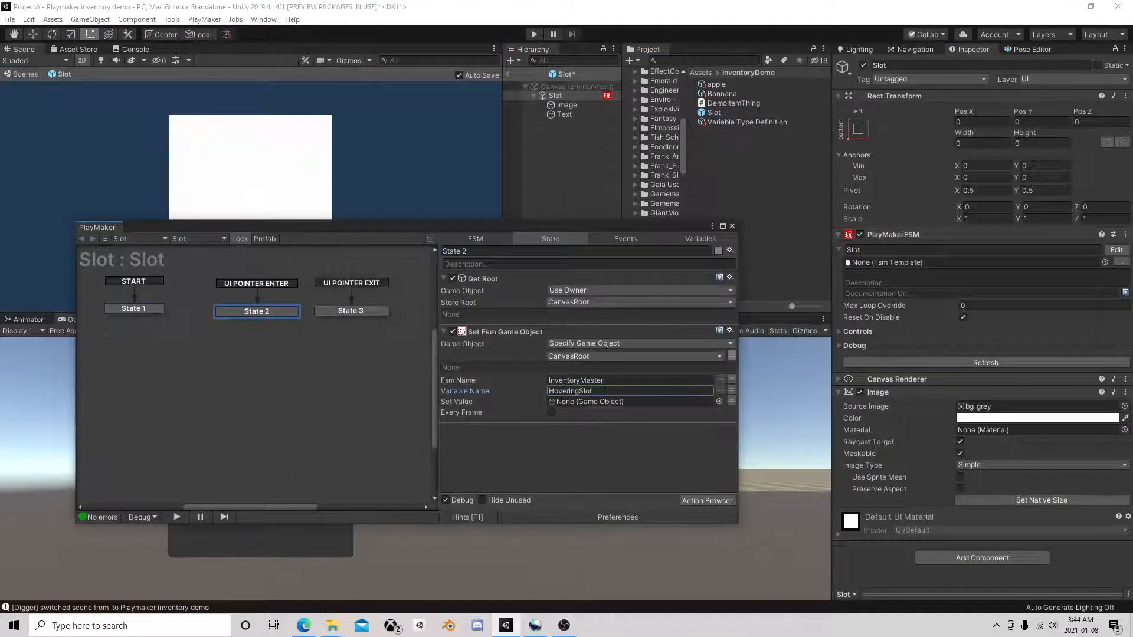
pyautogui.click(732, 400)
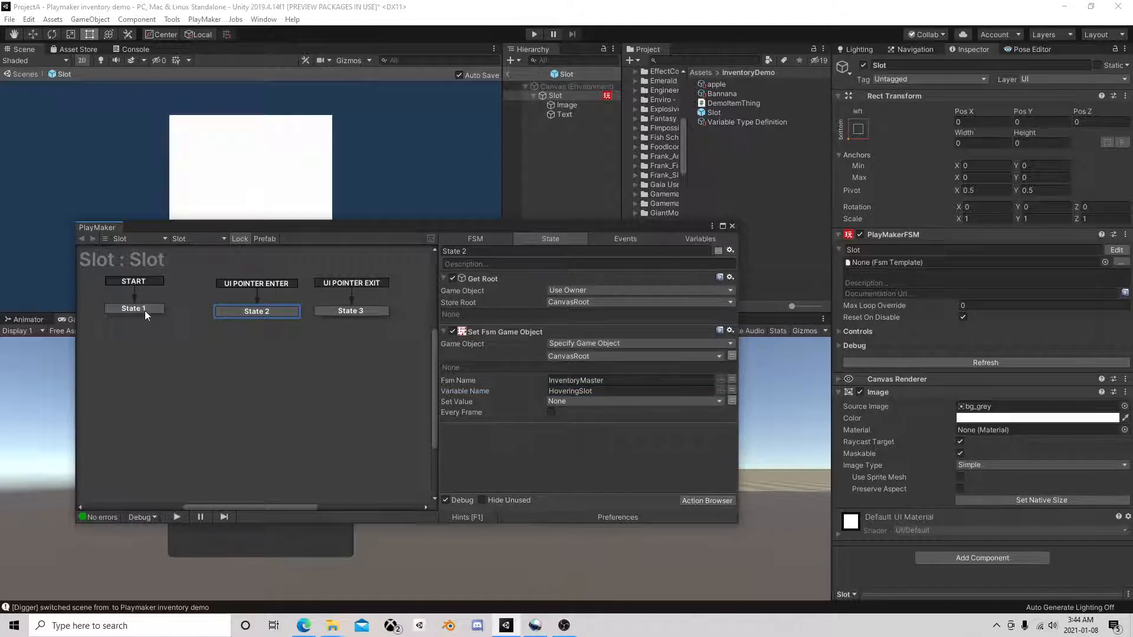
# Add a Get Owner action to the Slot FSM's State 1 and store the result in a new variable named Self.
pyautogui.click(146, 311)
pyautogui.click(707, 501)
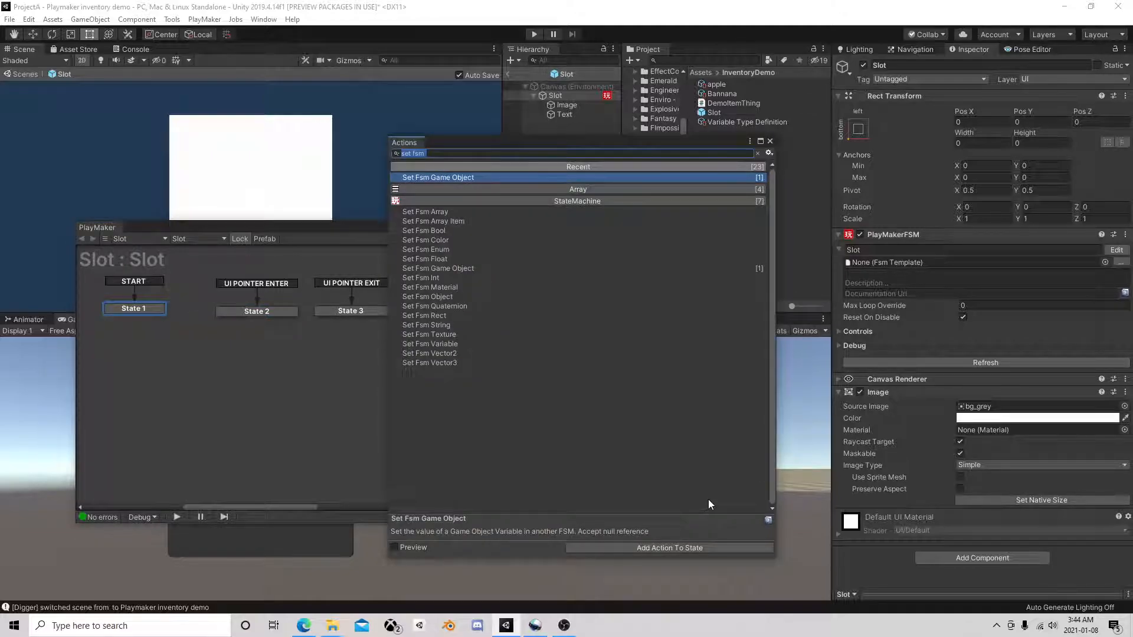
pyautogui.write('get')
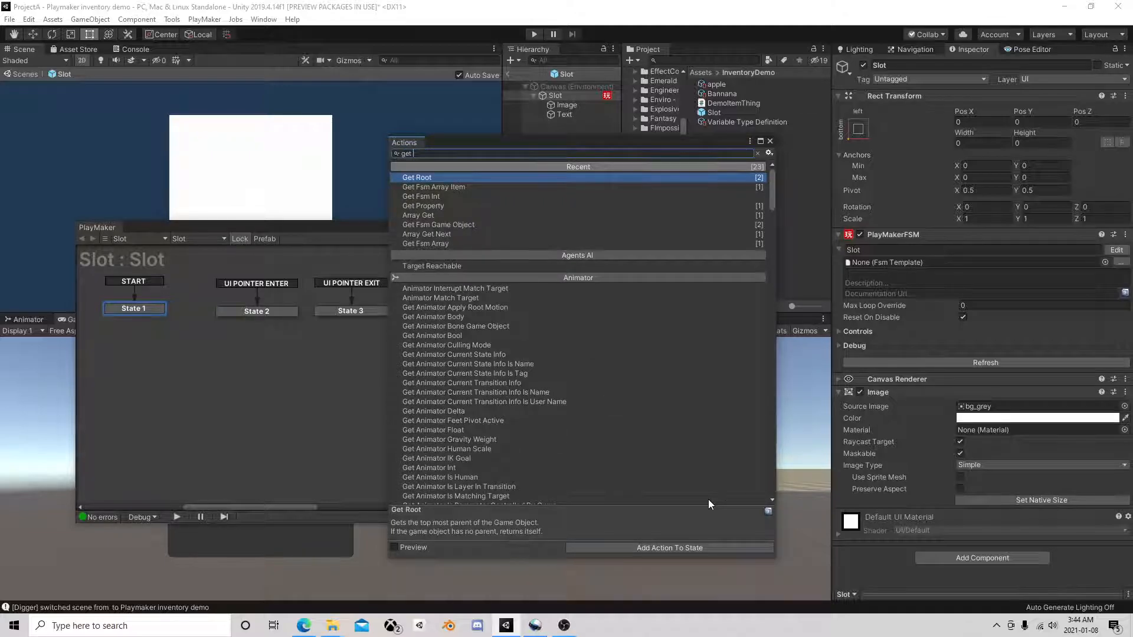
pyautogui.write(' ow')
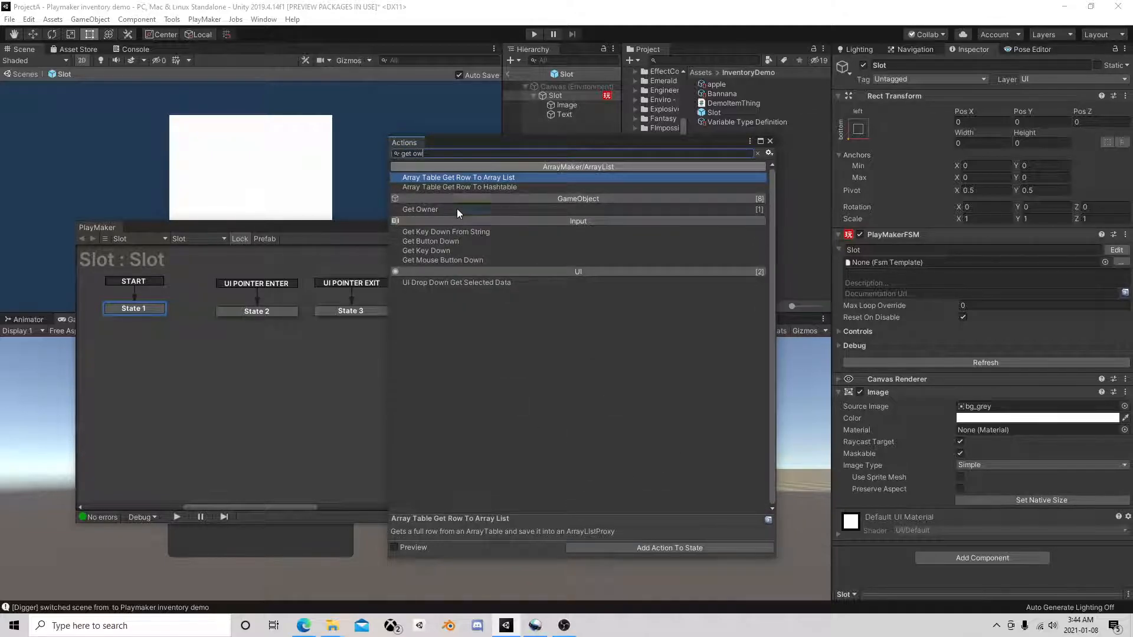
pyautogui.doubleClick(456, 210)
pyautogui.click(770, 142)
pyautogui.click(566, 289)
pyautogui.click(593, 373)
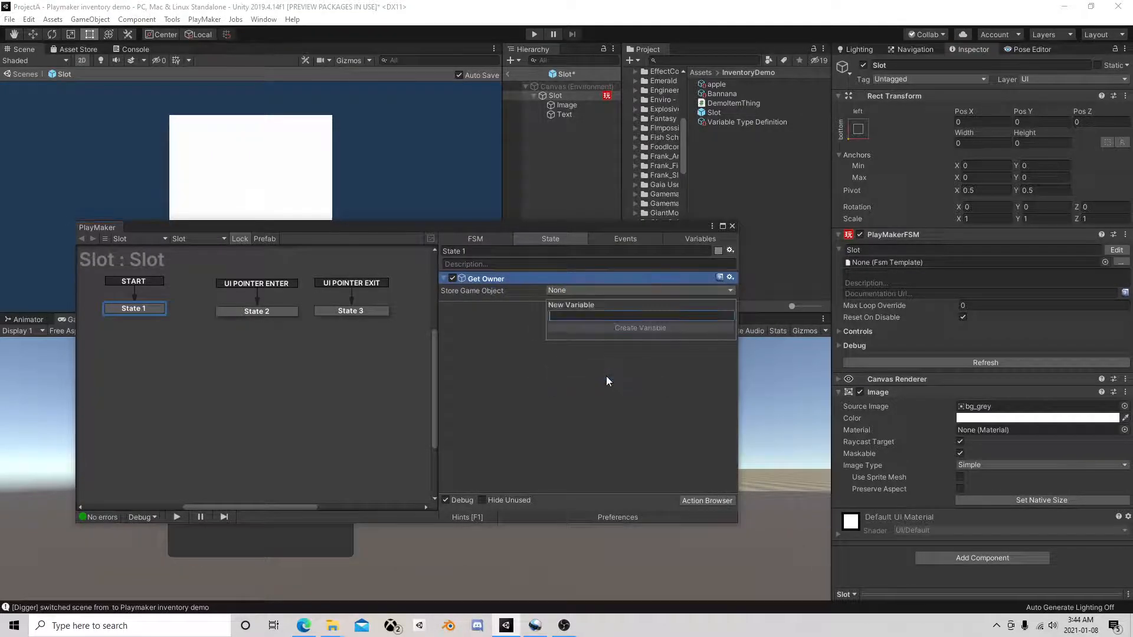
pyautogui.click(606, 376)
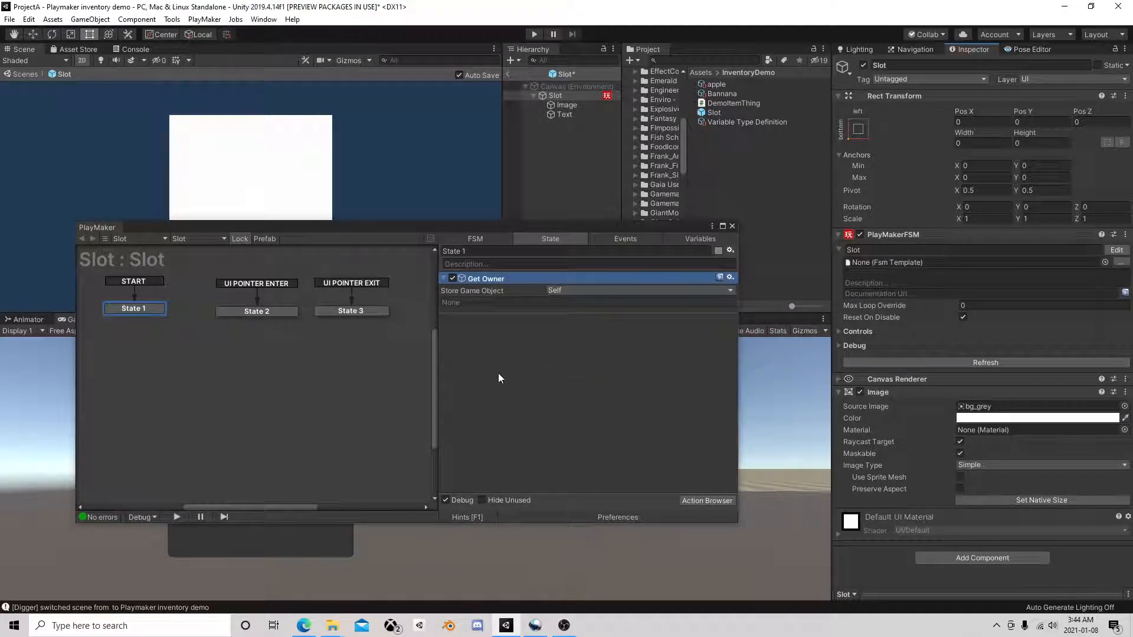
# In State 2, set the Set Fsm Game Object action's Set Value to the Self variable.
pyautogui.click(271, 311)
pyautogui.click(585, 402)
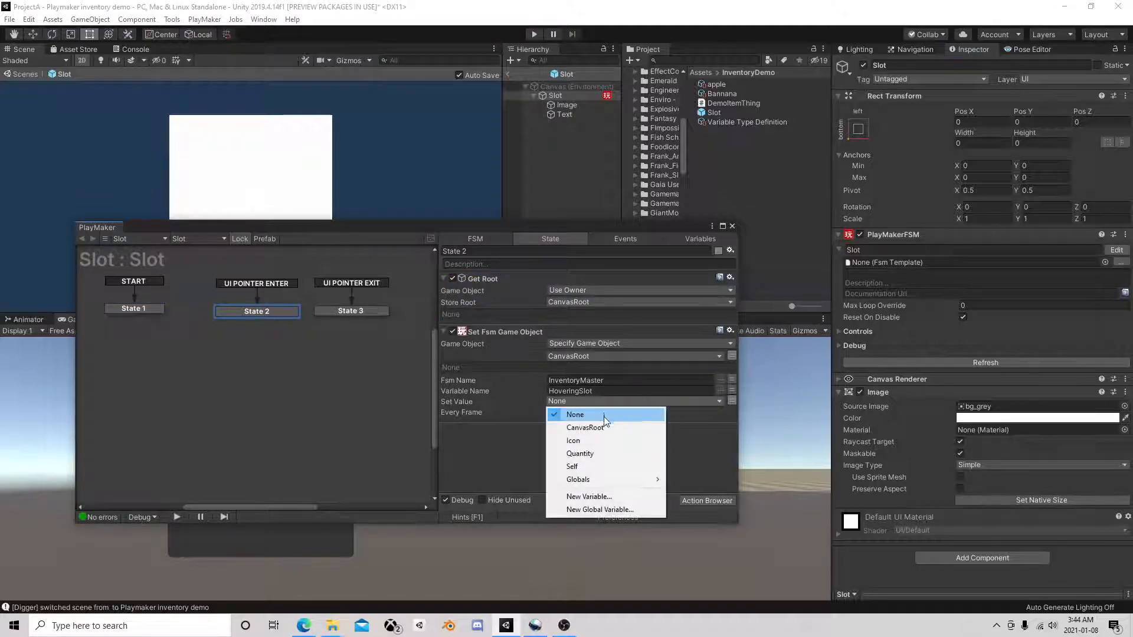
pyautogui.click(576, 466)
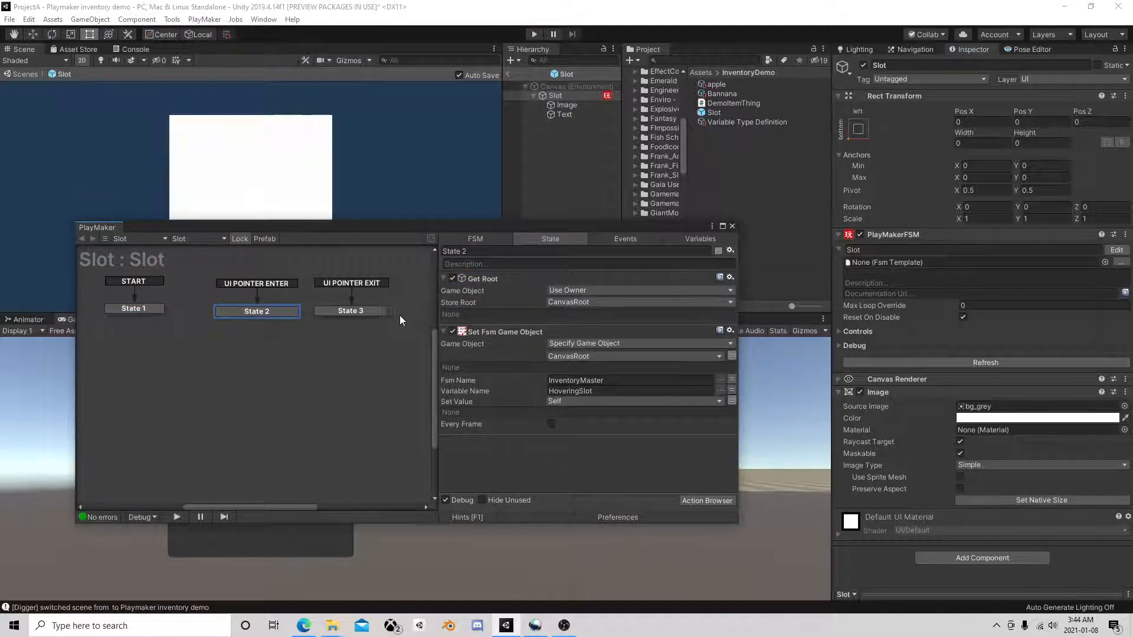
# Copy State 2's Set Fsm Game Object action into State 3, the UI POINTER EXIT state.
pyautogui.rightClick(518, 335)
pyautogui.click(584, 391)
pyautogui.click(356, 311)
pyautogui.rightClick(461, 318)
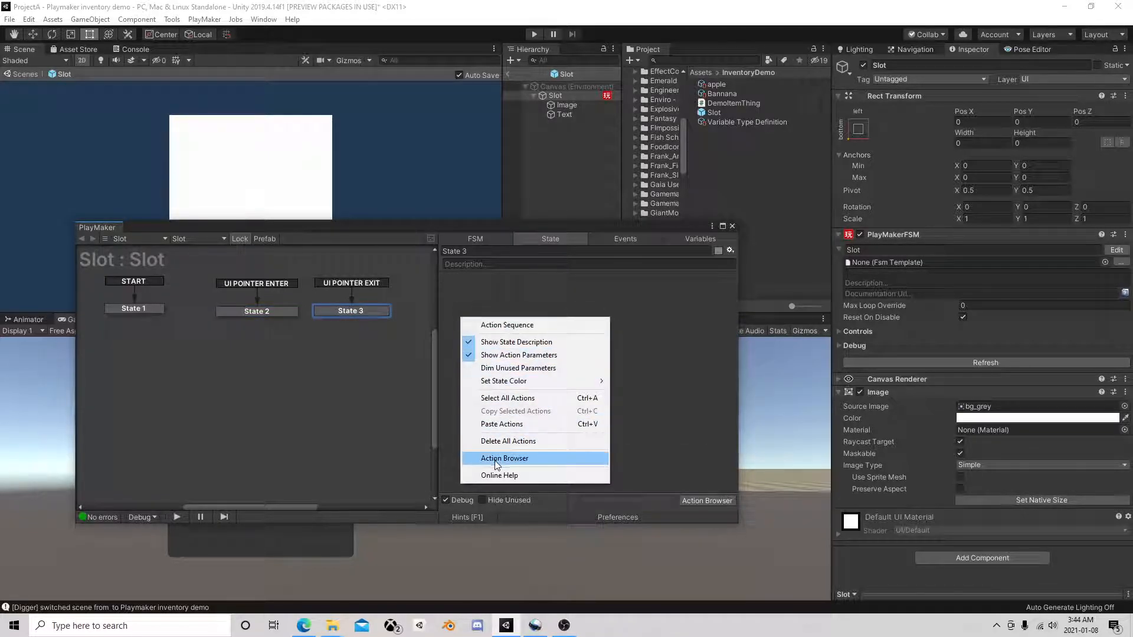
pyautogui.click(502, 424)
# Reset the Set Value of State 3's Set Fsm Game Object action to the None variable option.
pyautogui.click(598, 348)
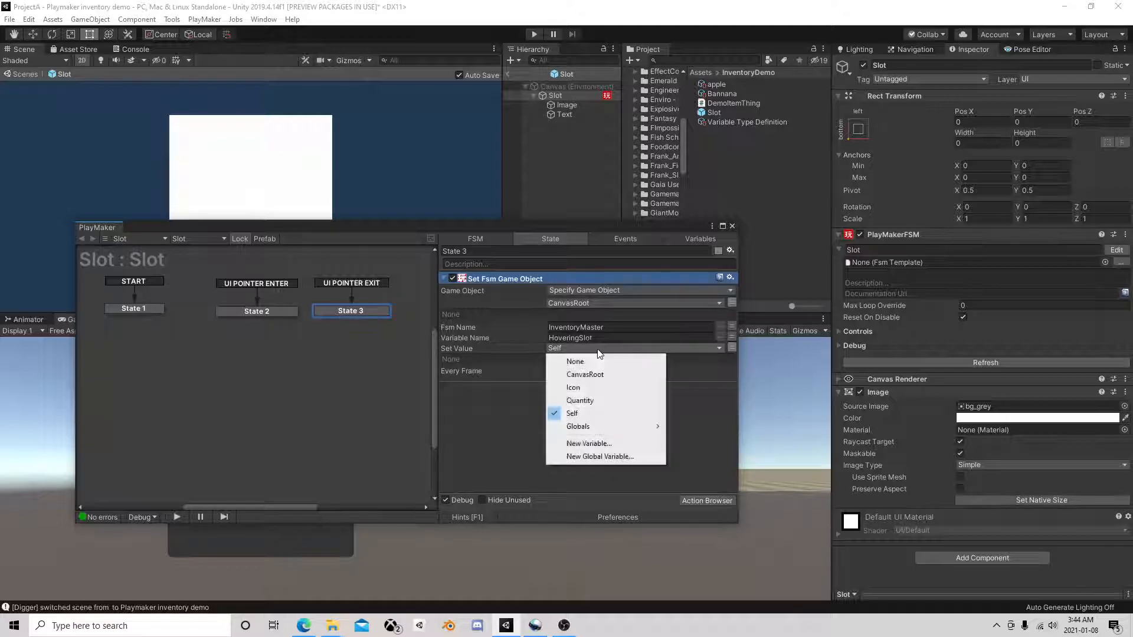
pyautogui.click(732, 354)
pyautogui.click(733, 349)
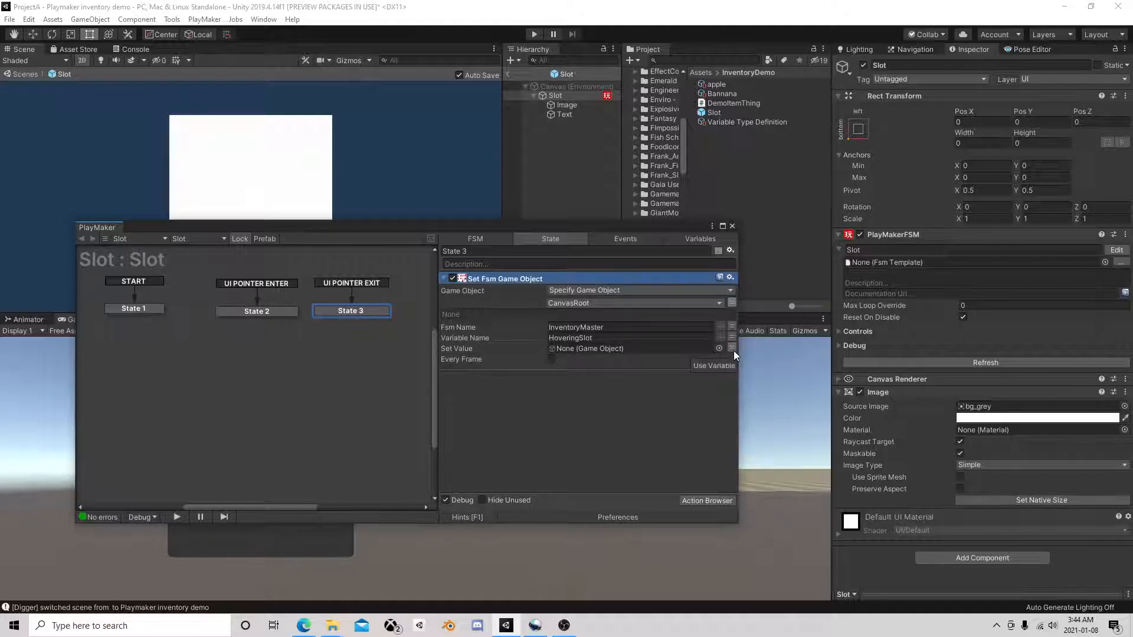
pyautogui.click(733, 349)
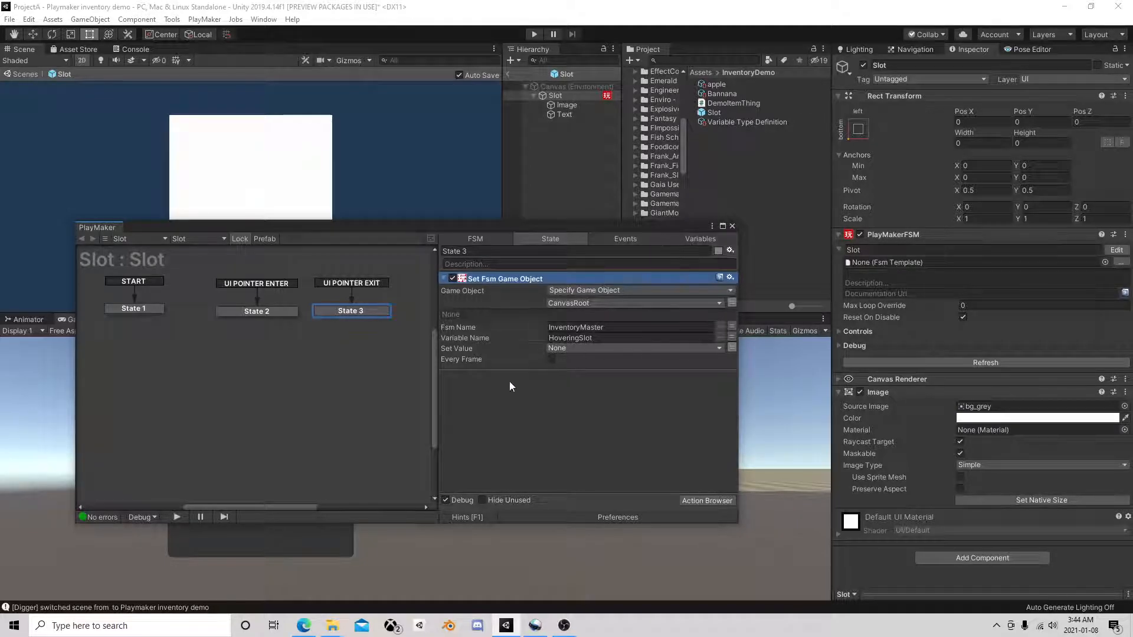
# Leave the Slot prefab and expose the HoveringSlot variable of the Canvas's InventoryMaster FSM in the Inspector.
pyautogui.click(731, 226)
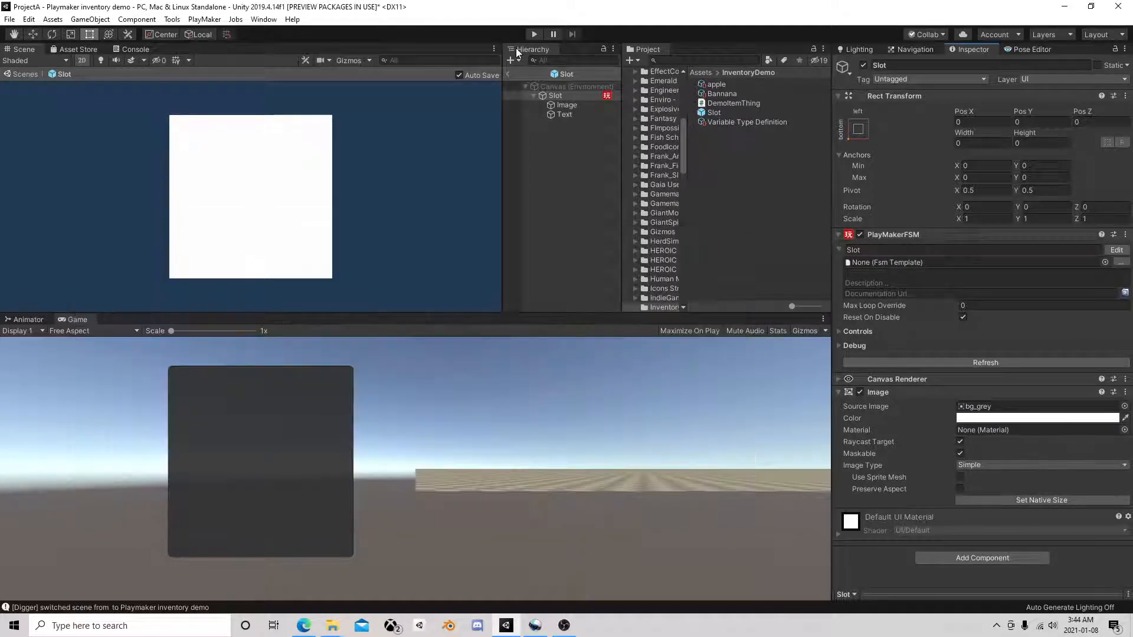
pyautogui.click(510, 73)
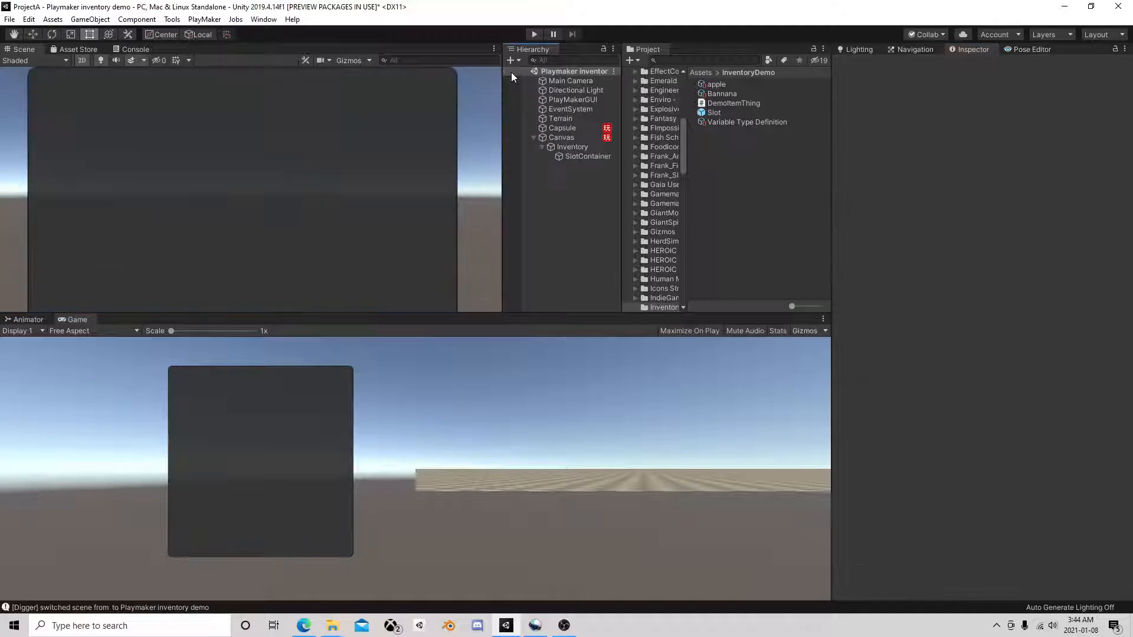
pyautogui.click(570, 137)
pyautogui.click(1107, 497)
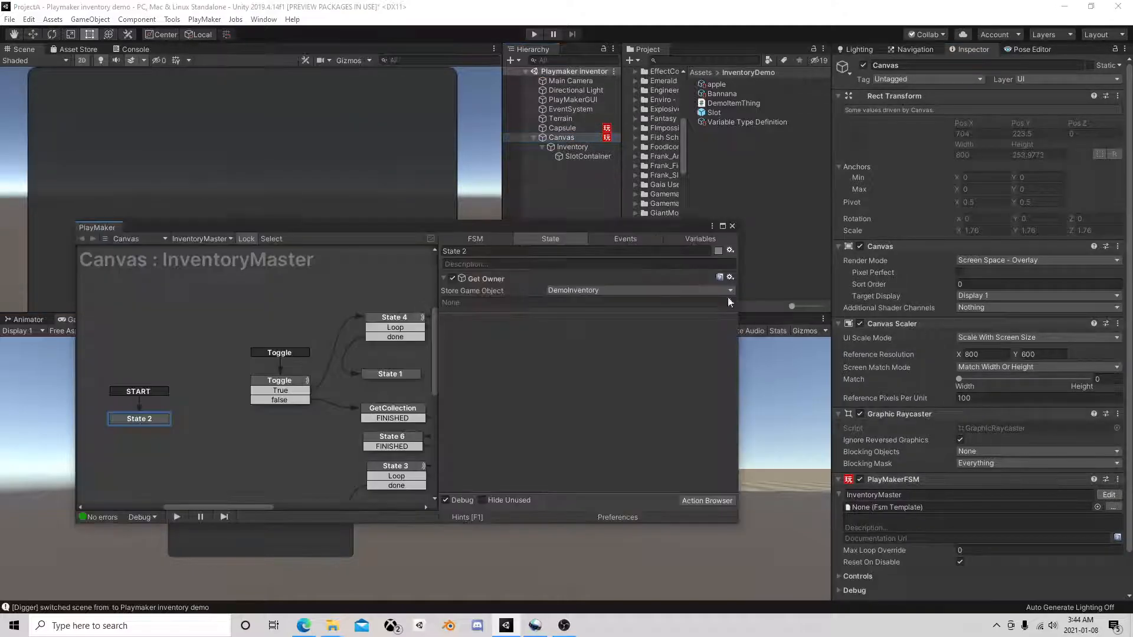
pyautogui.click(694, 238)
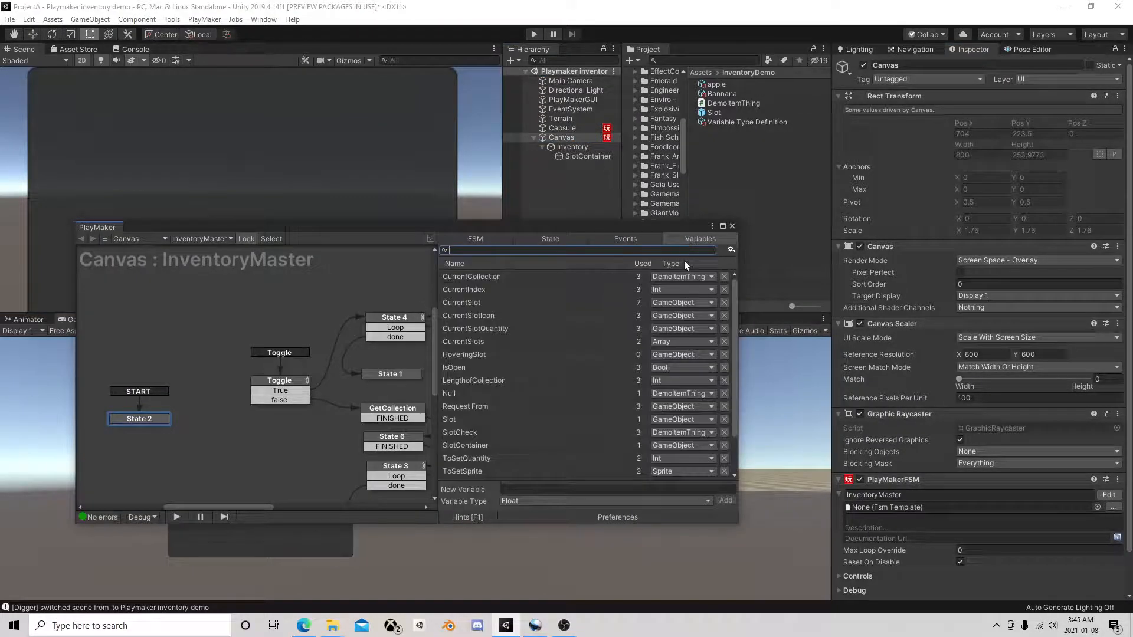
pyautogui.click(484, 354)
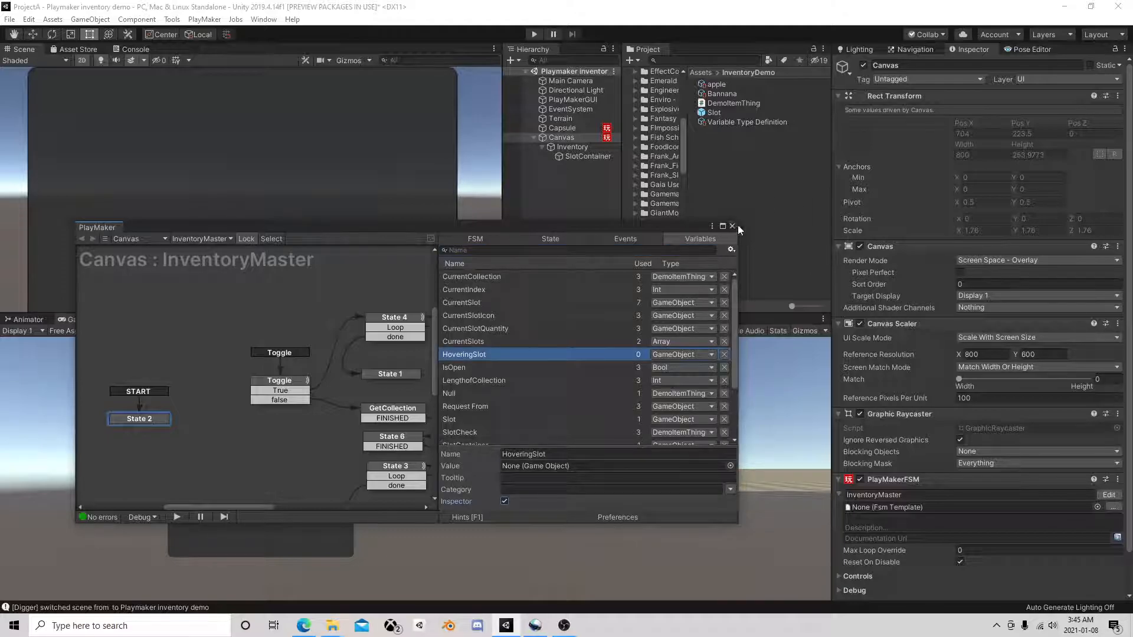
pyautogui.click(733, 226)
pyautogui.scroll(-3, 867, 414)
pyautogui.click(839, 532)
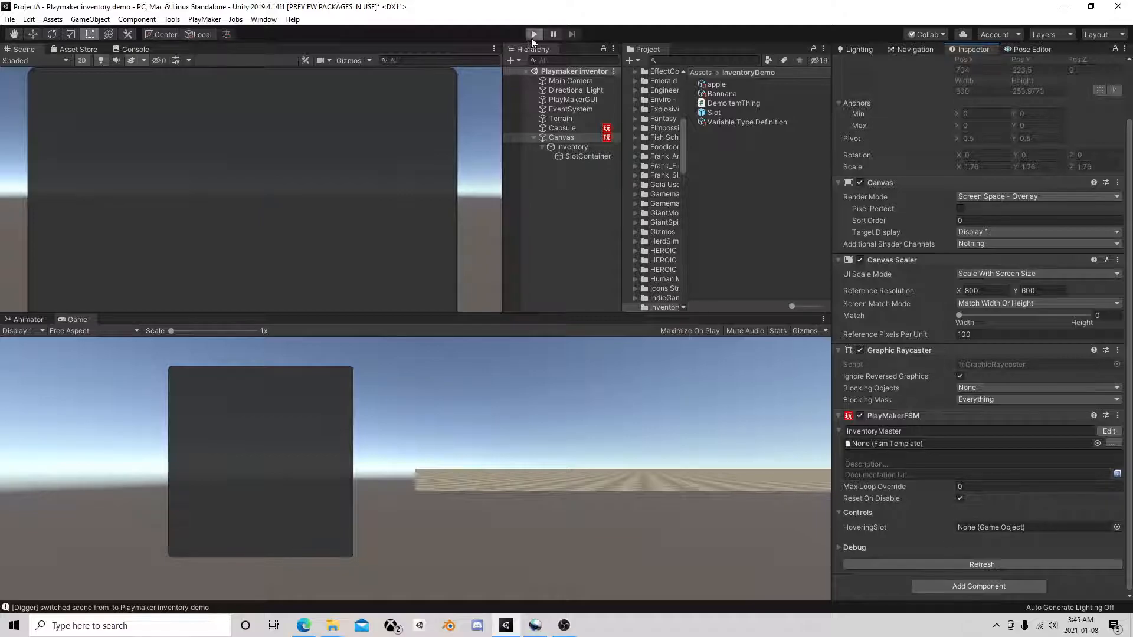
# Play the scene, check the Canvas's HoveringSlot value while pointing at inventory slots, and stop playback.
pyautogui.click(533, 35)
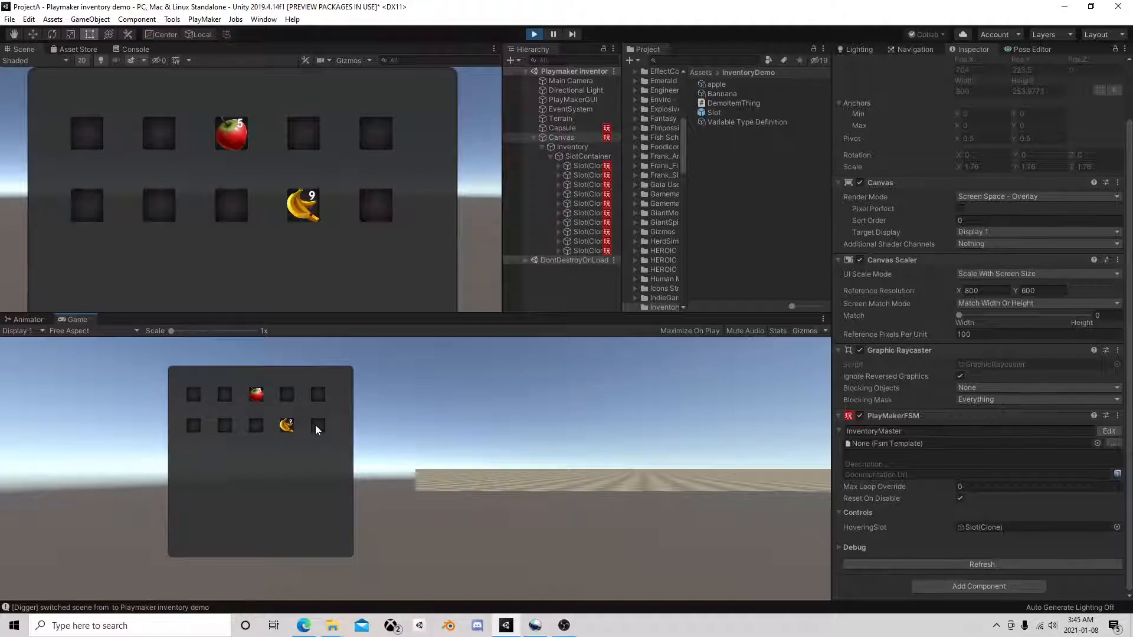
pyautogui.click(563, 139)
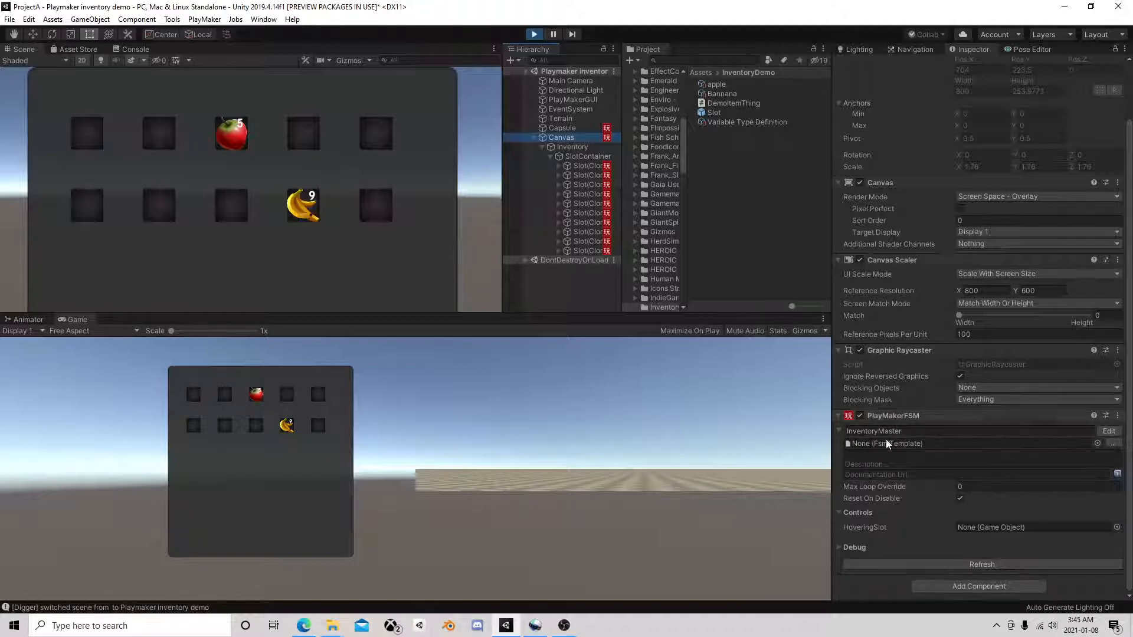
pyautogui.click(534, 34)
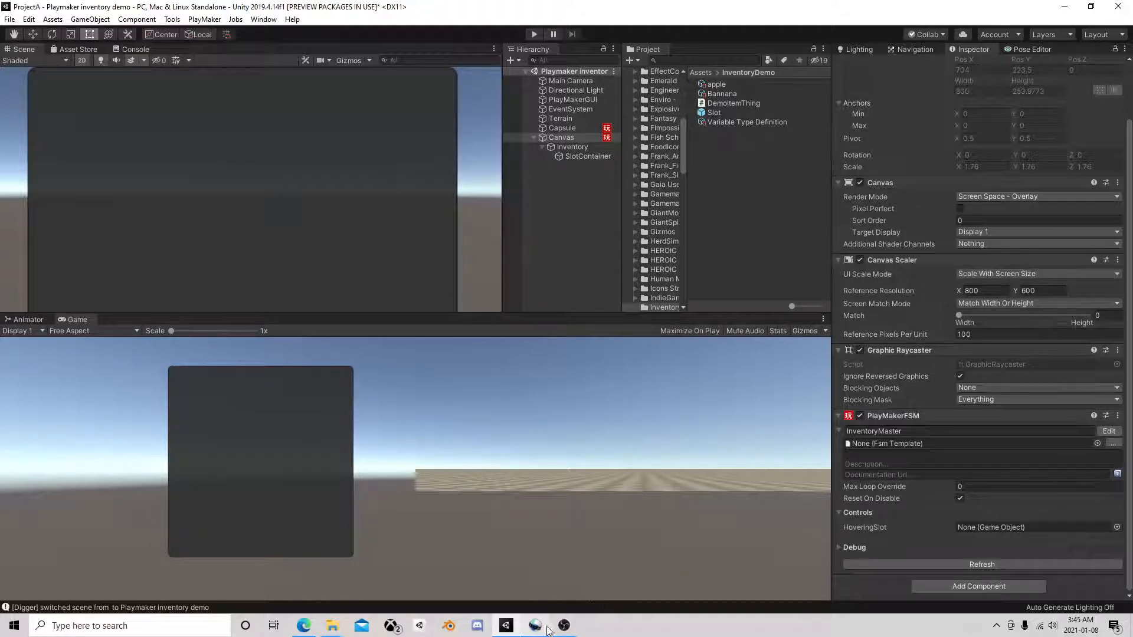
pyautogui.click(564, 626)
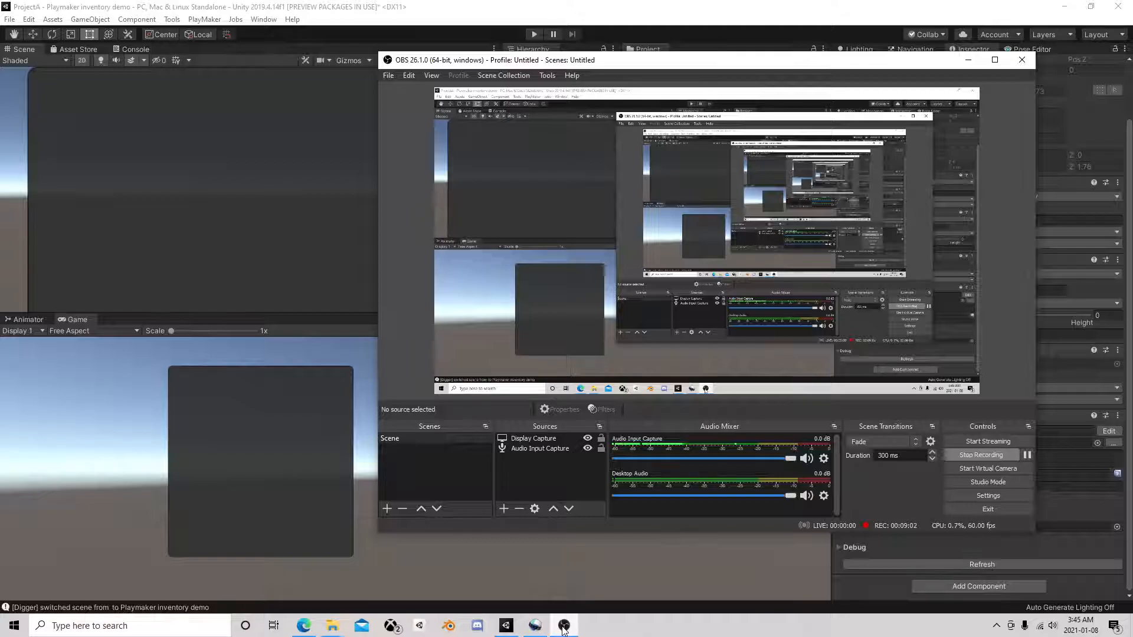
pyautogui.click(564, 627)
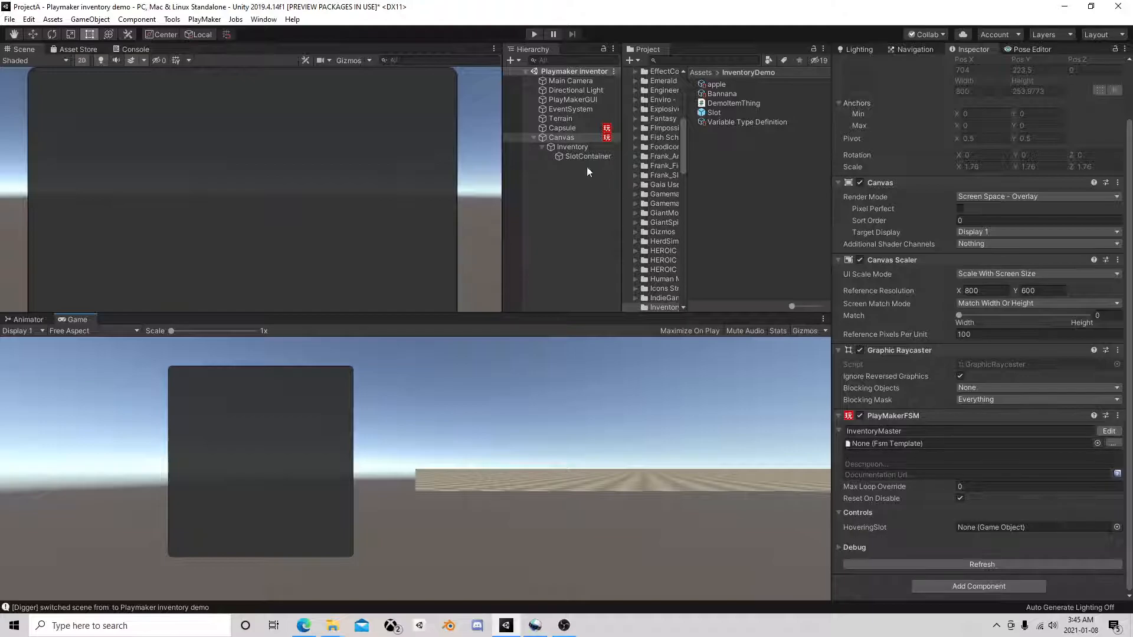
# Open the Slot prefab's FSM and add a UI POINTER CLICK transition to State 2.
pyautogui.click(714, 112)
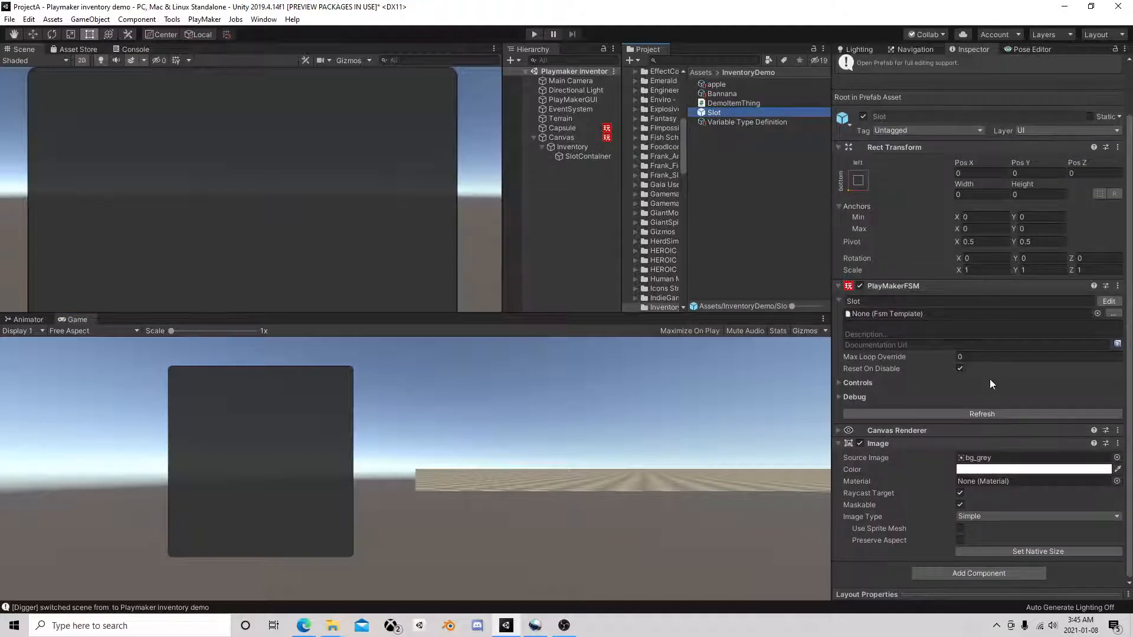
pyautogui.click(1109, 300)
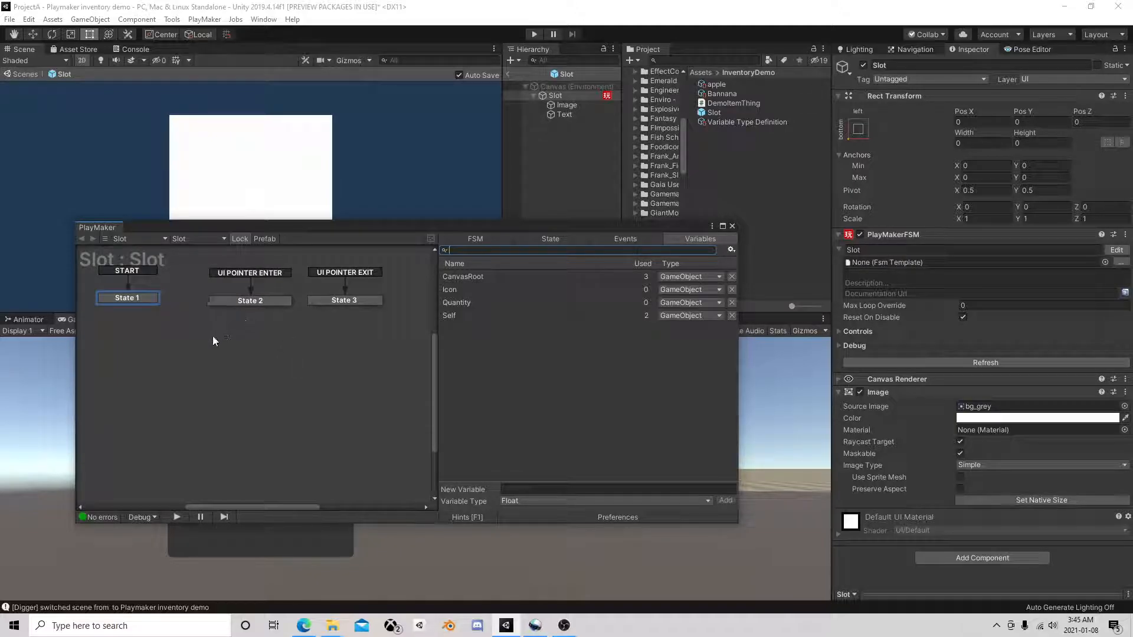
pyautogui.click(261, 301)
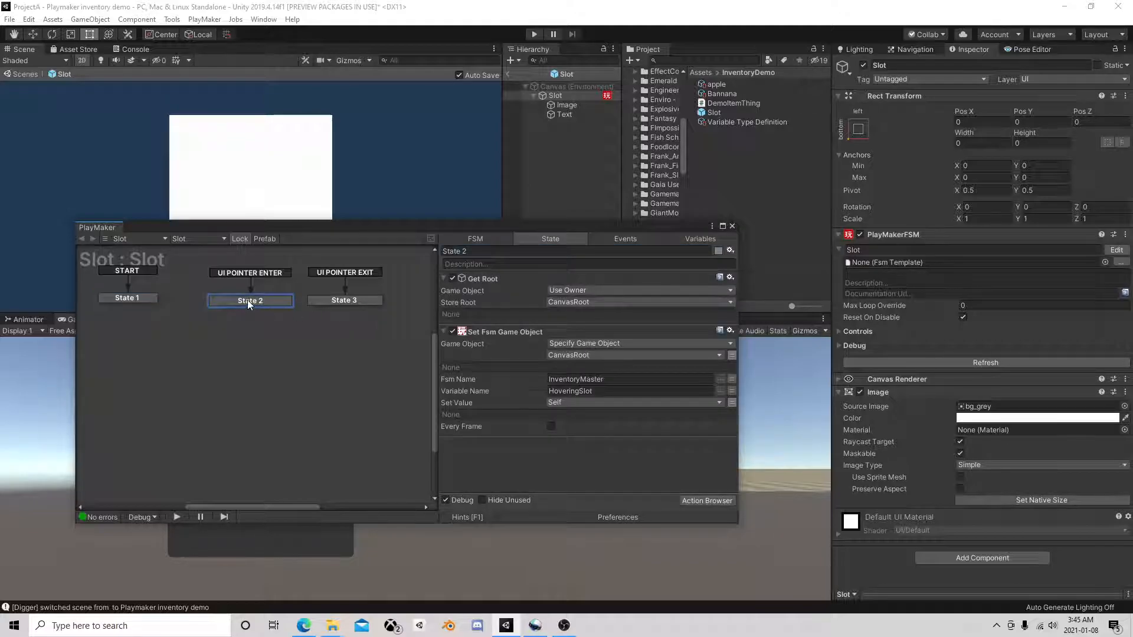
pyautogui.rightClick(248, 303)
pyautogui.moveTo(293, 323)
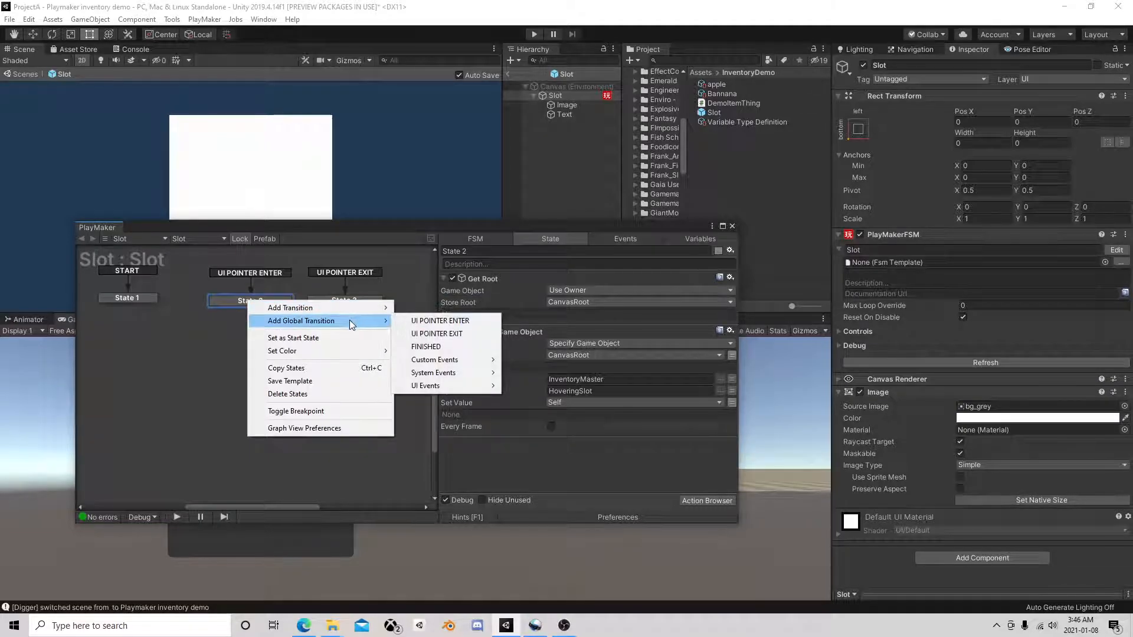
pyautogui.moveTo(439, 373)
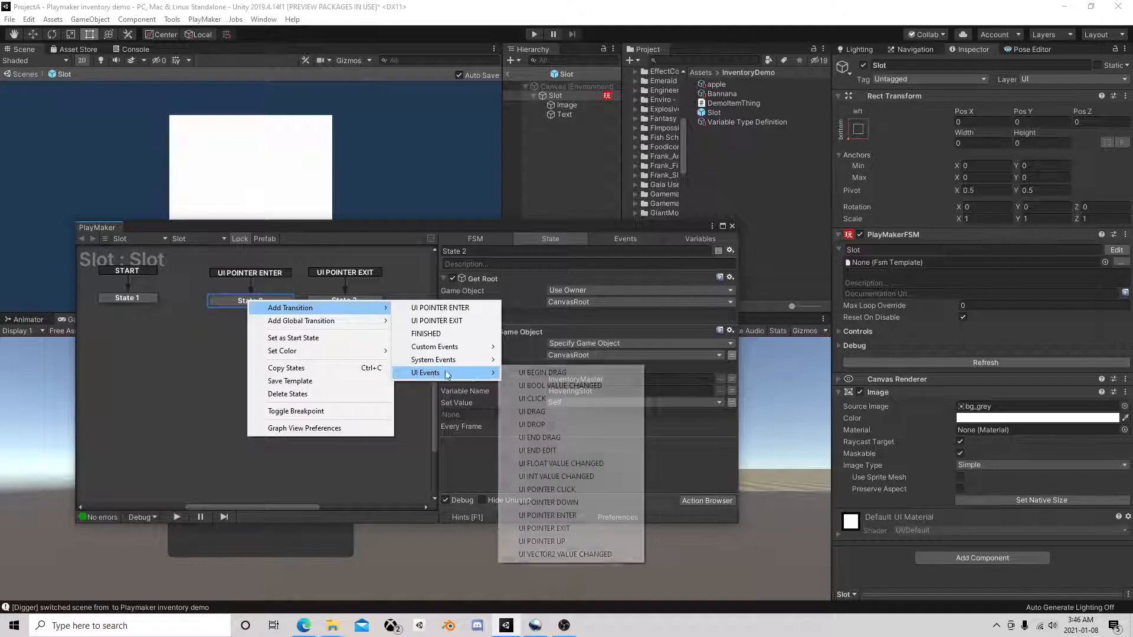
pyautogui.click(585, 489)
# Add a new state below State 2 and connect the UI POINTER CLICK transition to it.
pyautogui.rightClick(214, 341)
pyautogui.click(248, 348)
pyautogui.moveTo(269, 311); pyautogui.dragTo(236, 328)
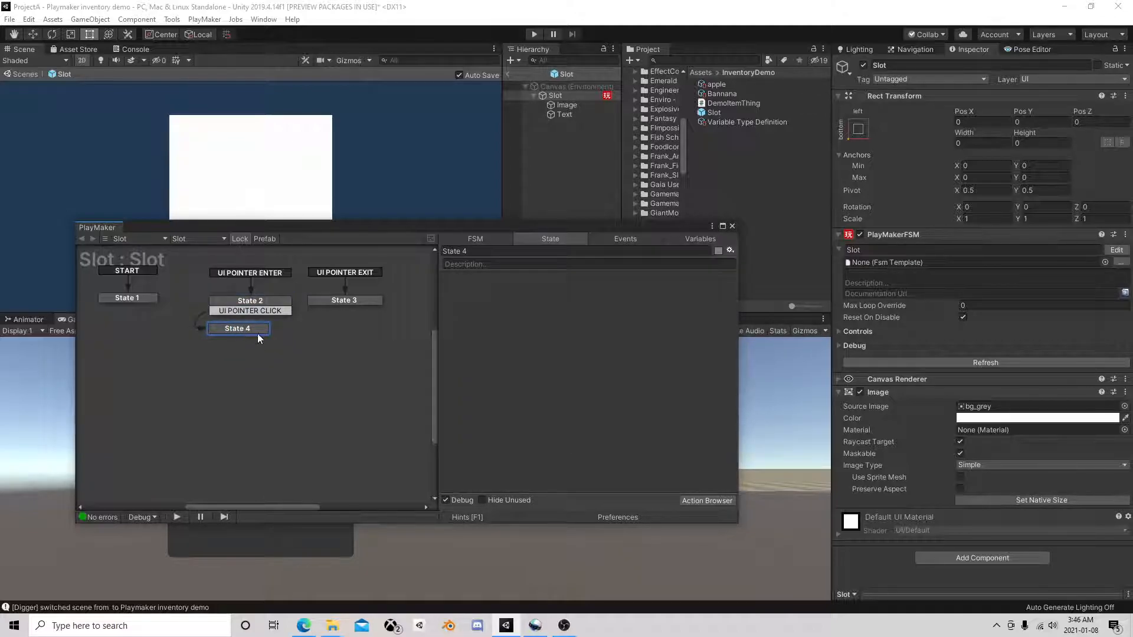
# Leave the Slot prefab and add a new state in the empty area below Toggle in the Canvas's InventoryMaster FSM.
pyautogui.click(733, 226)
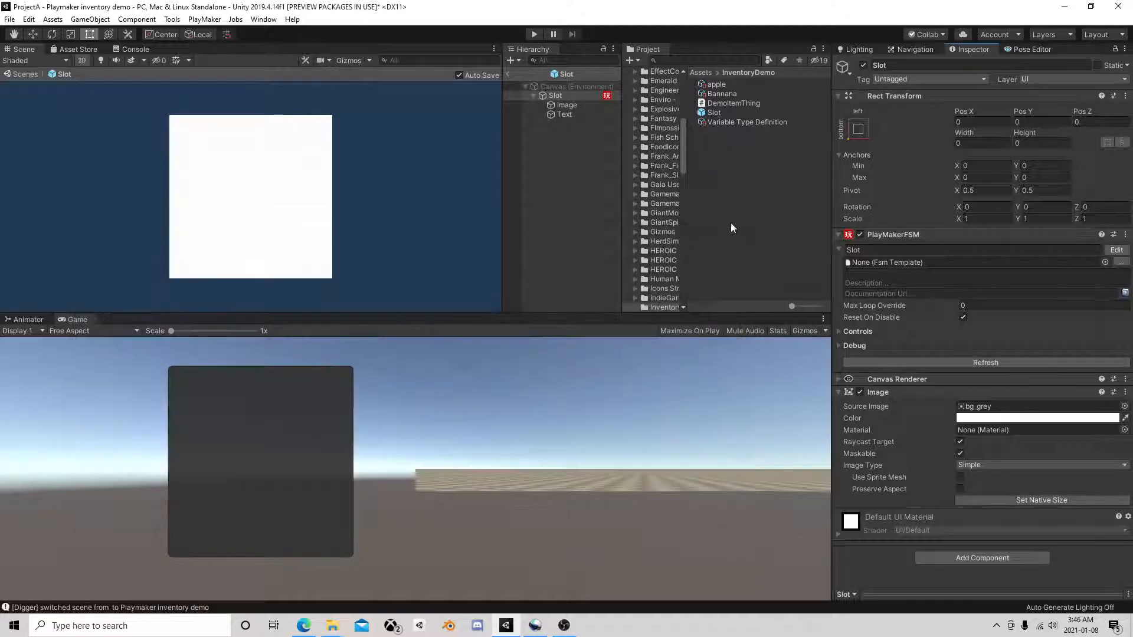
pyautogui.click(508, 73)
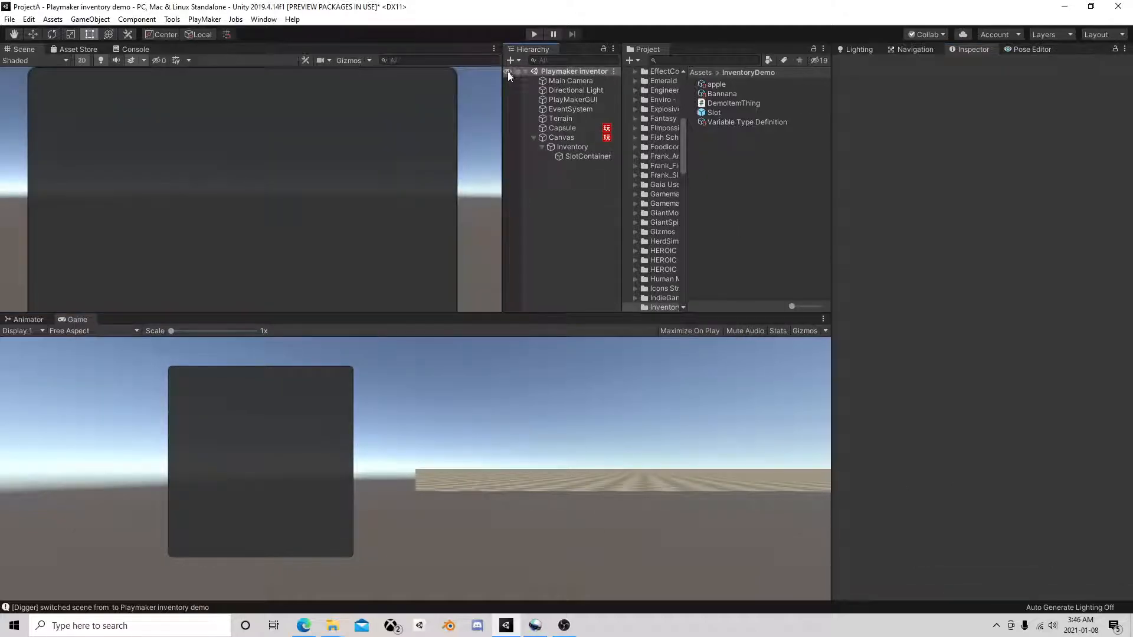
pyautogui.click(566, 137)
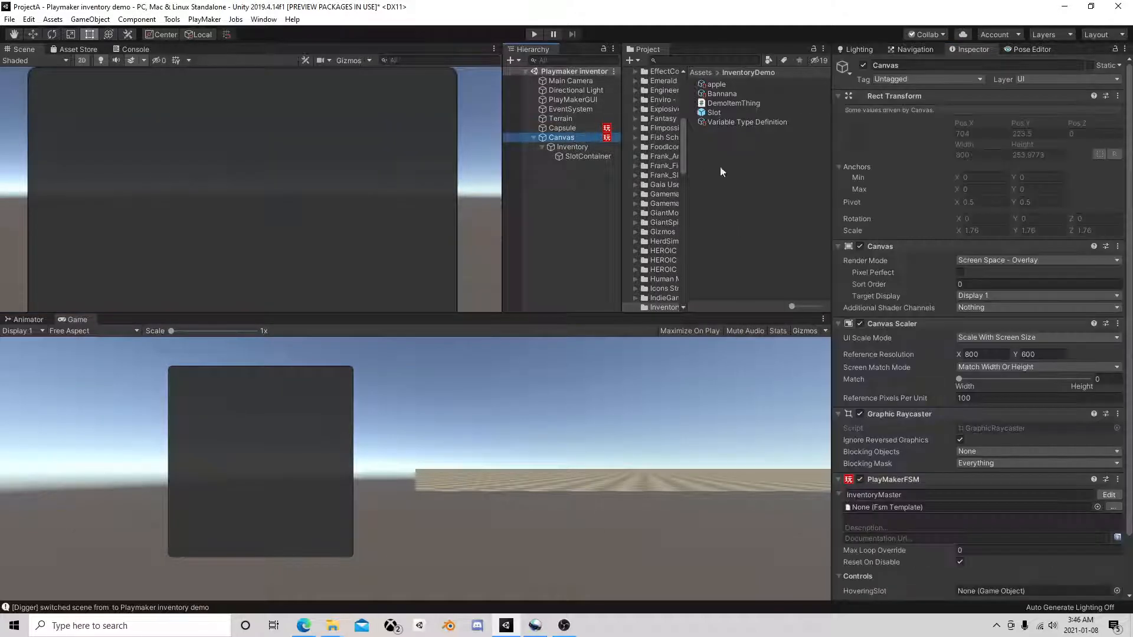
pyautogui.click(1108, 494)
pyautogui.moveTo(400, 329); pyautogui.dragTo(300, 326, button='middle')
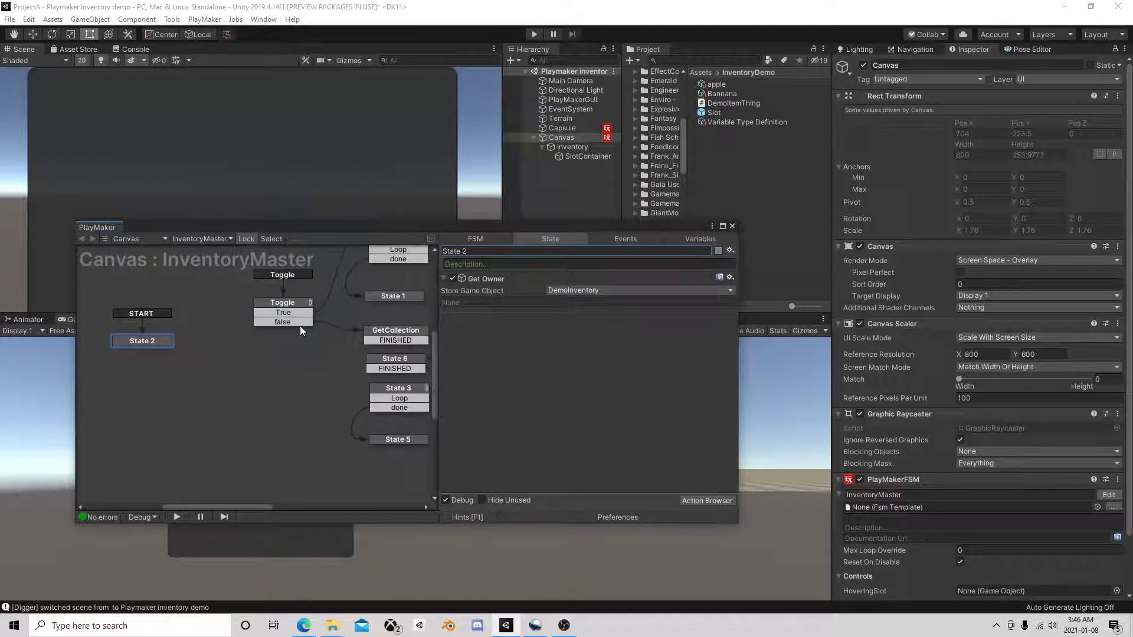
pyautogui.rightClick(245, 356)
pyautogui.click(275, 363)
pyautogui.moveTo(275, 359); pyautogui.dragTo(268, 422)
# Add an event named ClickedOnSlot to the Canvas's InventoryMaster FSM.
pyautogui.click(624, 238)
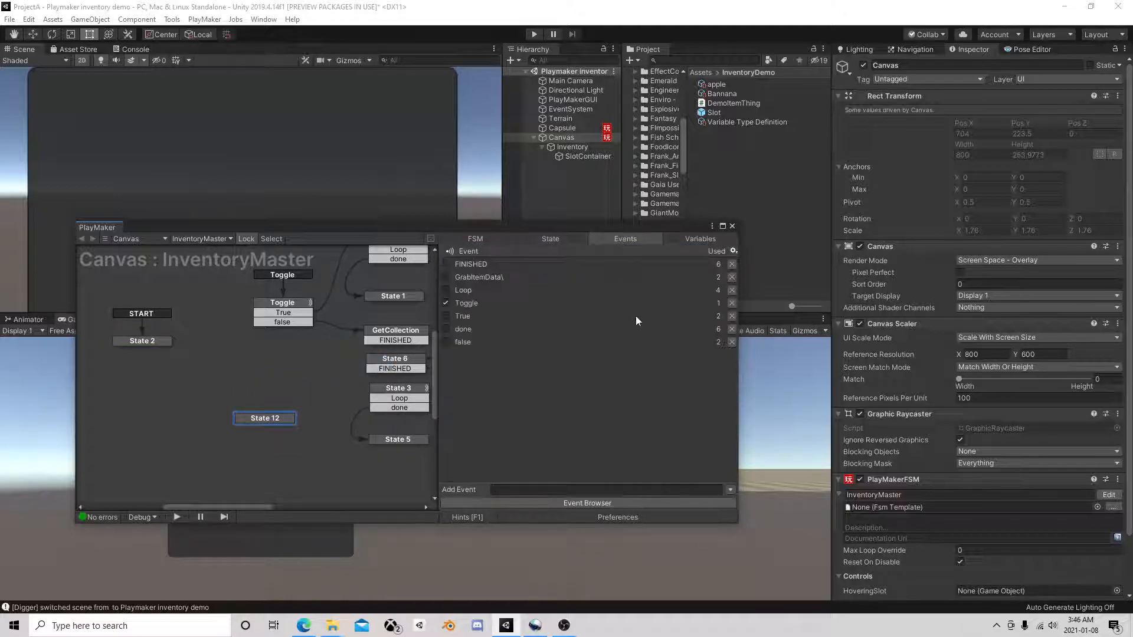
pyautogui.click(523, 489)
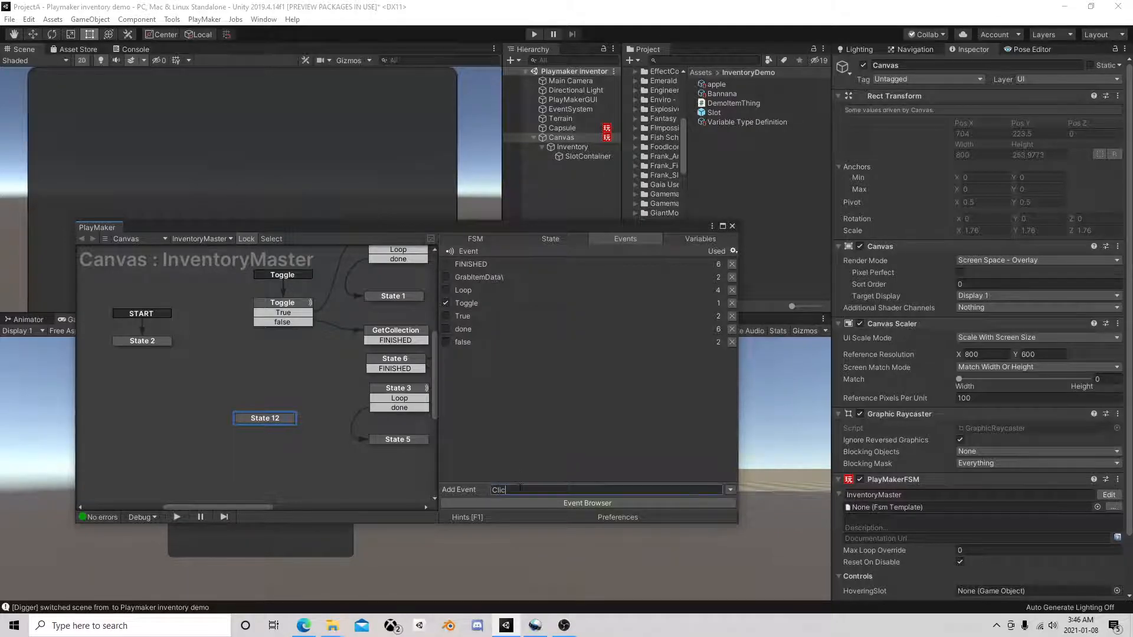
pyautogui.write('ClickedOnSlot')
pyautogui.press('Return')
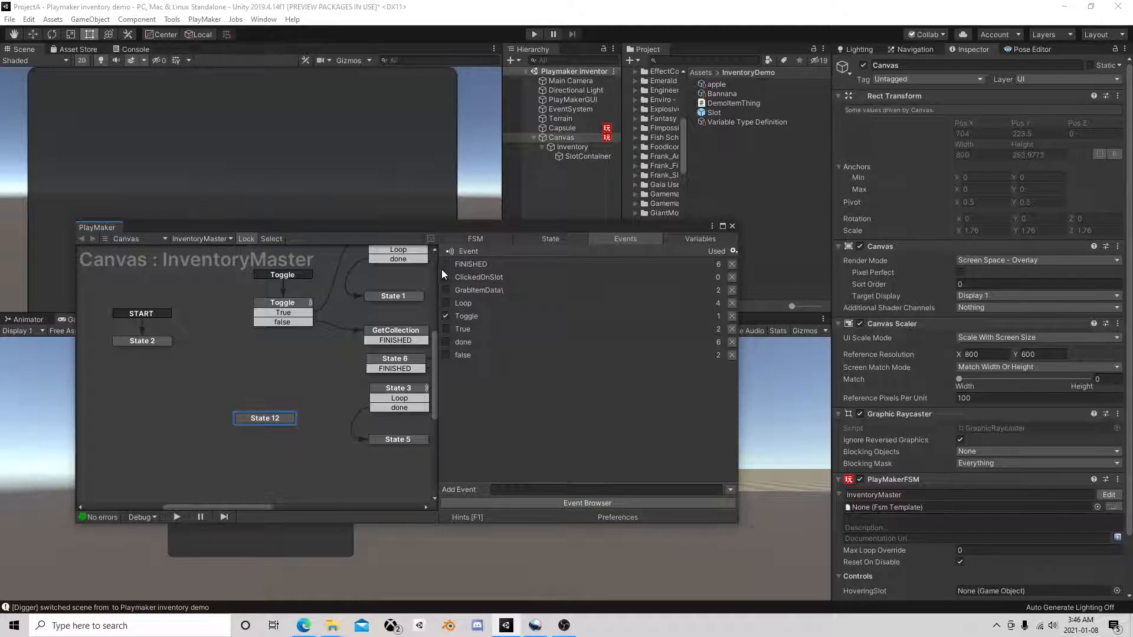
# Add a global ClickedOnSlot transition to State 12, move the state closer below Toggle, and close the FSM editor.
pyautogui.rightClick(262, 422)
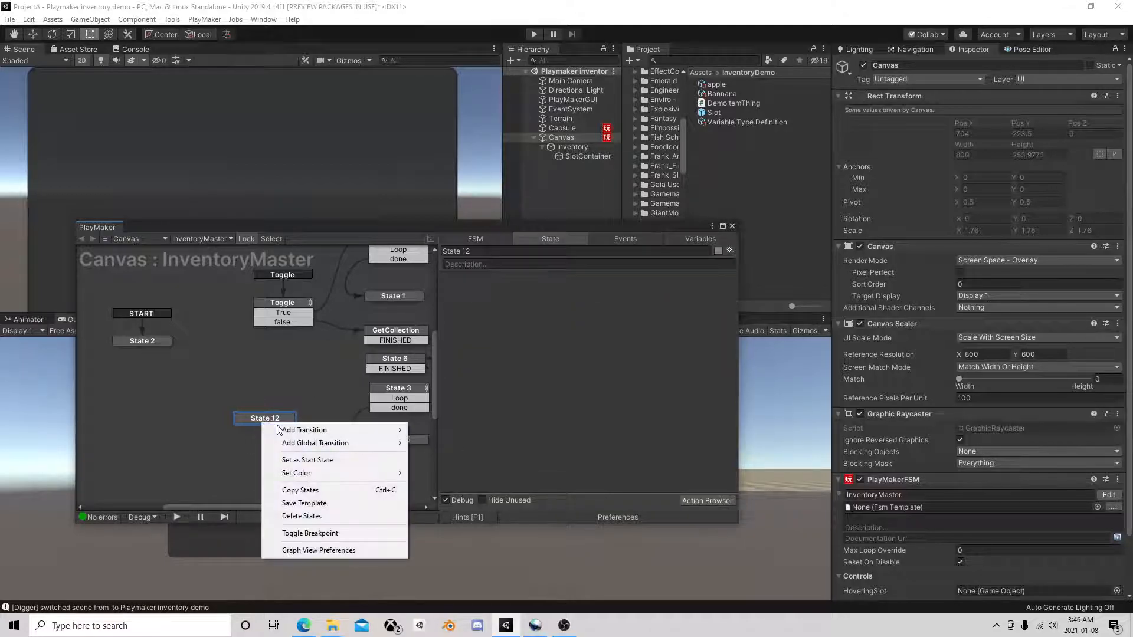
pyautogui.moveTo(330, 443)
pyautogui.click(452, 454)
pyautogui.moveTo(286, 419); pyautogui.dragTo(292, 393)
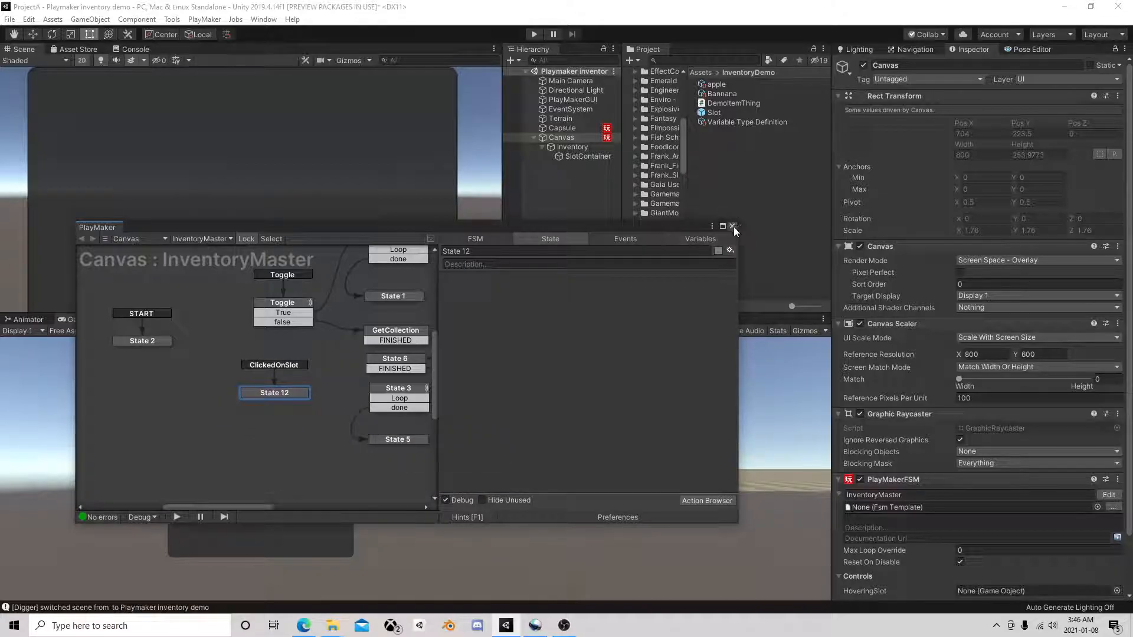
pyautogui.click(733, 227)
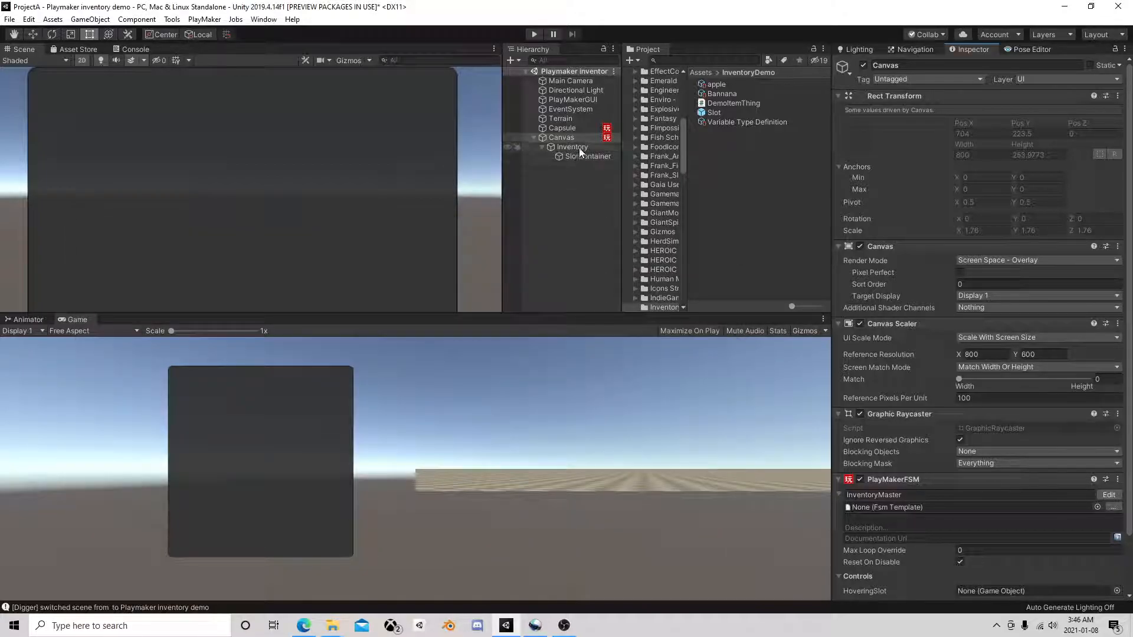
# Open the Slot prefab's FSM and add a Send Event action to State 4.
pyautogui.click(717, 115)
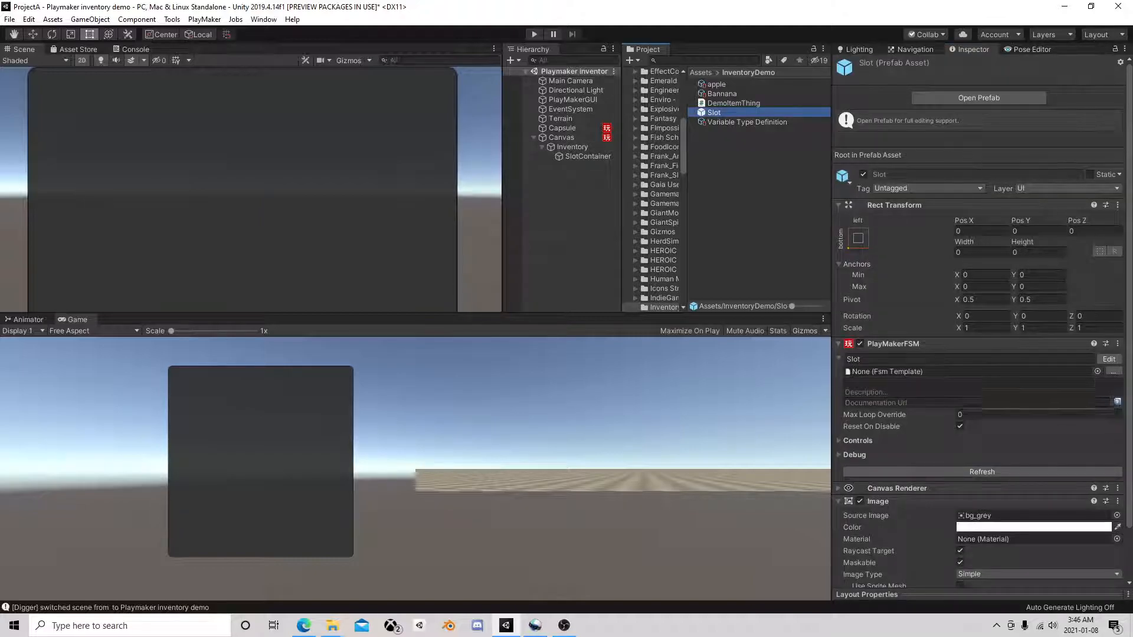
pyautogui.click(1109, 360)
pyautogui.click(250, 339)
pyautogui.click(271, 309)
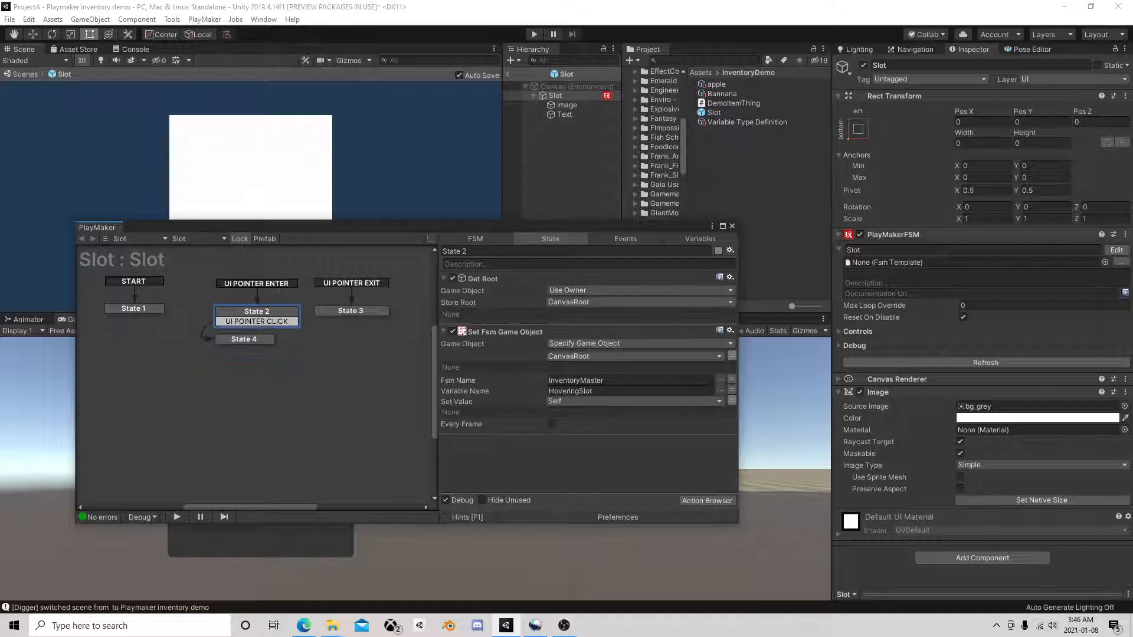
pyautogui.click(244, 339)
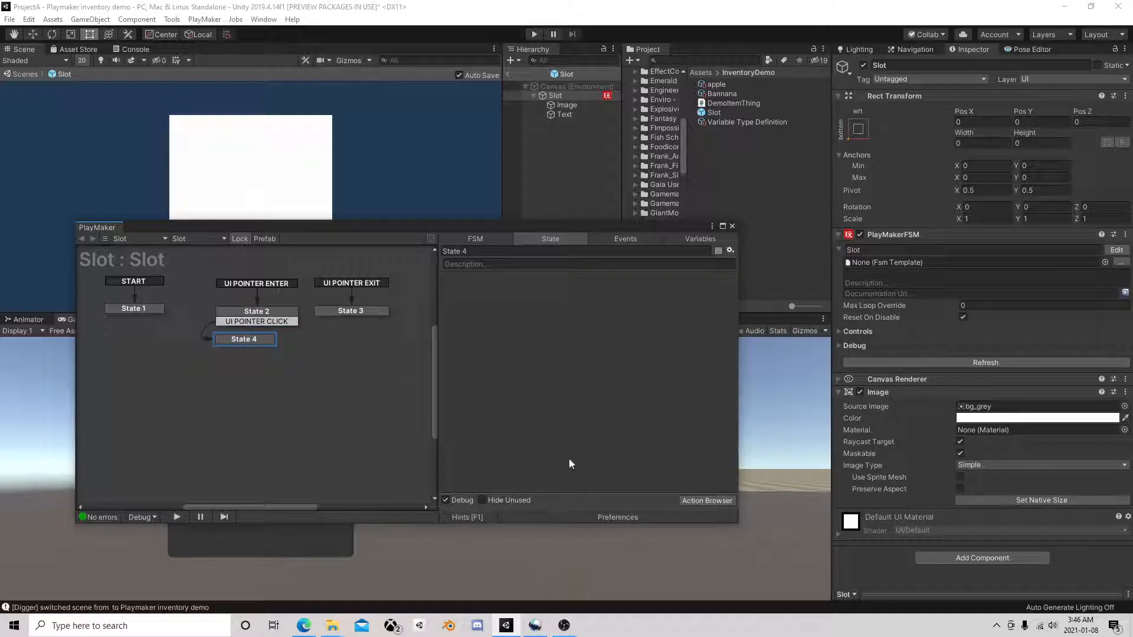
pyautogui.click(701, 501)
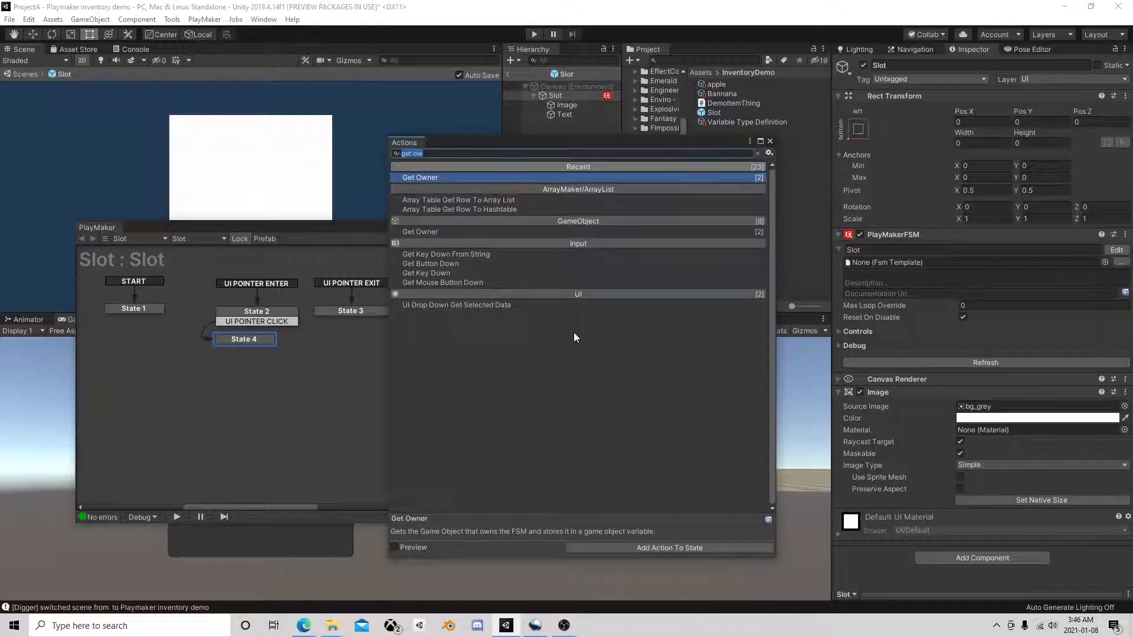
pyautogui.write('send')
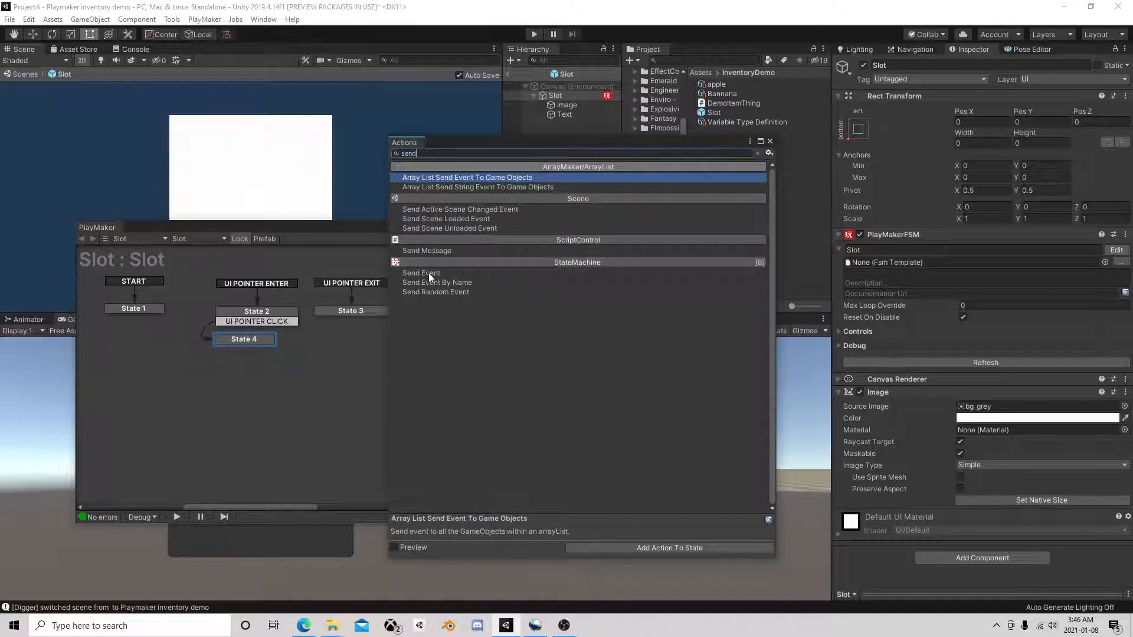
pyautogui.doubleClick(428, 272)
pyautogui.click(770, 142)
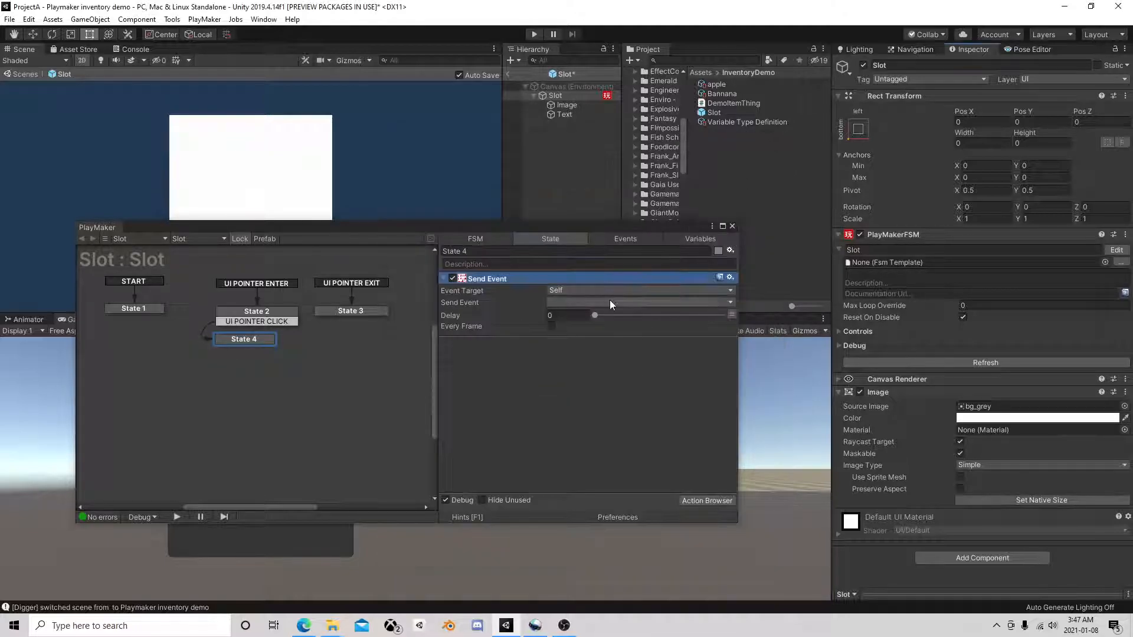
# Set the Send Event target to Game Object FSM, with the CanvasRoot variable as the specified game object.
pyautogui.click(582, 290)
pyautogui.click(589, 331)
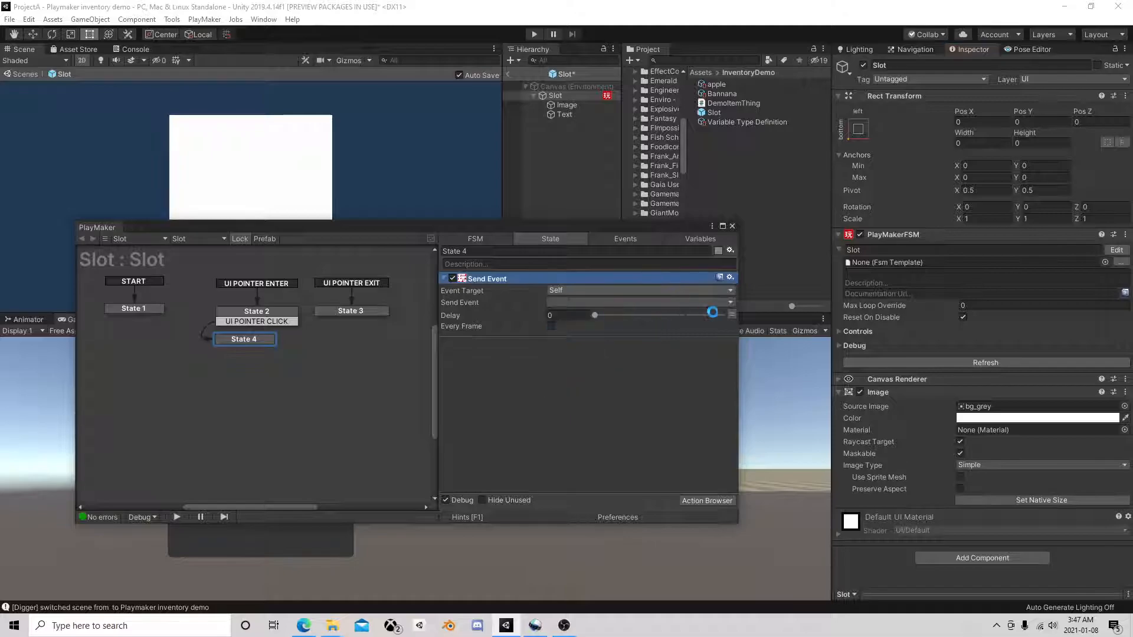
pyautogui.click(664, 302)
pyautogui.click(621, 328)
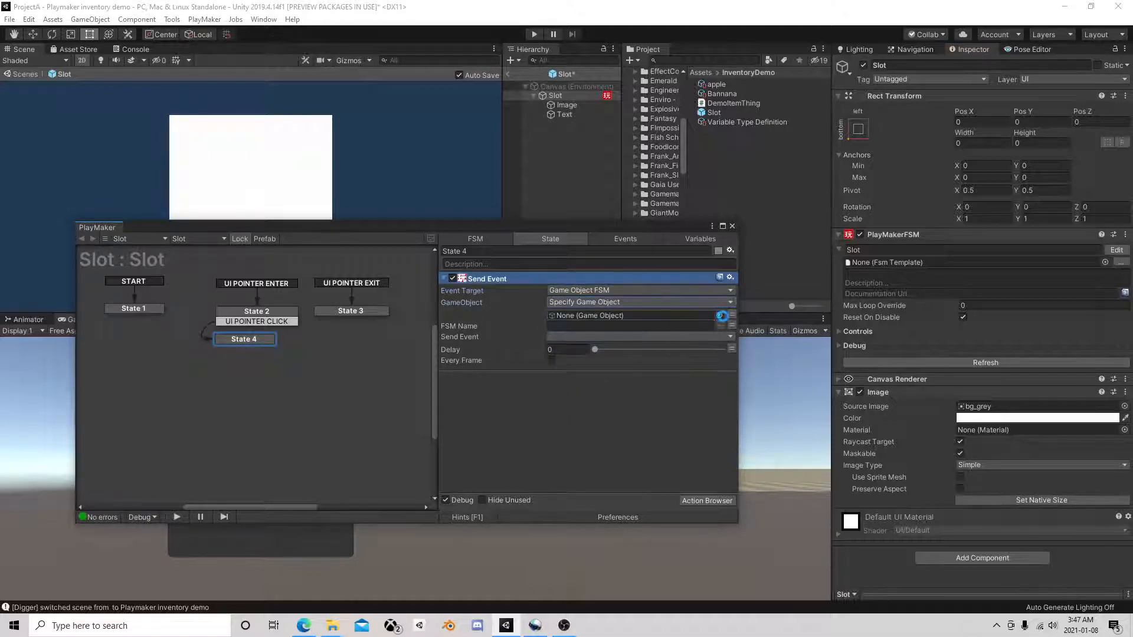
pyautogui.click(664, 316)
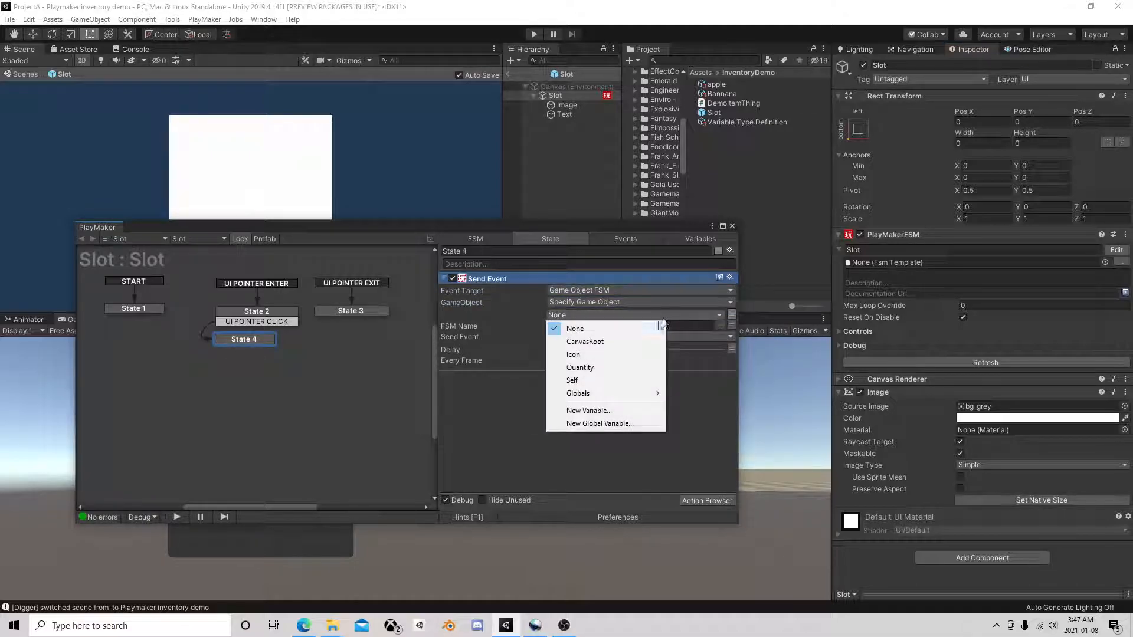
pyautogui.click(584, 341)
# Copy the FSM name InventoryMaster from State 2's Set Fsm Game Object action into State 4's Send Event action.
pyautogui.click(278, 322)
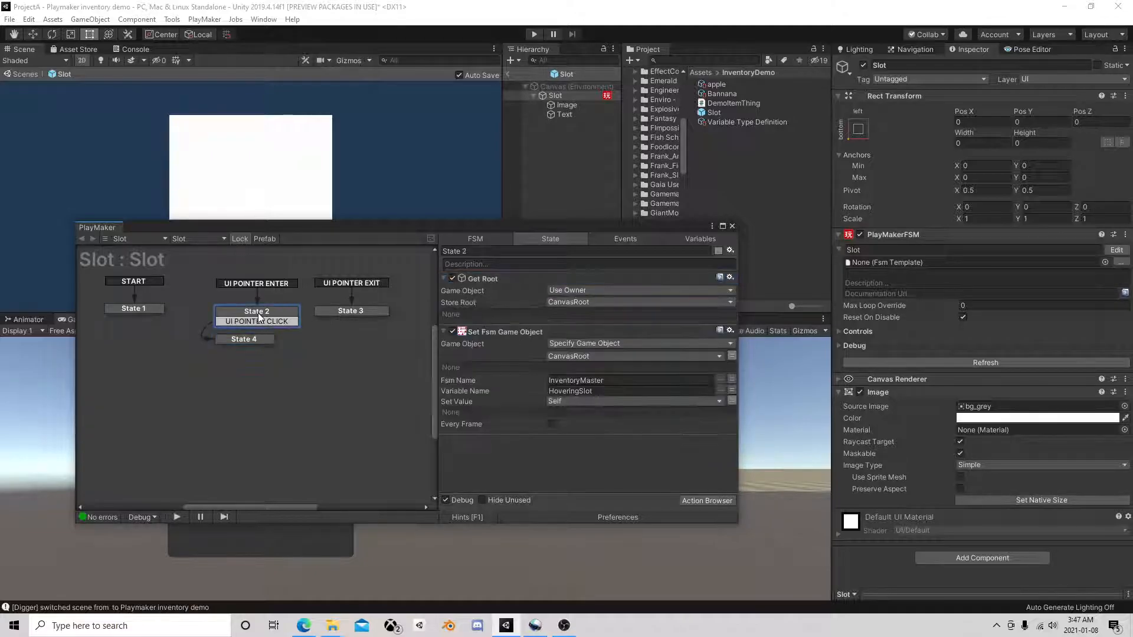
pyautogui.click(621, 381)
pyautogui.hotkey('ctrl', 'c')
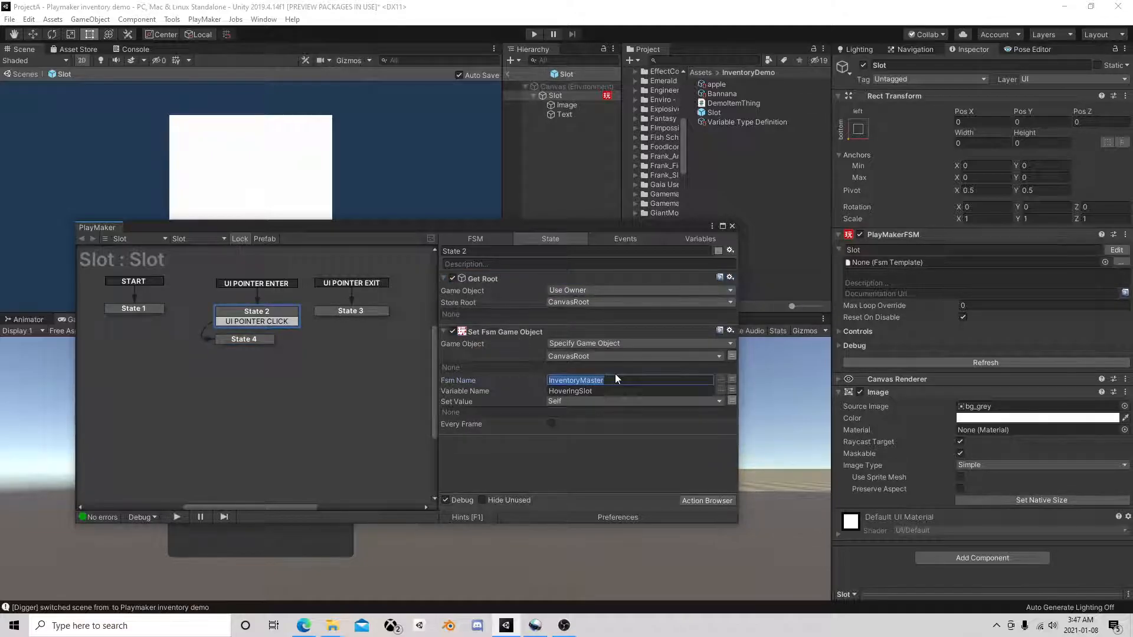
pyautogui.click(262, 339)
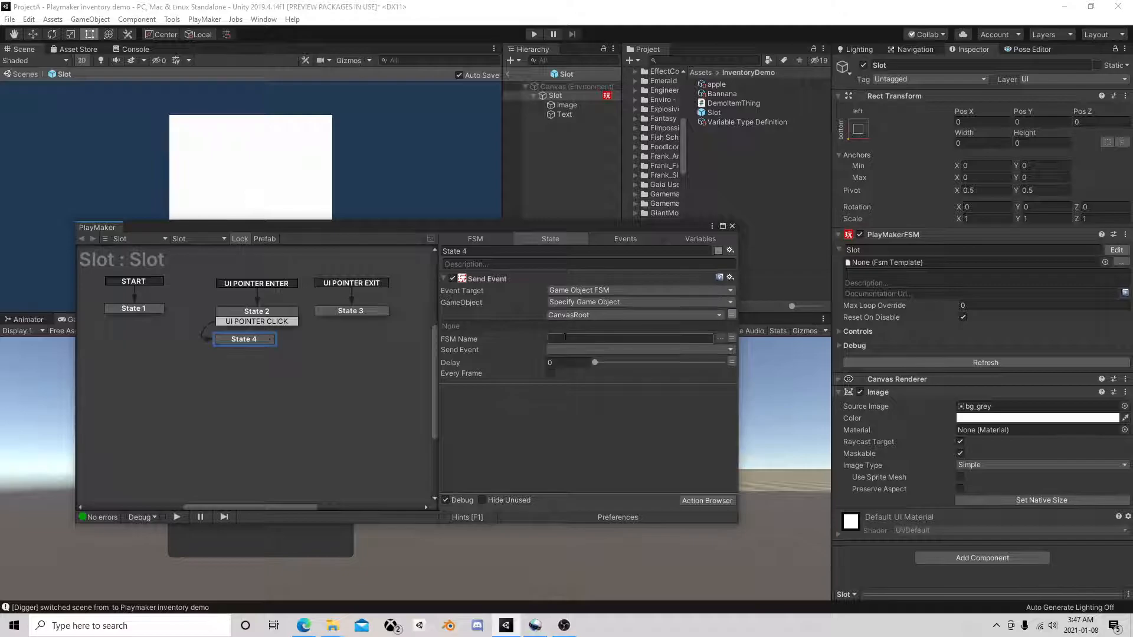
pyautogui.hotkey('ctrl', 'v')
pyautogui.click(568, 420)
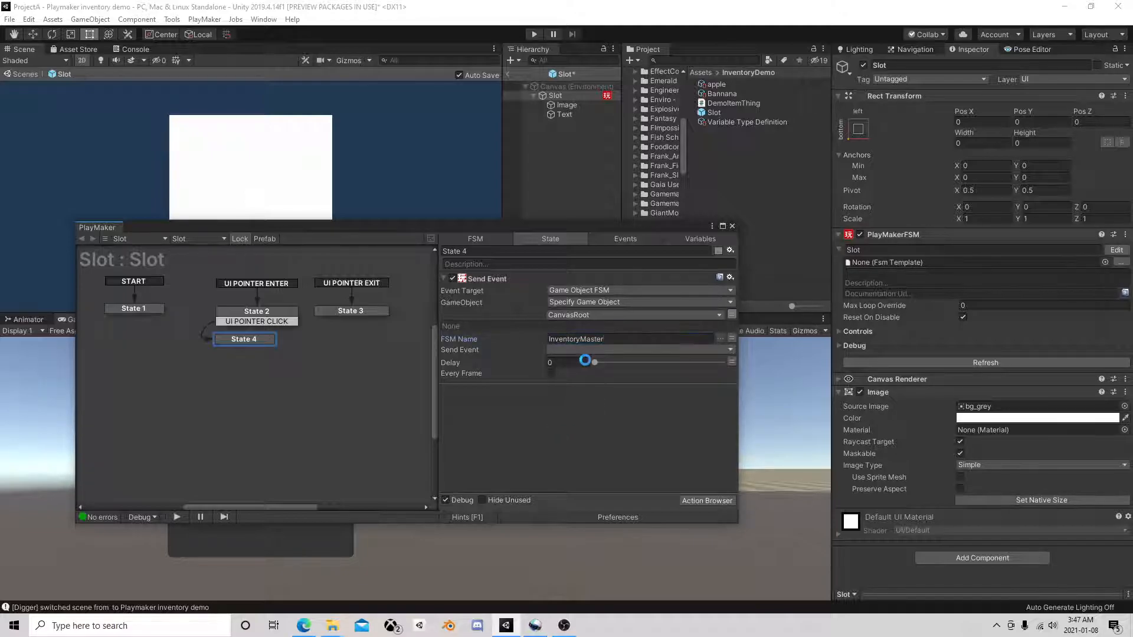
# Choose the global event ClickedOnSlot as the event to send from State 4 and close the FSM editor.
pyautogui.click(580, 350)
pyautogui.moveTo(590, 379)
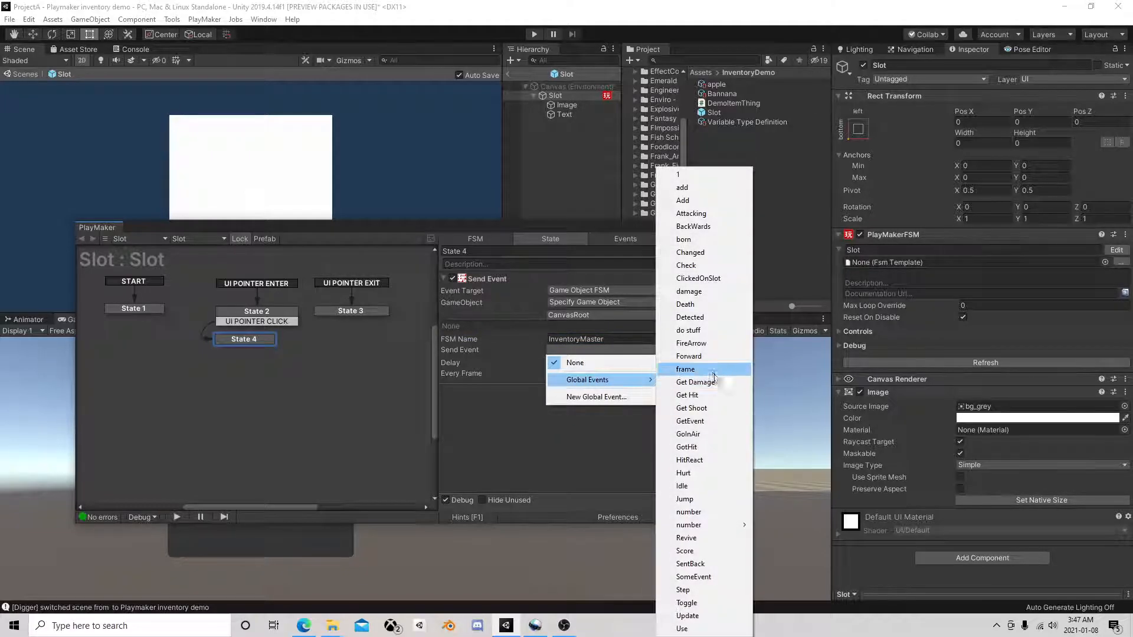
pyautogui.click(714, 280)
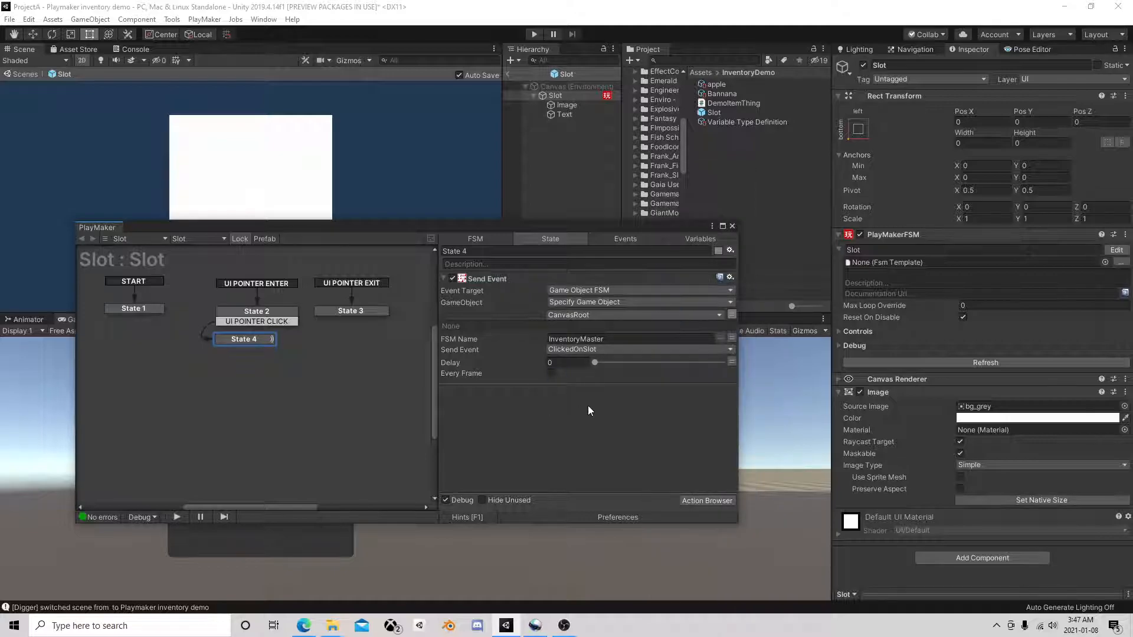
pyautogui.click(733, 226)
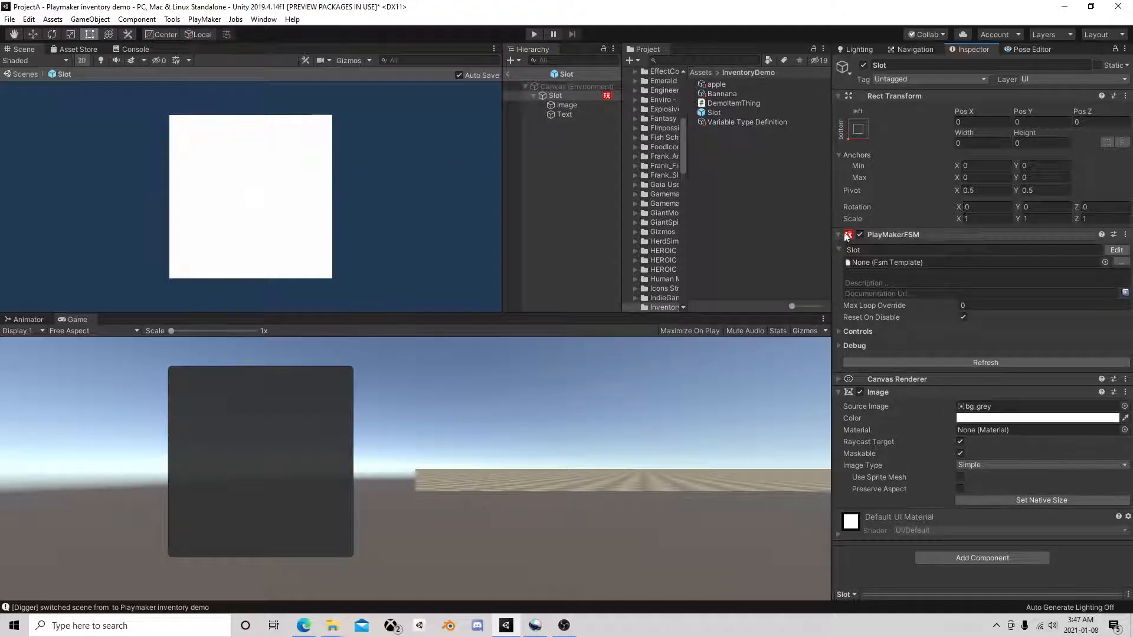
# Leave the Slot prefab, open the Canvas's InventoryMaster FSM, and move its window clear of the Game view's inventory.
pyautogui.click(507, 75)
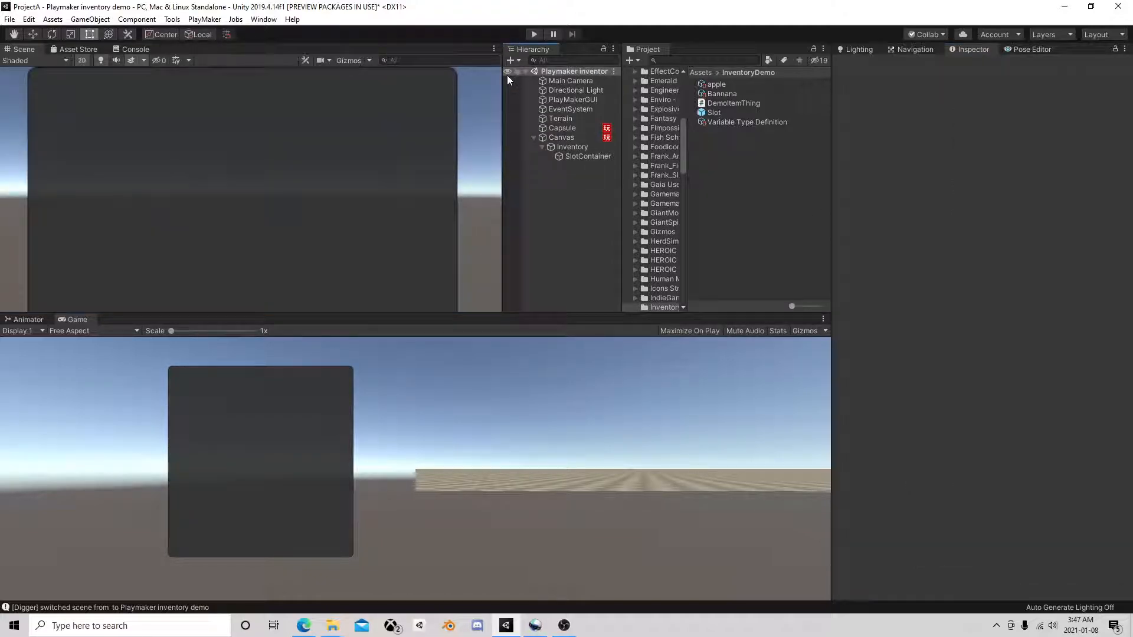
pyautogui.click(567, 137)
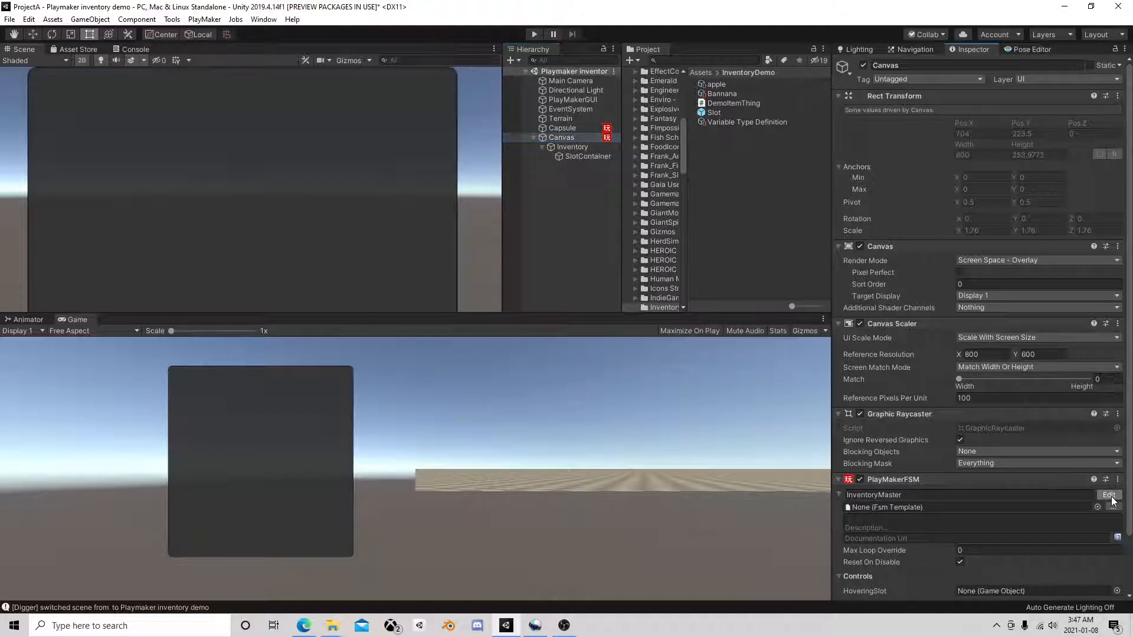
pyautogui.click(1109, 495)
pyautogui.moveTo(453, 229); pyautogui.dragTo(752, 79)
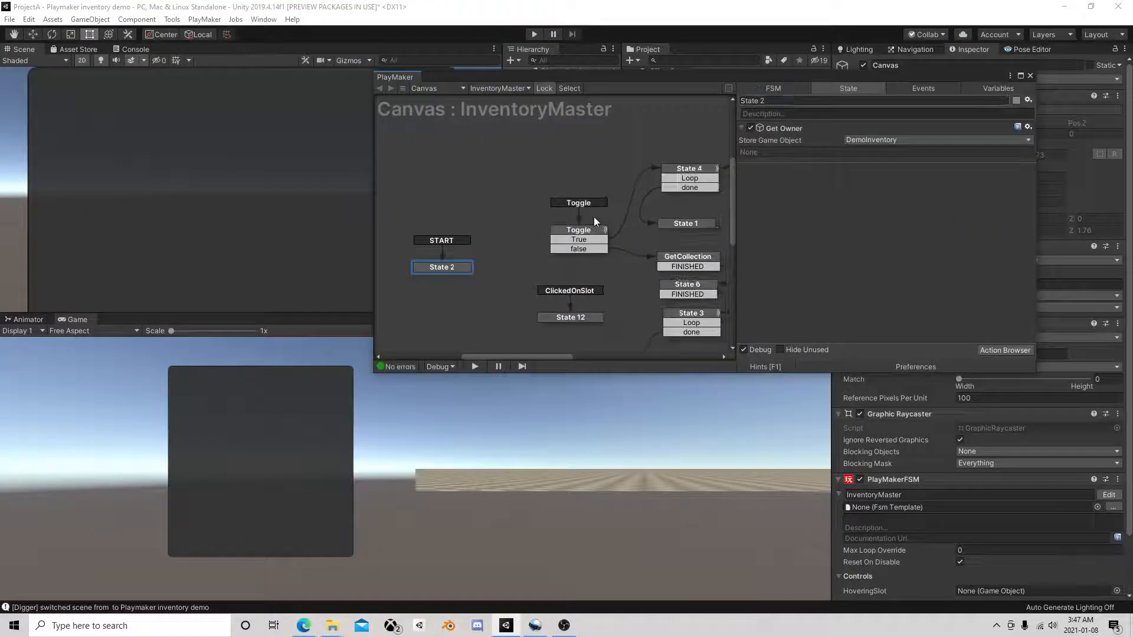
# Test the slot click in play mode by opening the inventory and clicking the banana slot, and stop playing.
pyautogui.click(541, 33)
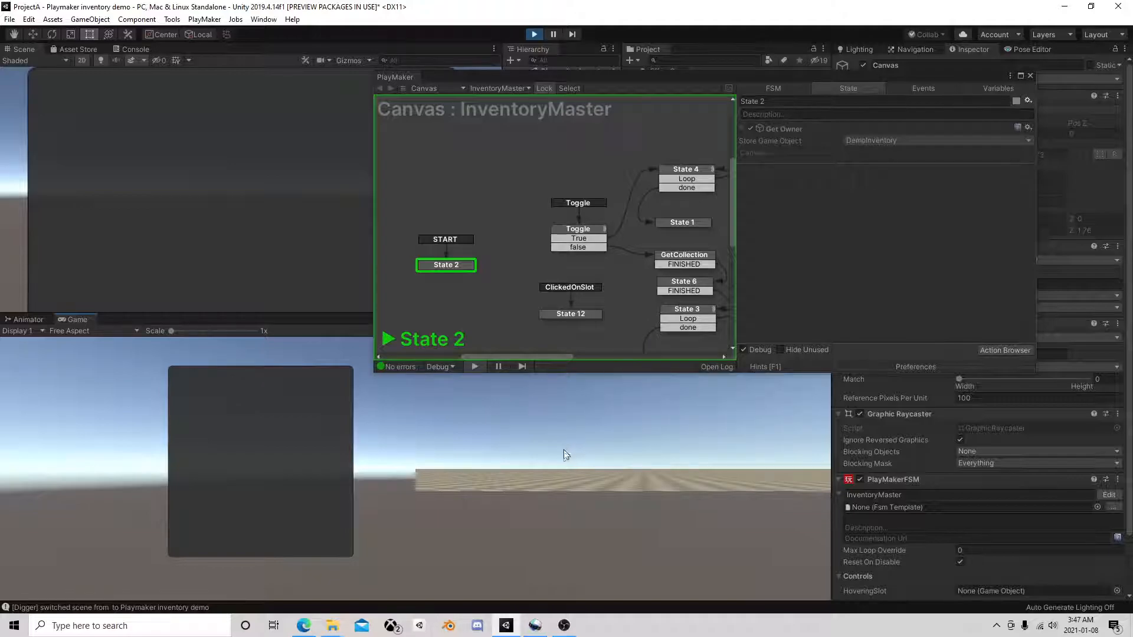
pyautogui.press('i')
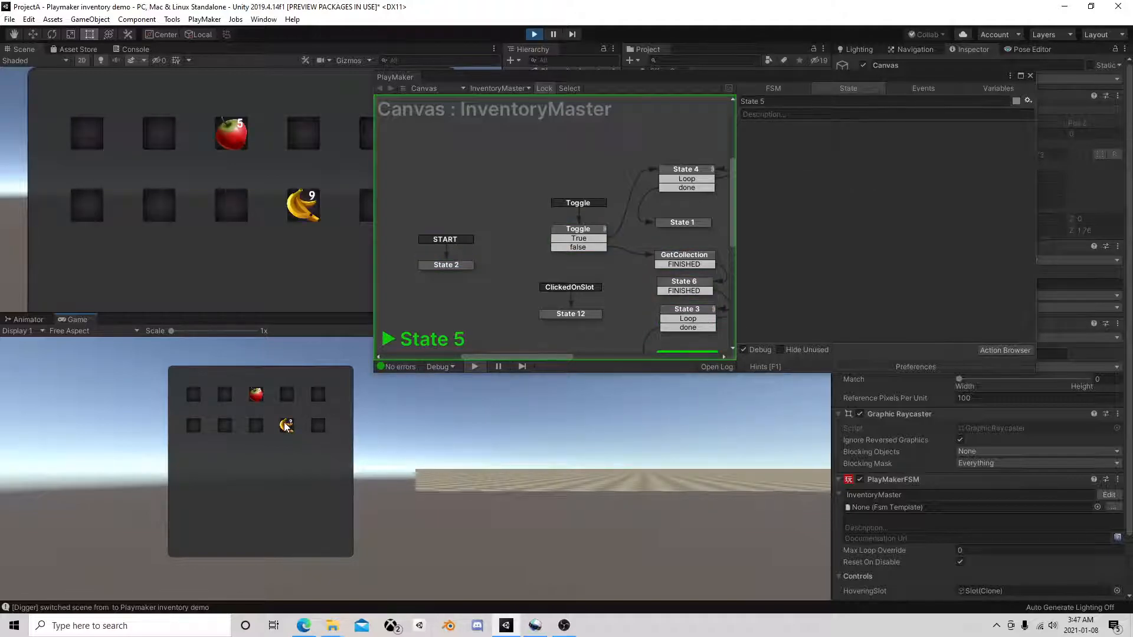
pyautogui.click(286, 428)
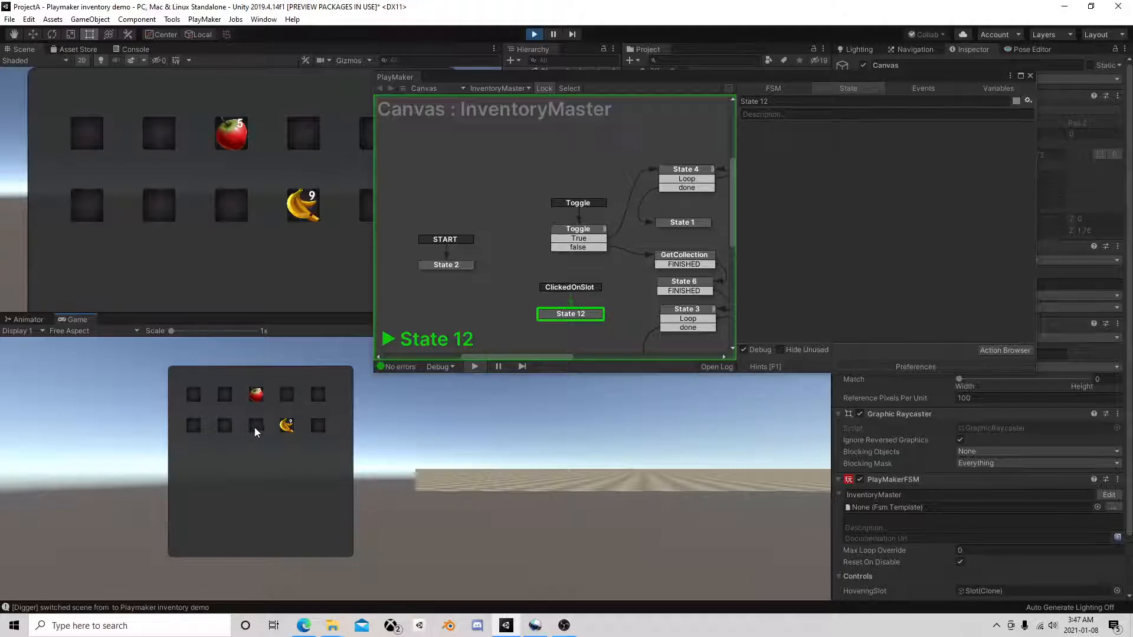
pyautogui.click(534, 34)
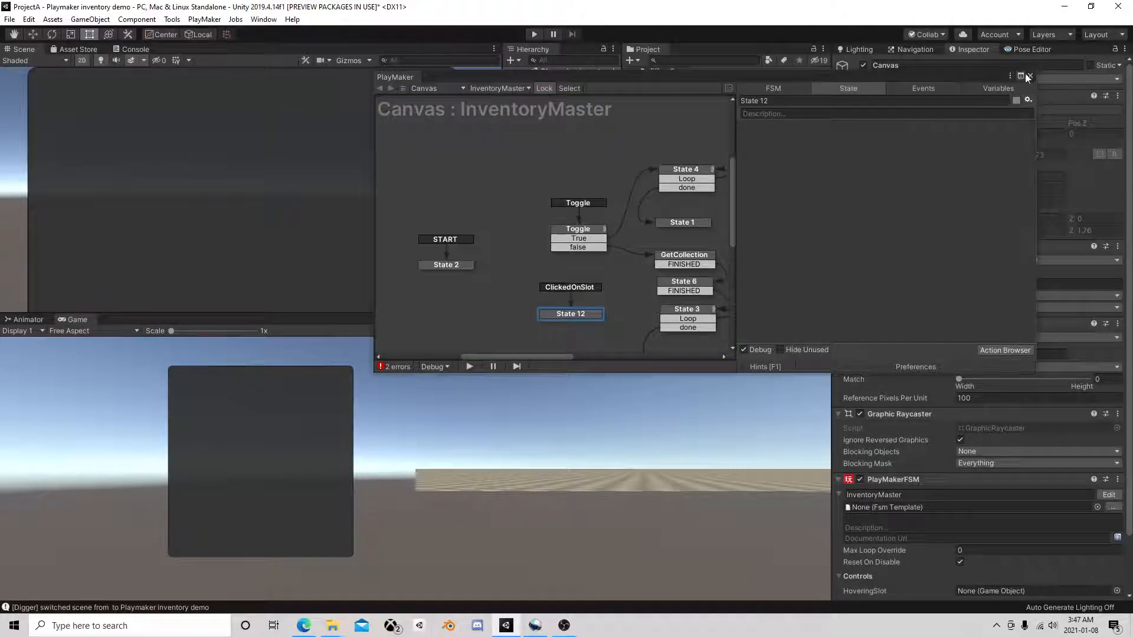
# Reopen the Slot prefab's FSM and delete the UI POINTER CLICK transition from State 2.
pyautogui.click(1030, 76)
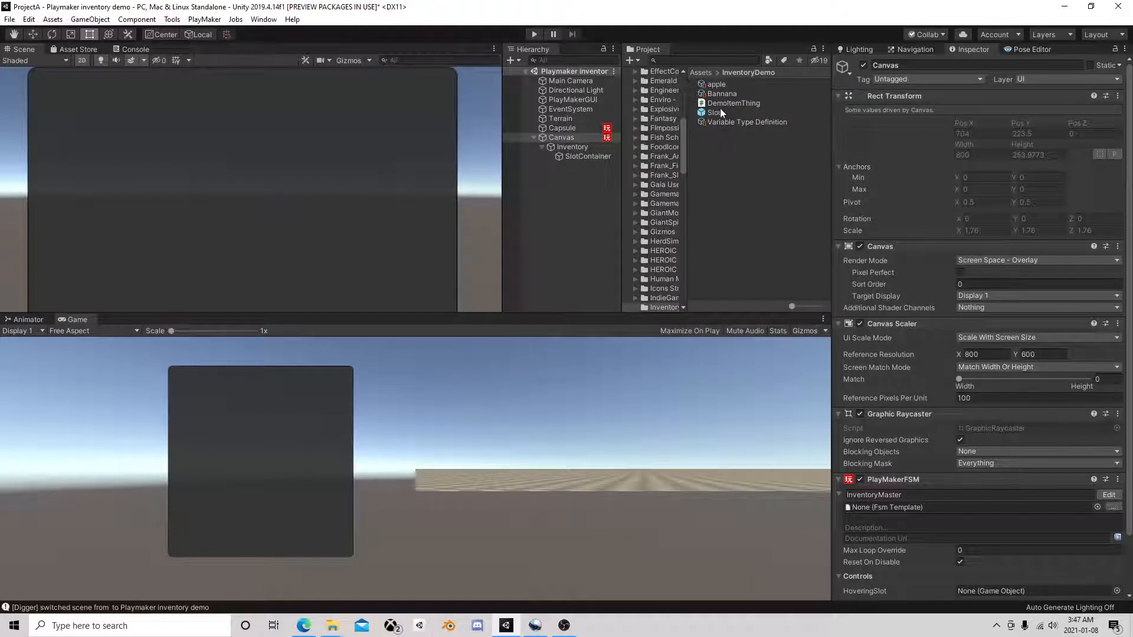
pyautogui.click(715, 112)
pyautogui.click(971, 95)
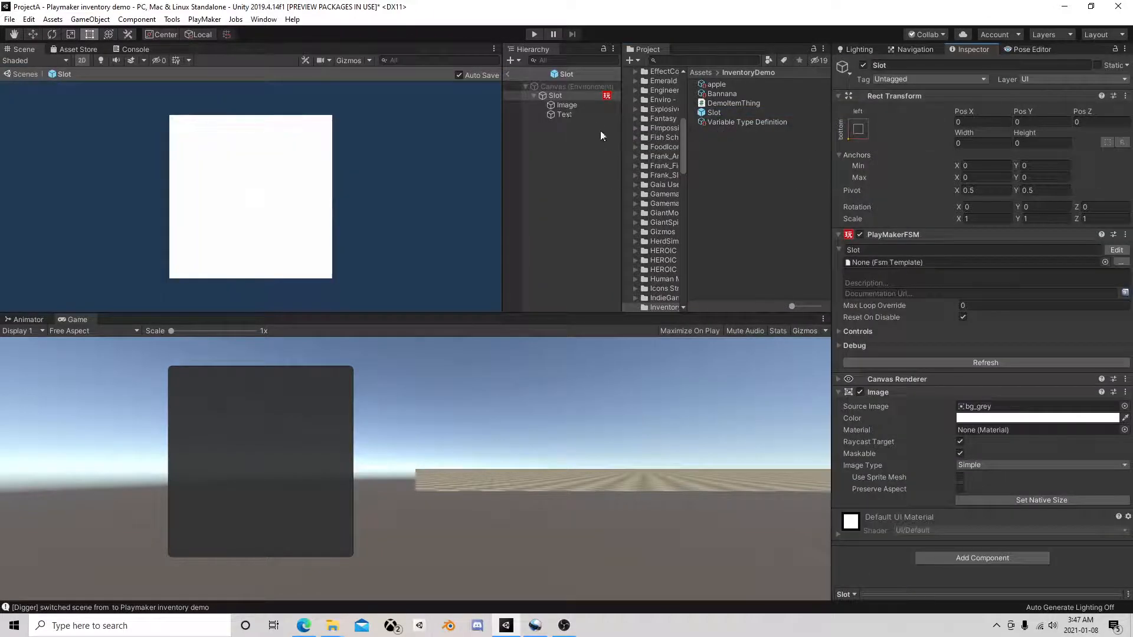
pyautogui.click(1117, 249)
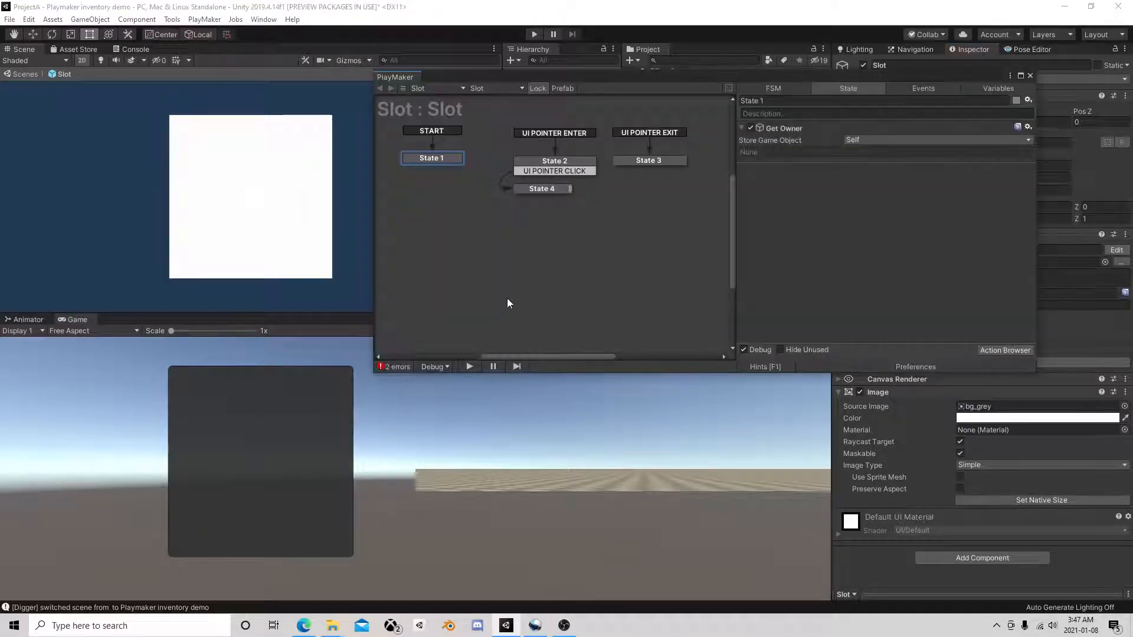
pyautogui.click(565, 171)
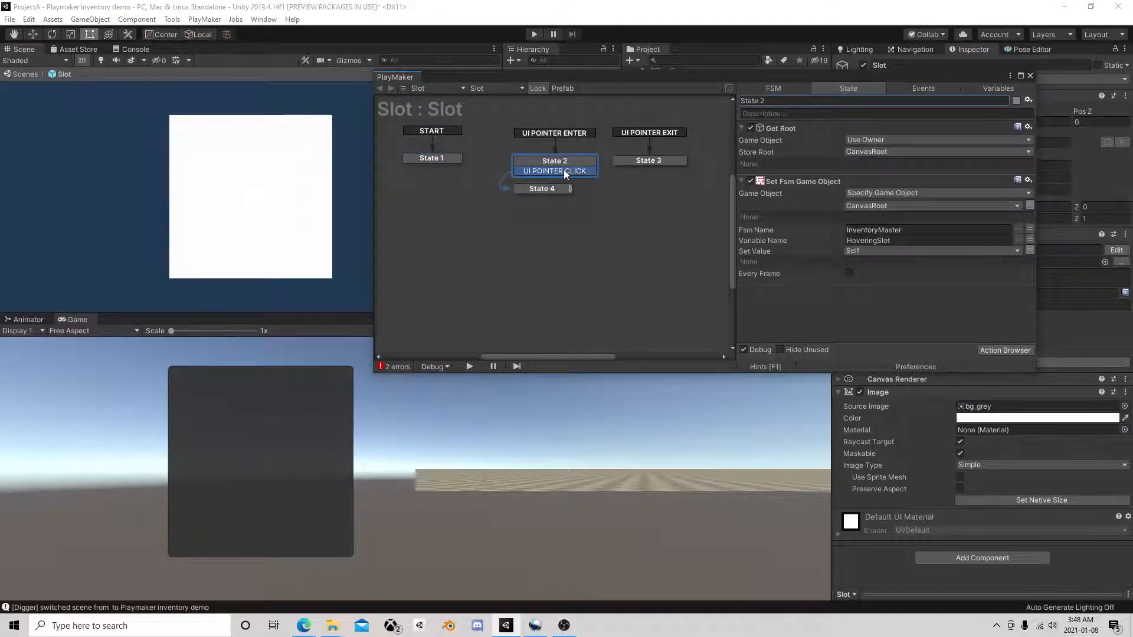
pyautogui.rightClick(564, 169)
pyautogui.click(596, 323)
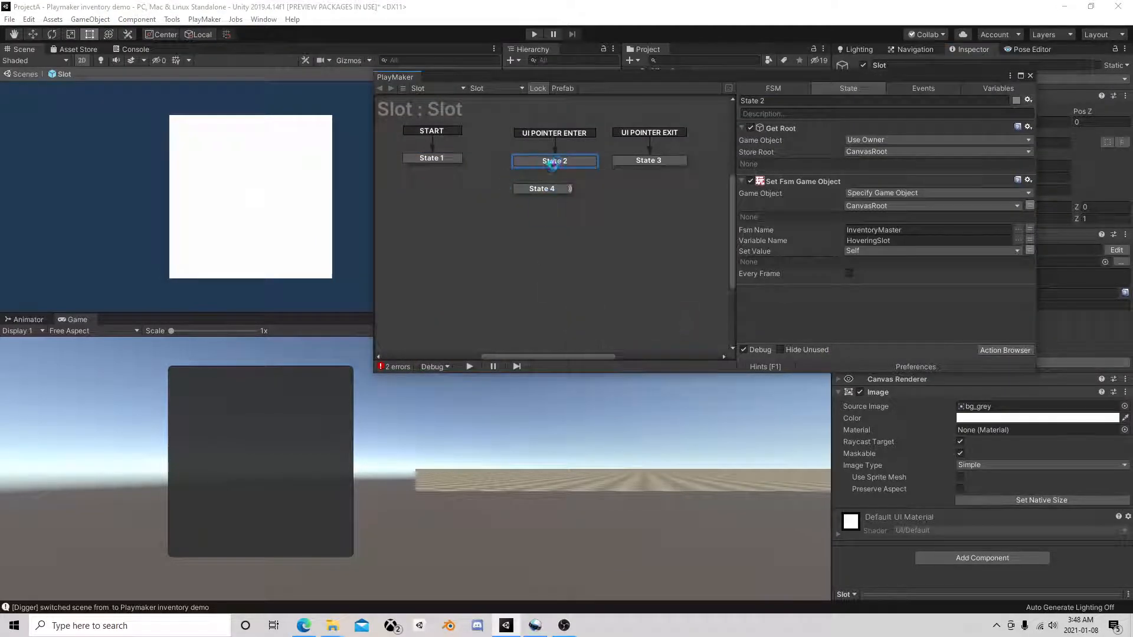
pyautogui.rightClick(558, 161)
pyautogui.moveTo(602, 184)
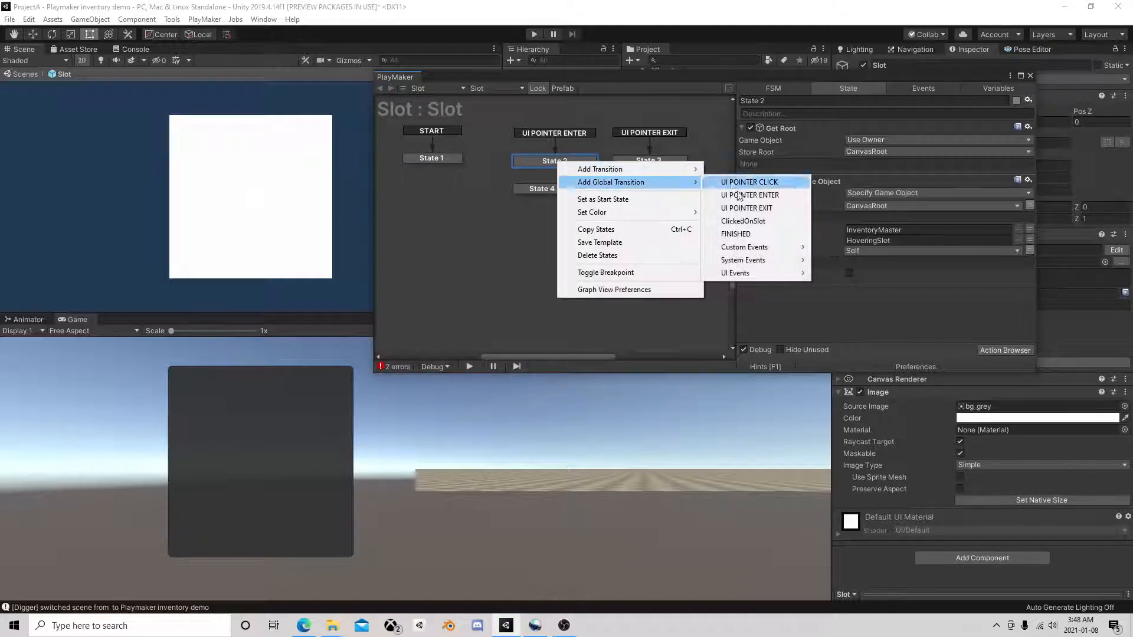
pyautogui.moveTo(749, 274)
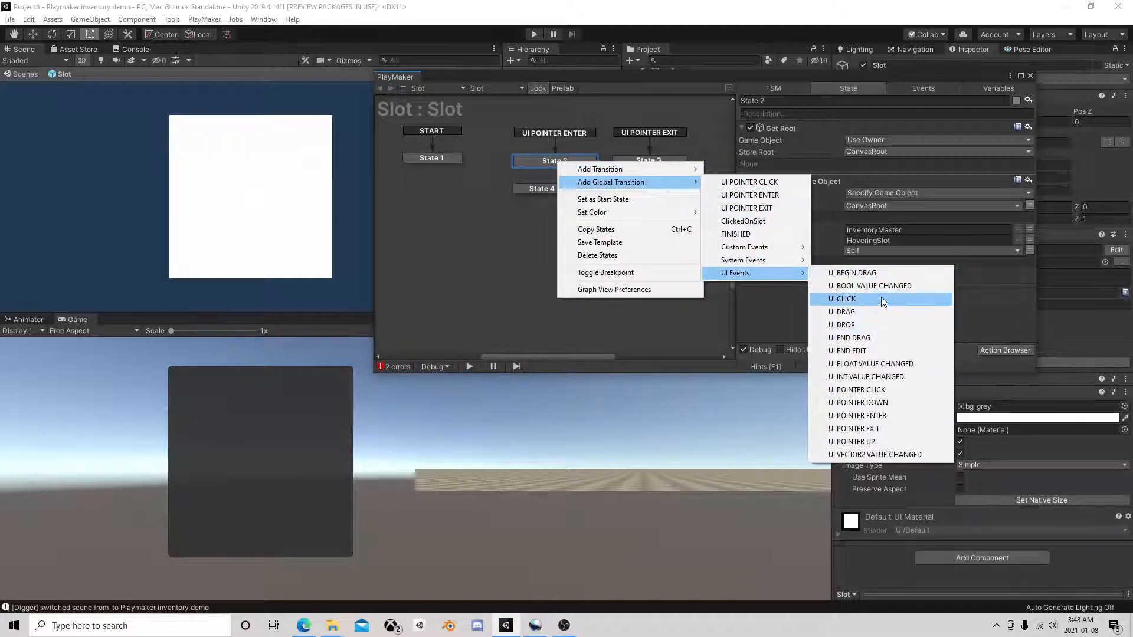
pyautogui.click(886, 404)
pyautogui.rightClick(565, 133)
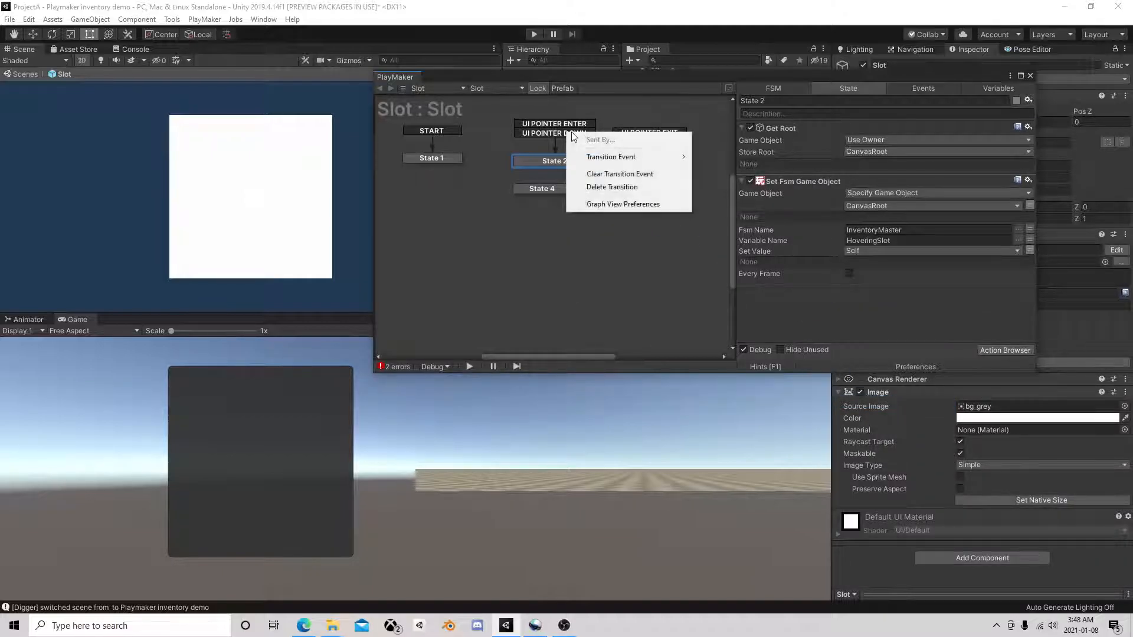
pyautogui.click(612, 186)
# Add a UI POINTER DOWN transition from State 2 to State 4, close the FSM editor, and leave the Slot prefab.
pyautogui.rightClick(562, 162)
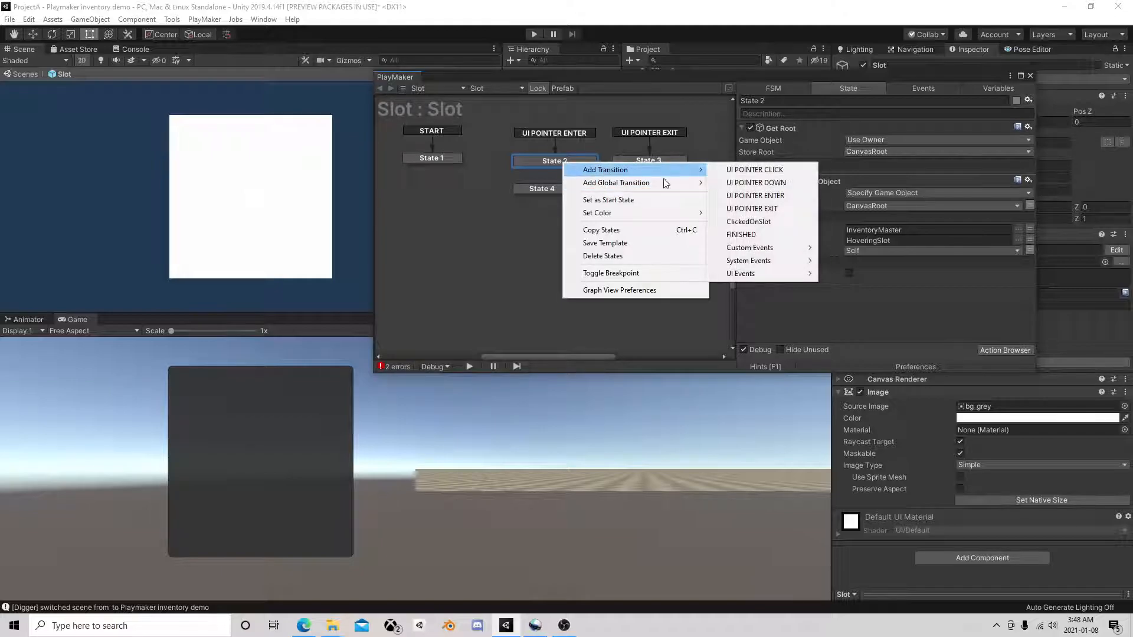
pyautogui.click(789, 183)
pyautogui.moveTo(565, 172); pyautogui.dragTo(547, 186)
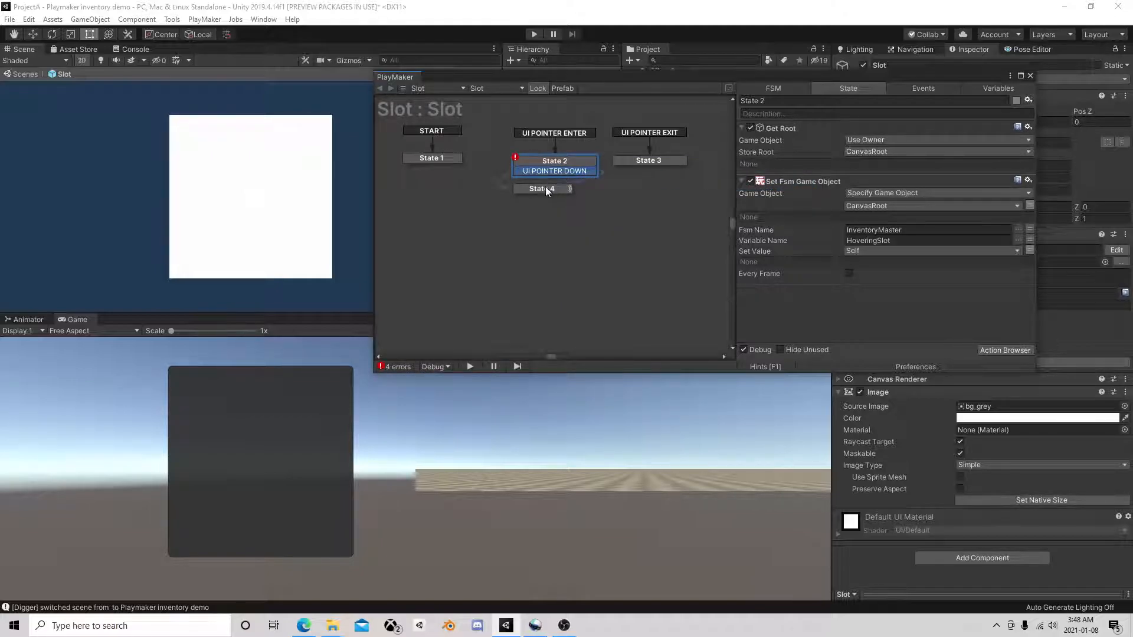
pyautogui.click(1031, 76)
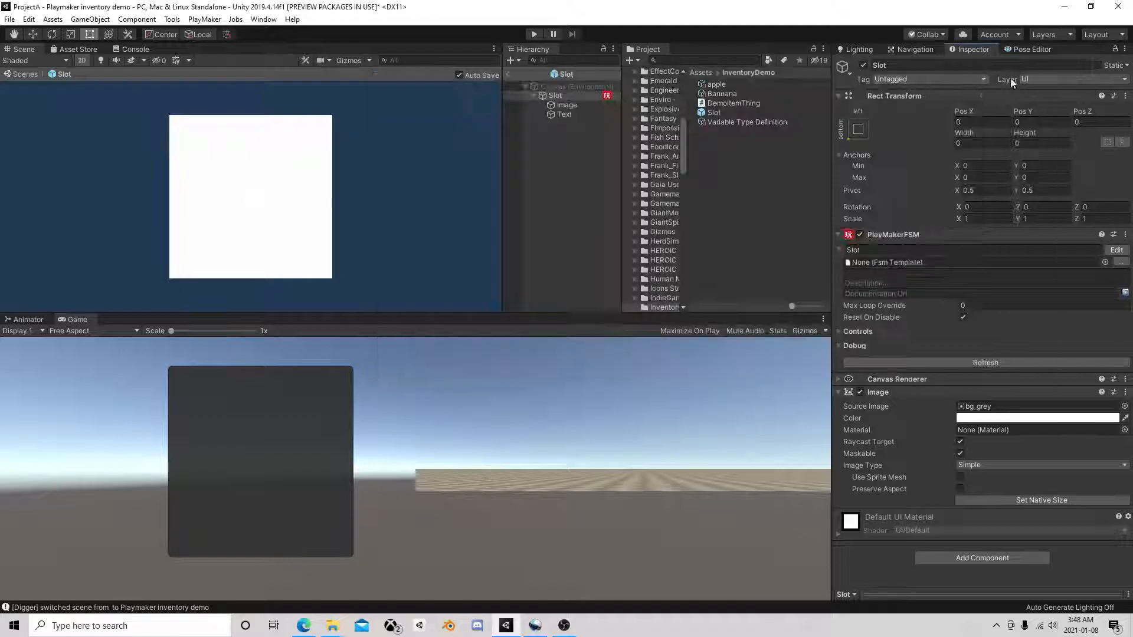
pyautogui.click(508, 74)
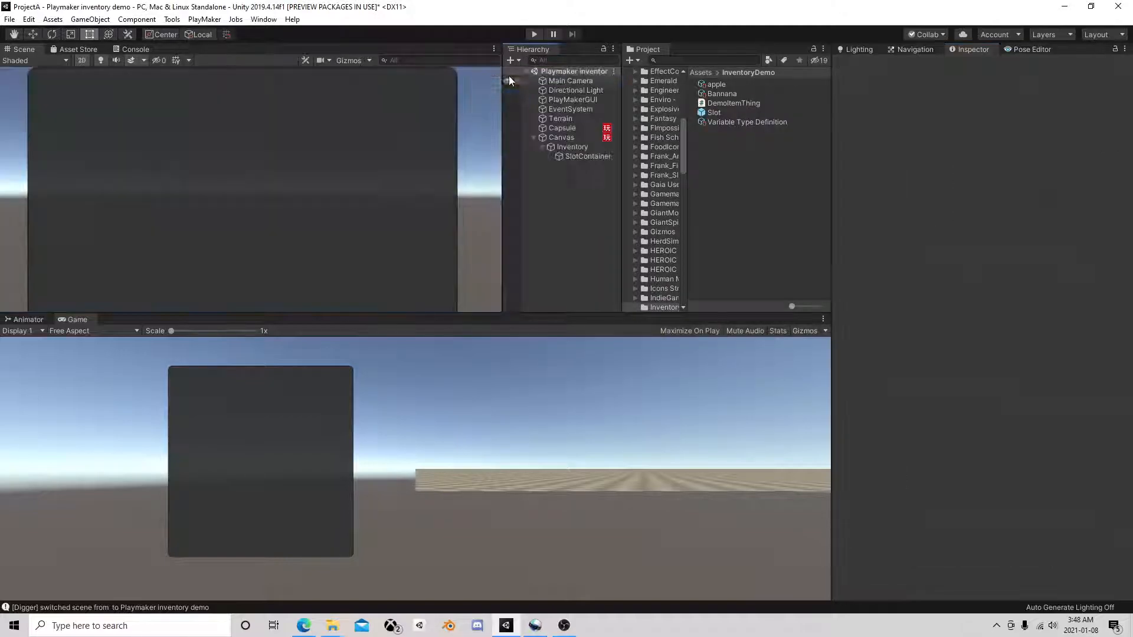
# Test slot presses in play mode with the Canvas's InventoryMaster FSM open, then stop playing and close the FSM editor.
pyautogui.click(534, 34)
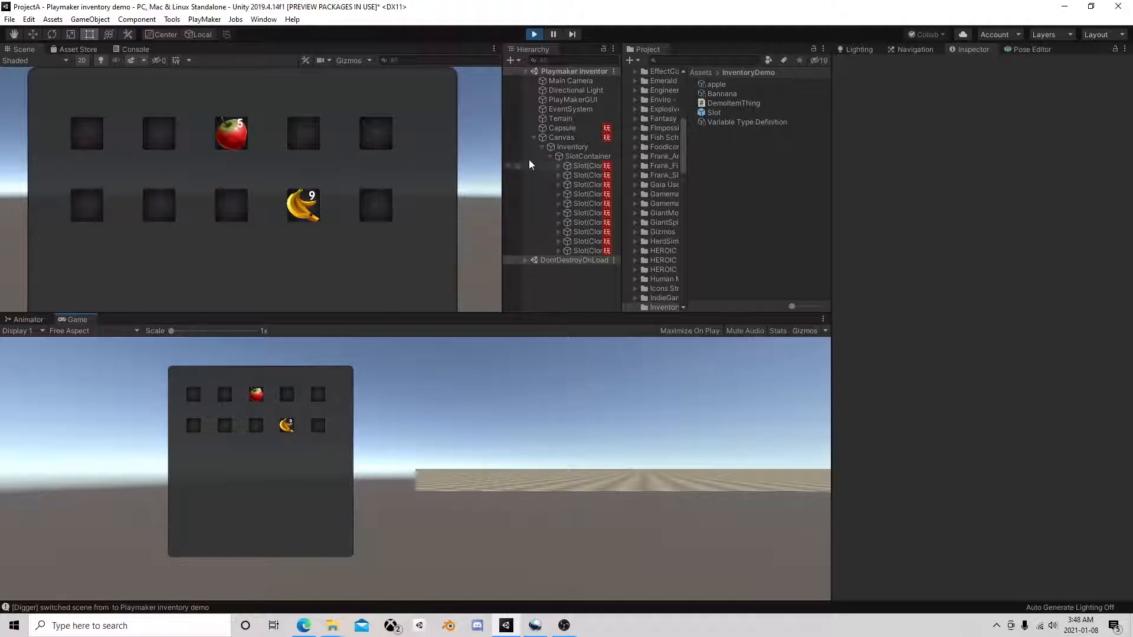
pyautogui.click(565, 137)
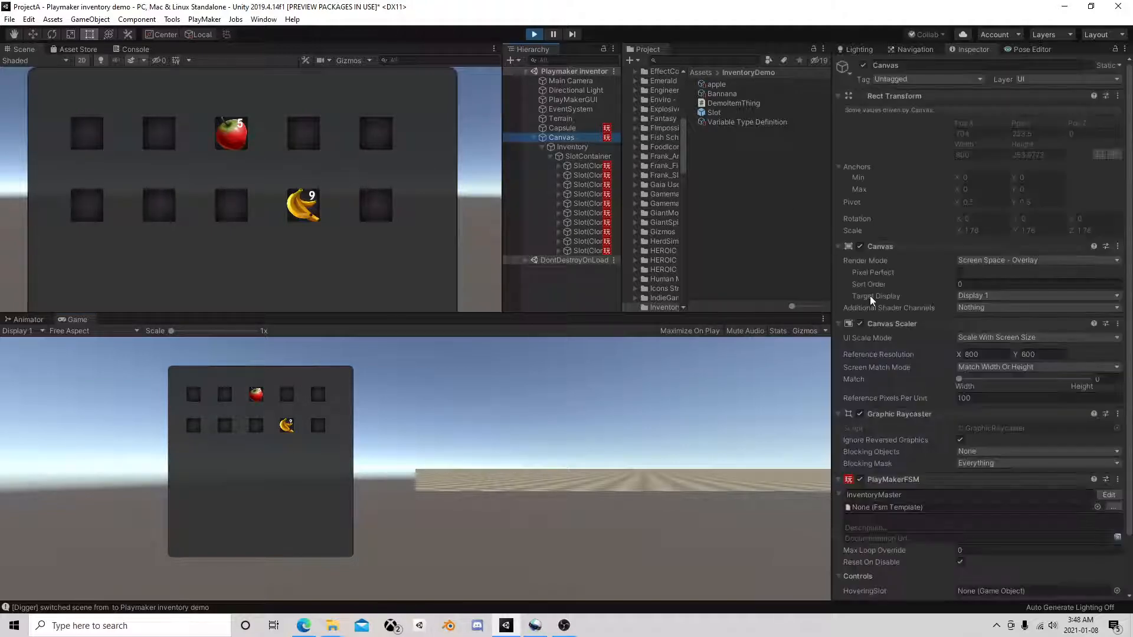
pyautogui.click(1109, 494)
pyautogui.click(318, 424)
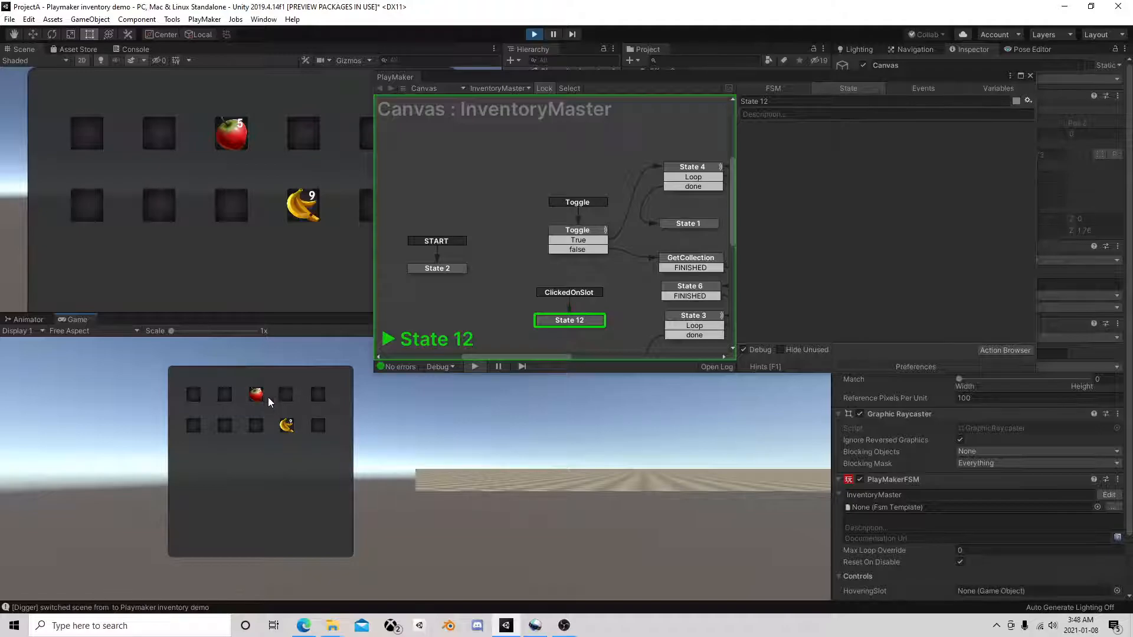
pyautogui.click(534, 34)
pyautogui.click(1029, 76)
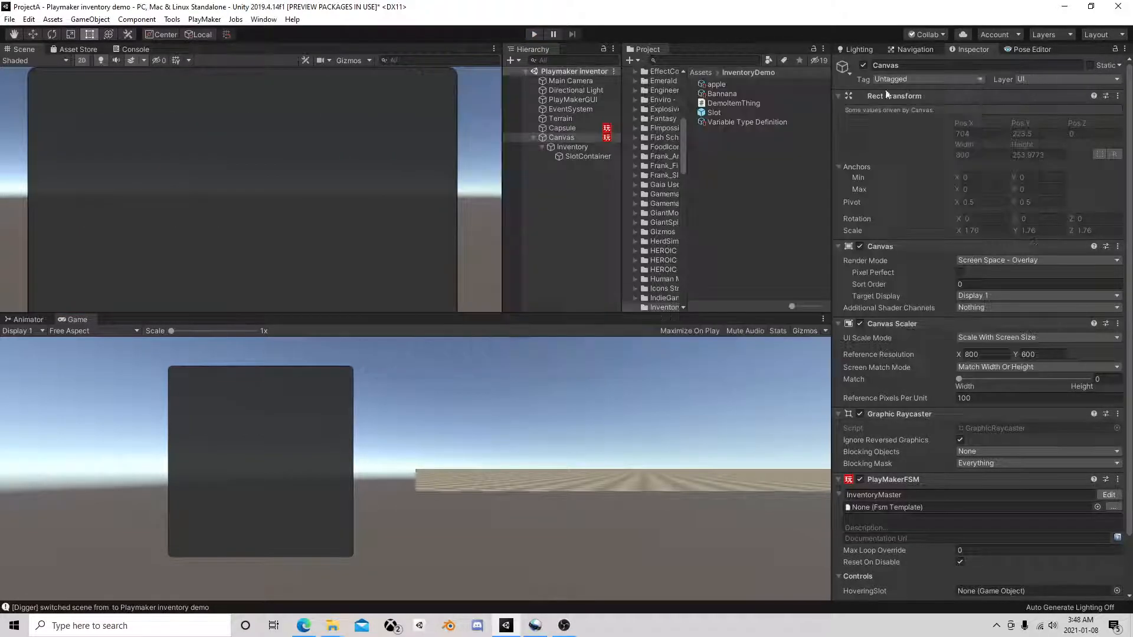
# Reopen the Slot prefab's FSM, add a FINISHED transition from State 4 back to State 2, and return to the scene.
pyautogui.click(761, 112)
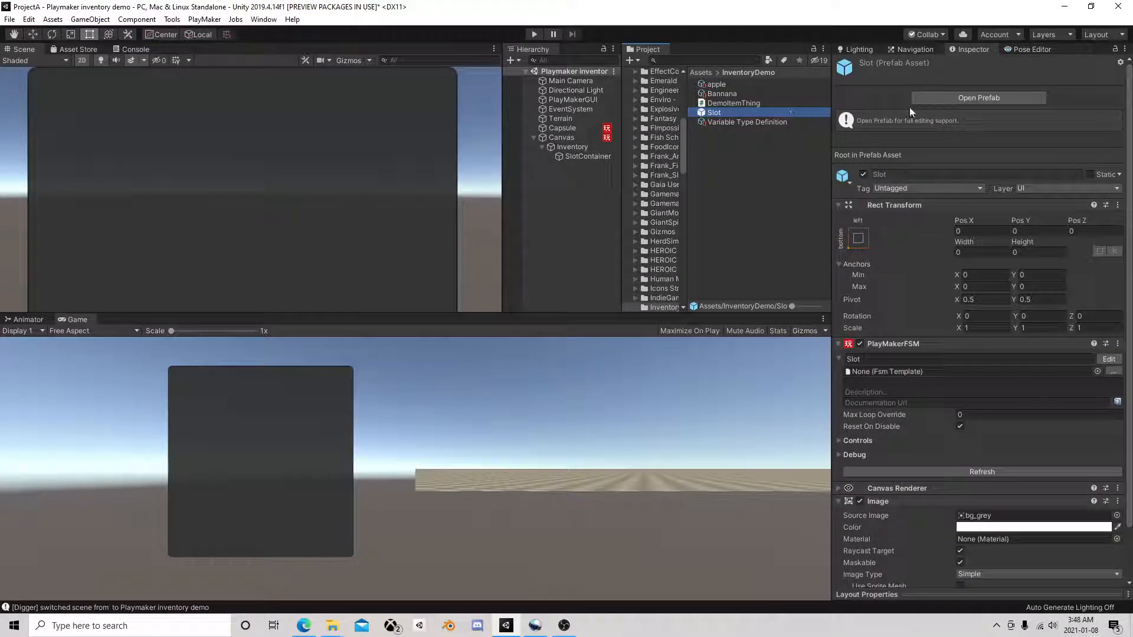
pyautogui.click(958, 97)
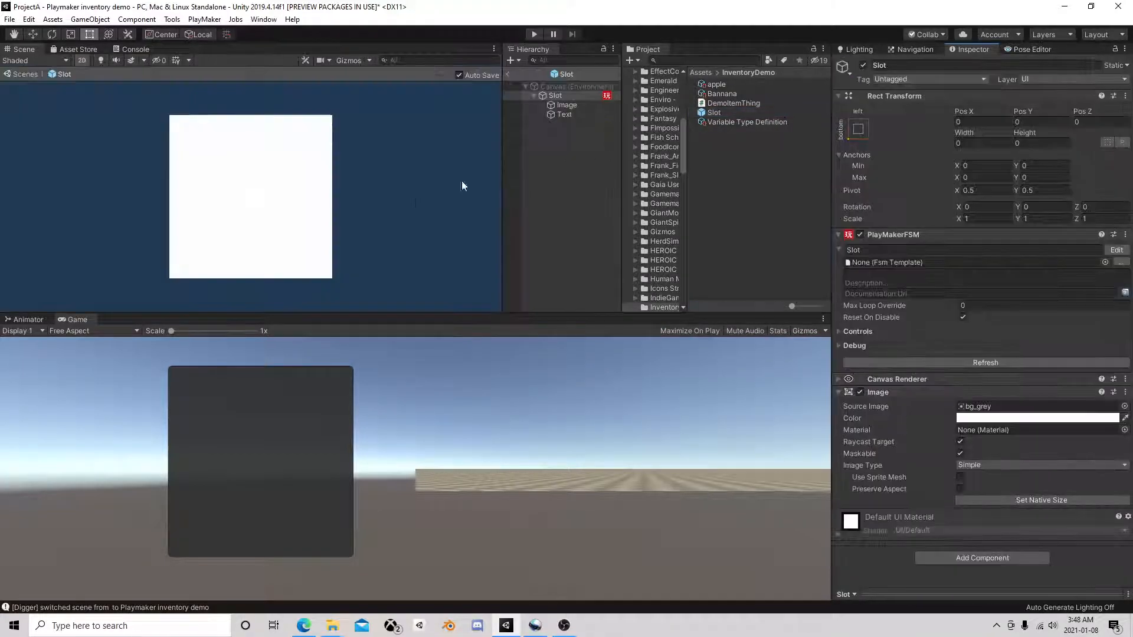
pyautogui.click(1116, 250)
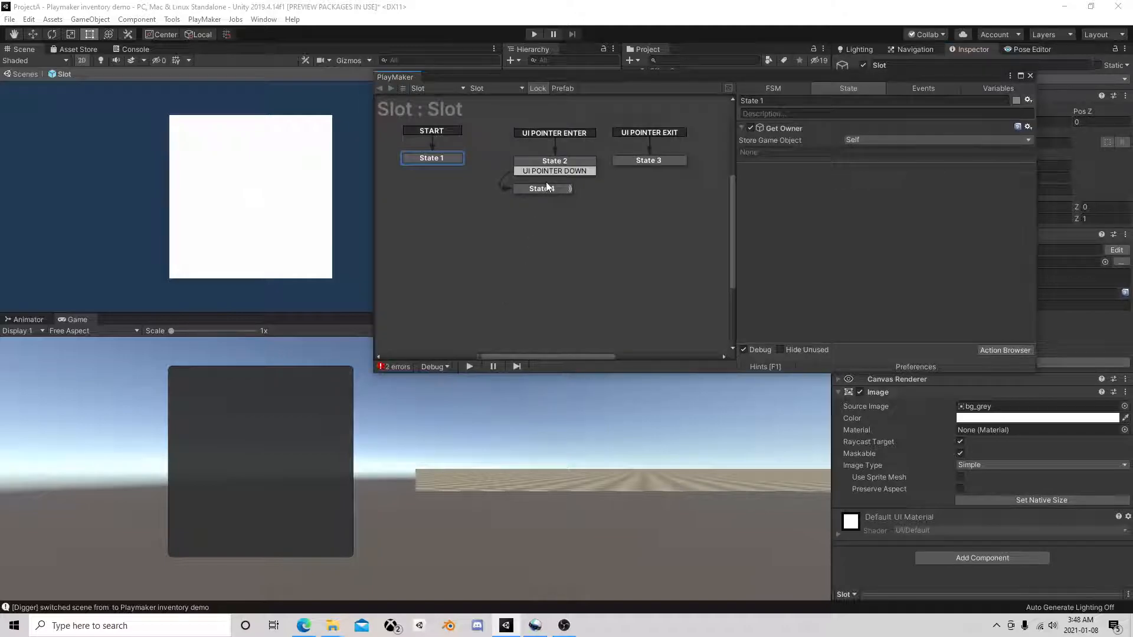
pyautogui.click(546, 189)
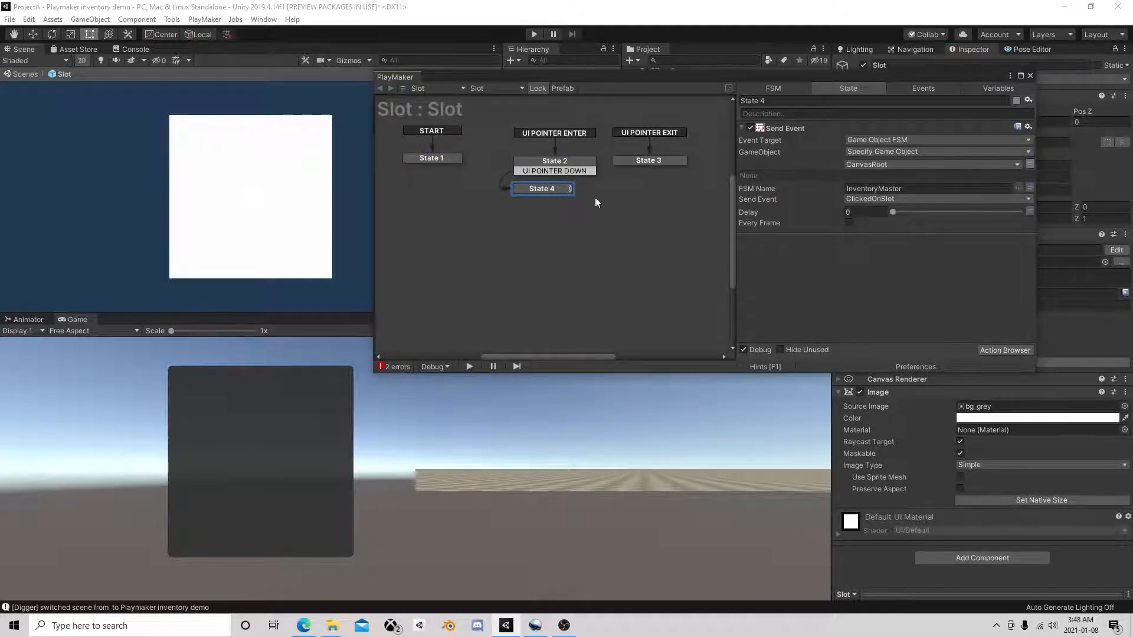
pyautogui.rightClick(550, 190)
pyautogui.moveTo(620, 195)
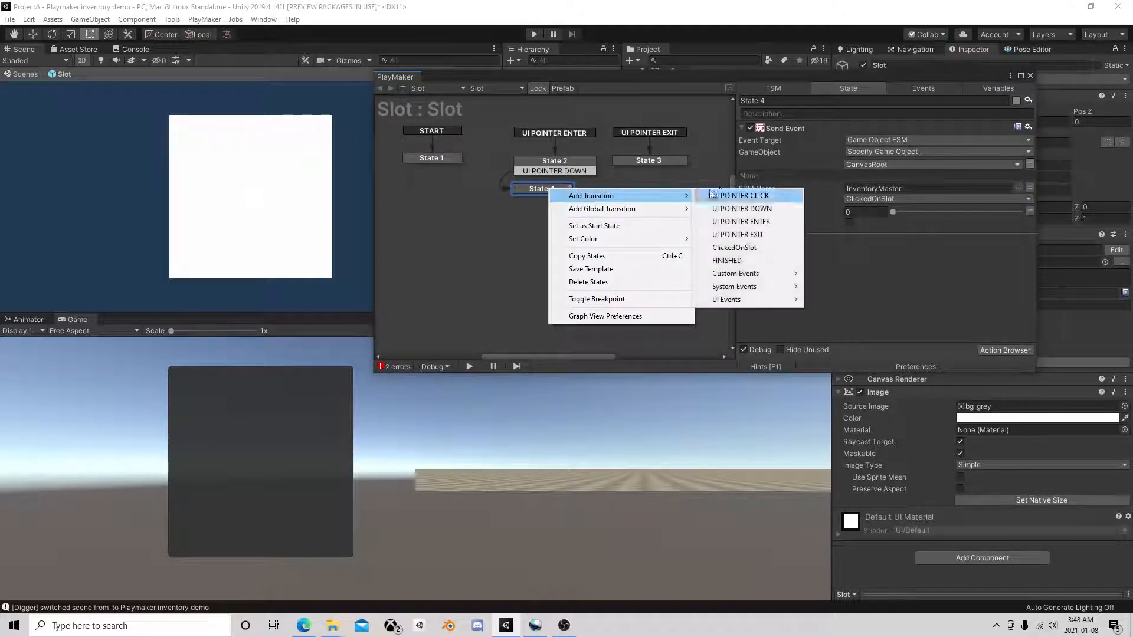
pyautogui.click(732, 260)
pyautogui.moveTo(556, 199); pyautogui.dragTo(653, 172)
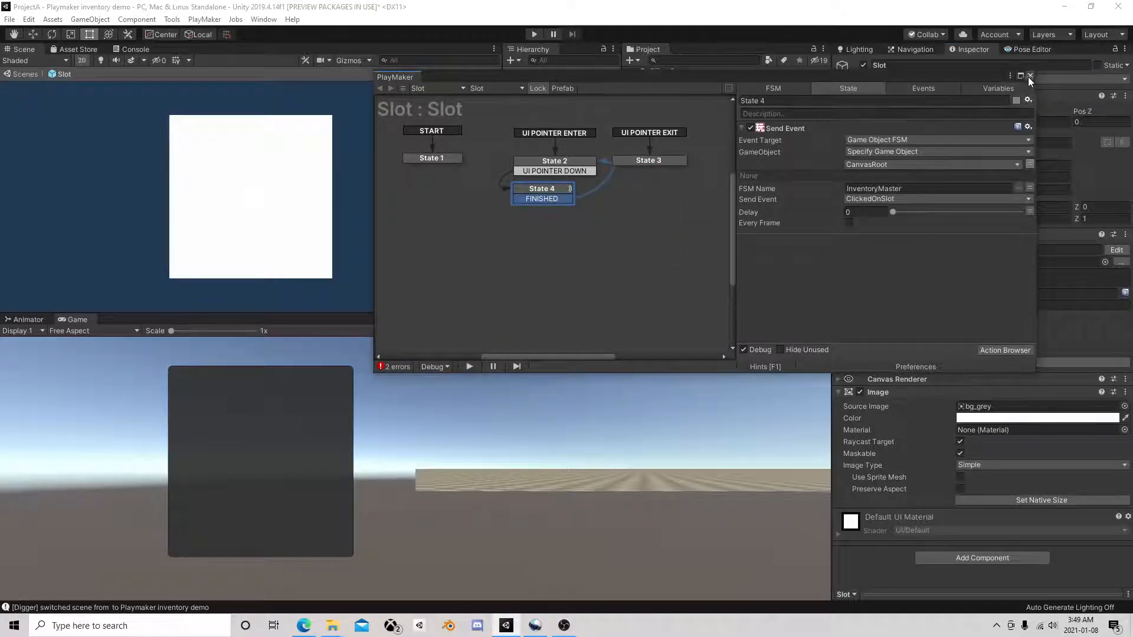
pyautogui.click(1029, 76)
pyautogui.click(508, 72)
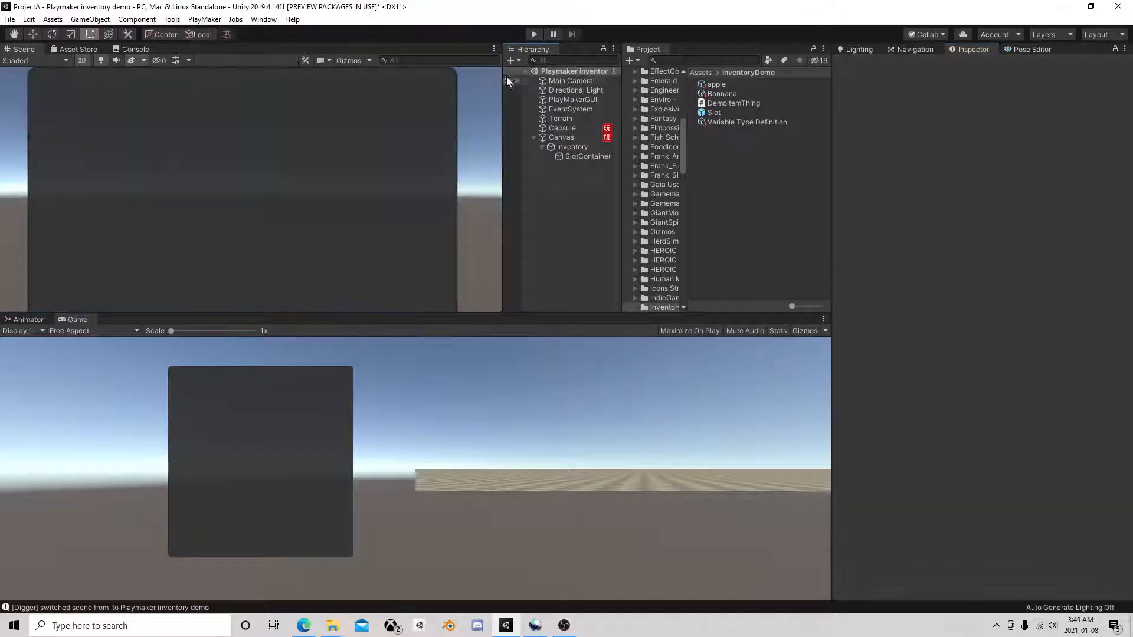
pyautogui.scroll(-8, 224, 227)
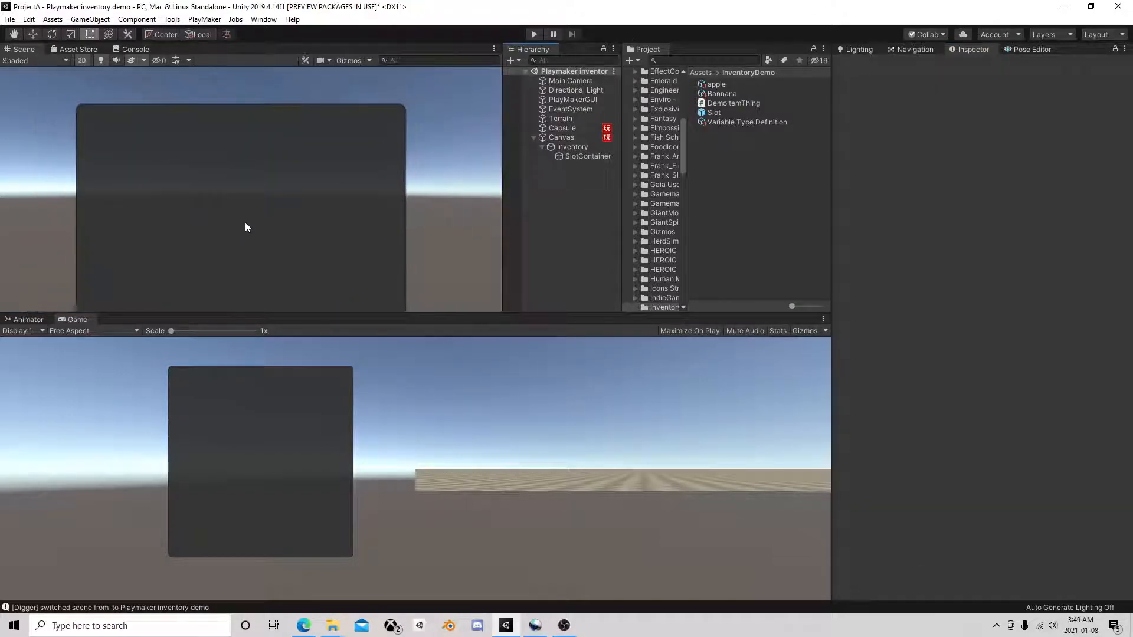
pyautogui.moveTo(253, 222); pyautogui.dragTo(248, 193, button='middle')
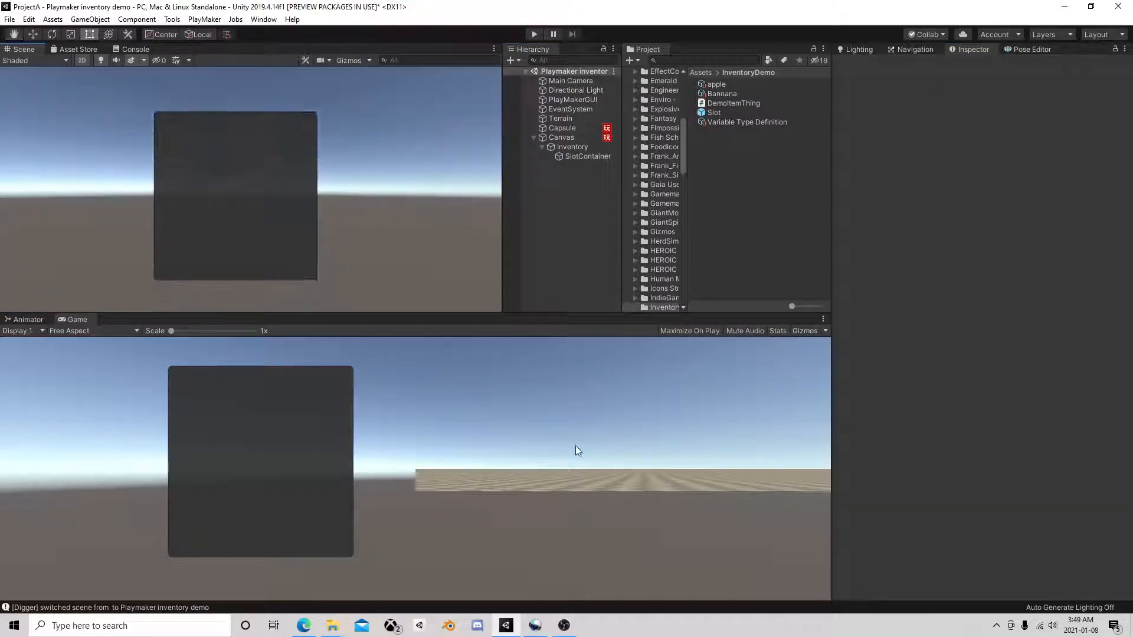
pyautogui.click(564, 626)
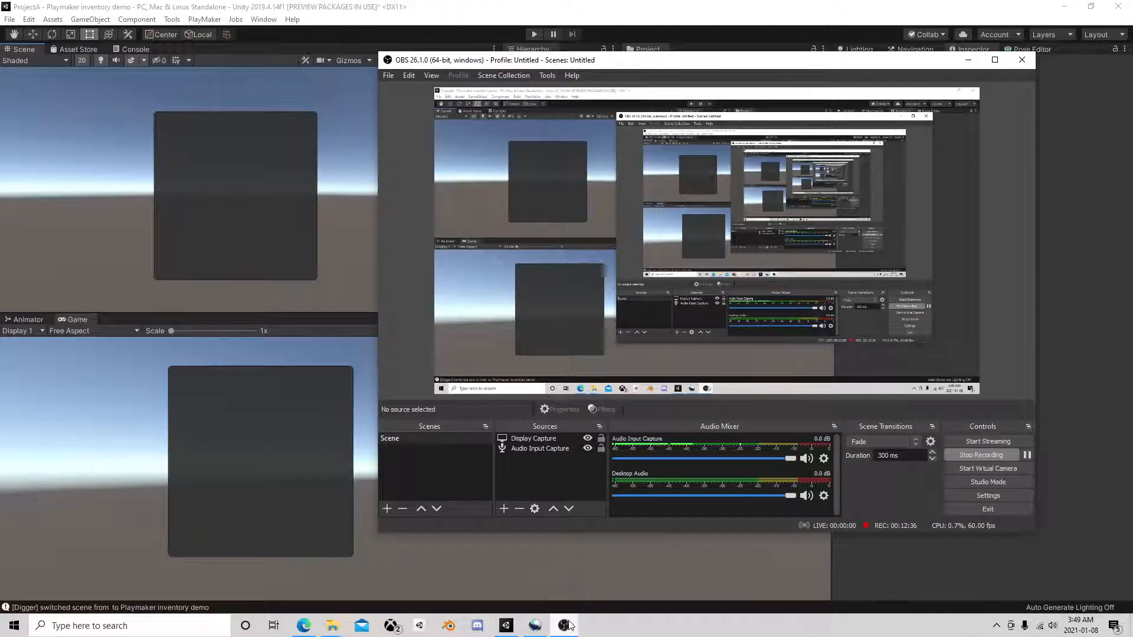
pyautogui.click(565, 626)
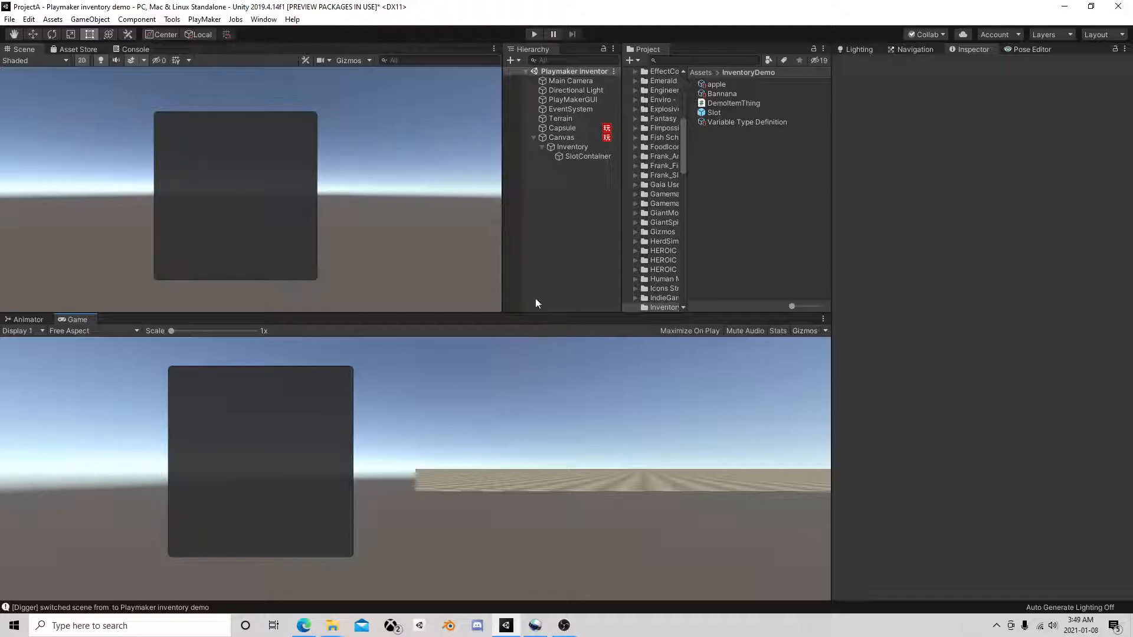
# Examine the Items and Quantities arrays in the Capsule's Inventory FSM.
pyautogui.click(564, 137)
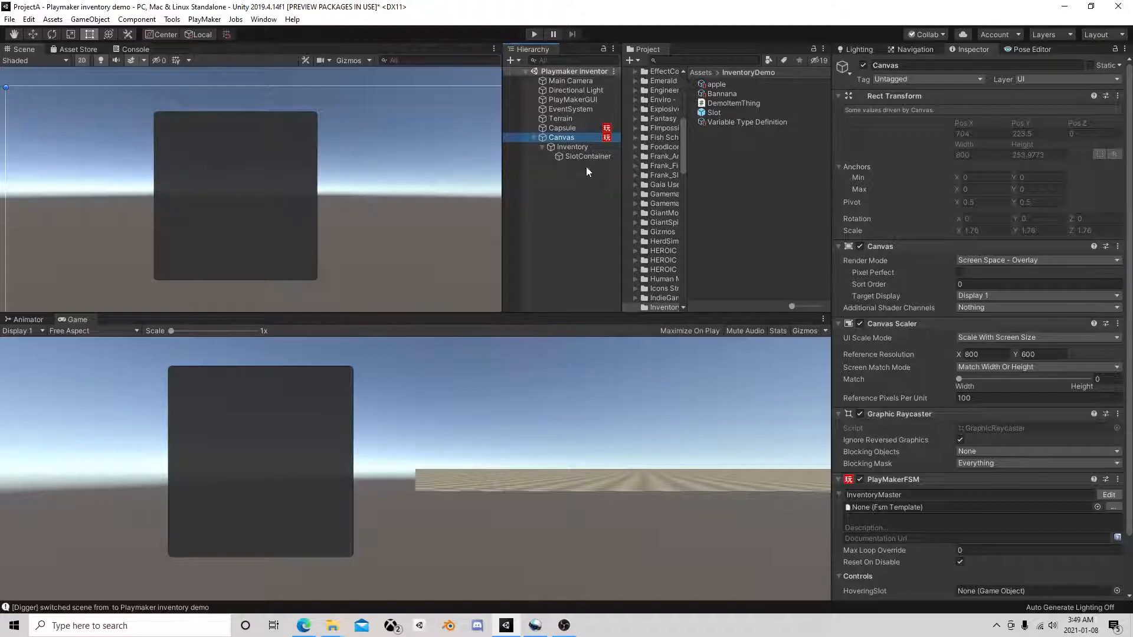
pyautogui.click(566, 147)
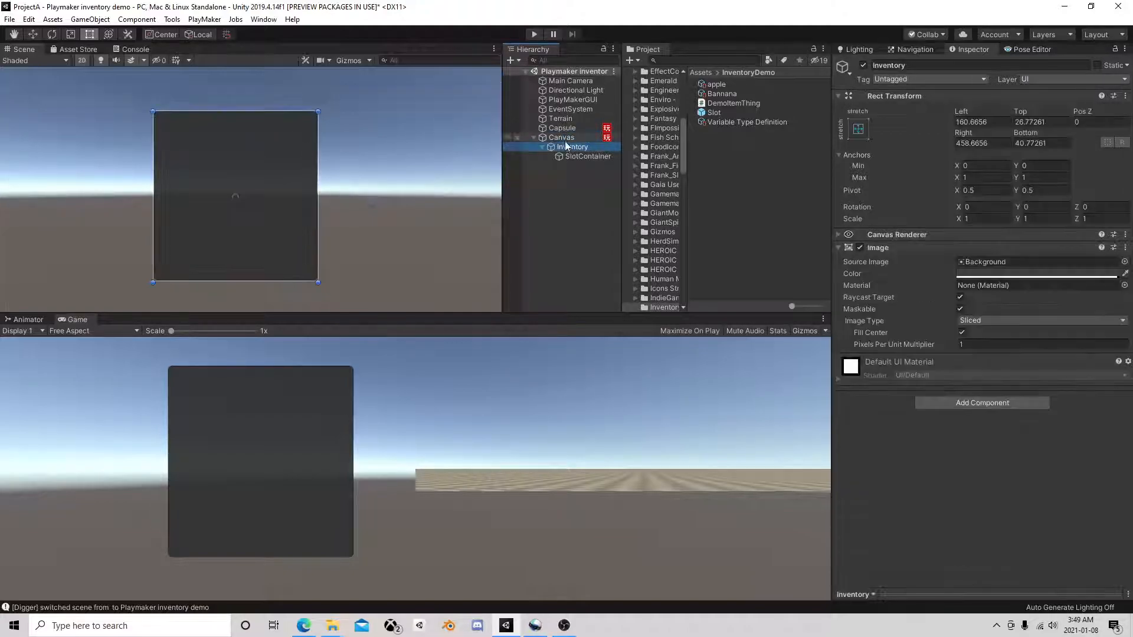
pyautogui.click(565, 139)
pyautogui.click(565, 130)
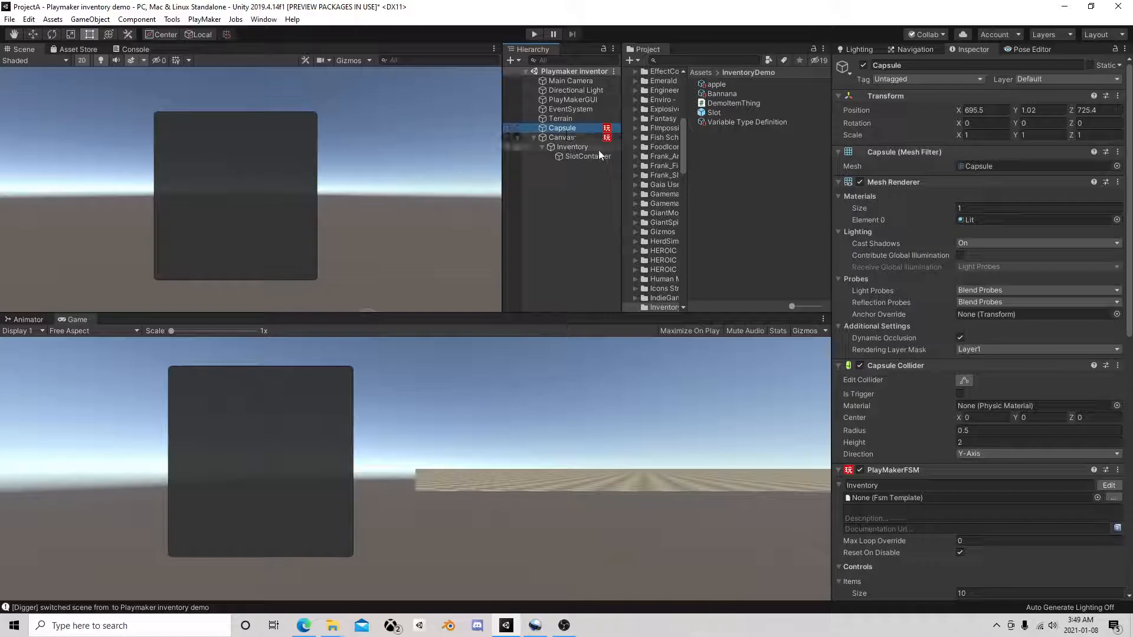
pyautogui.scroll(-10, 928, 304)
pyautogui.scroll(4, 936, 309)
pyautogui.scroll(-2, 930, 301)
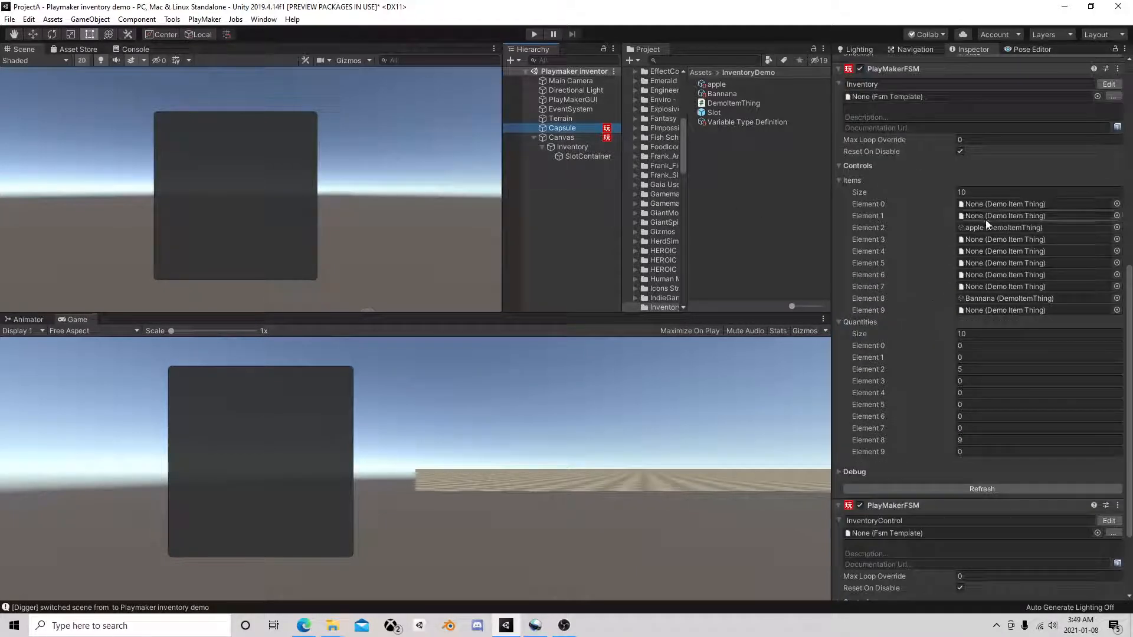